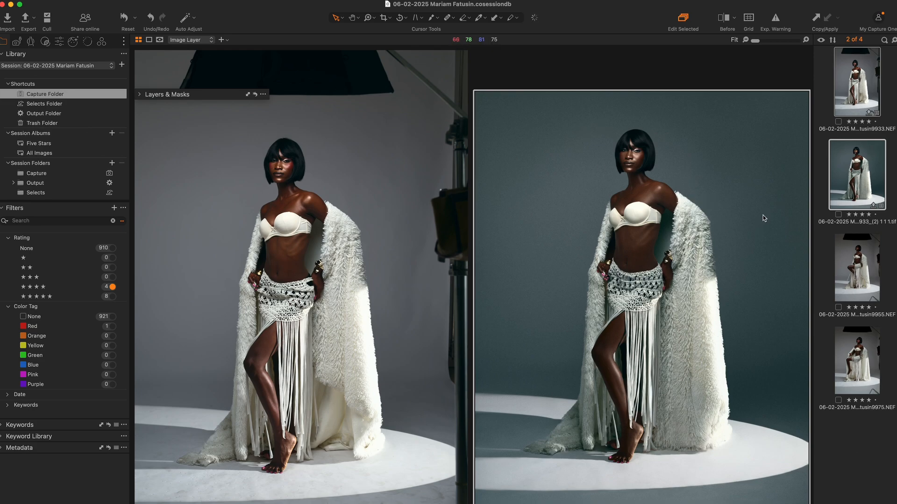
Step: Compare the finished teal-background edit with the raw studio photo, and toggle the raw photo's before/after view
left_click(824, 181)
left_click(851, 169)
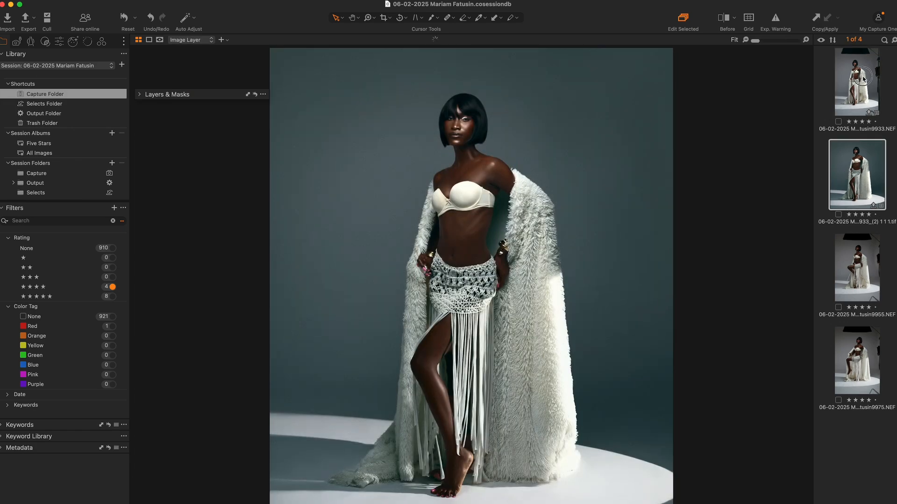
left_click(856, 84)
key("y")
key("y")
key("y")
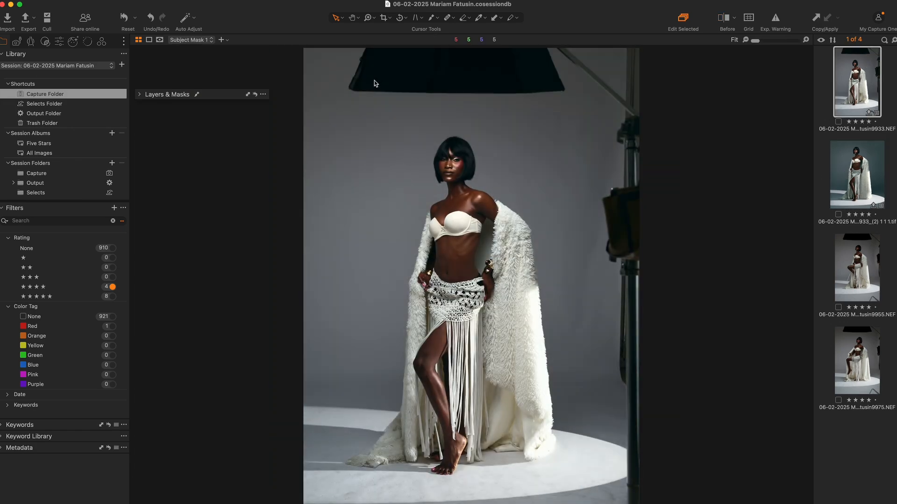
Step: Clone the variant of the raw standing photo and reset all adjustments on the clone
left_click(122, 19)
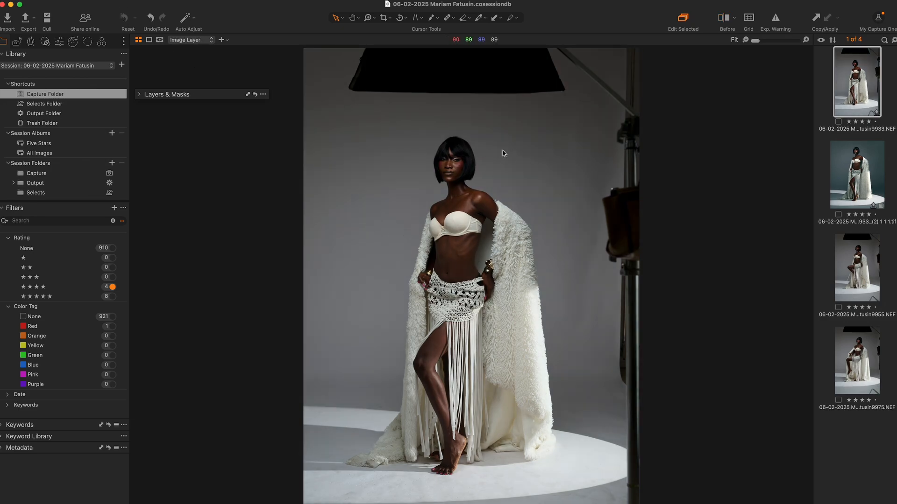
key("super+z")
right_click(845, 82)
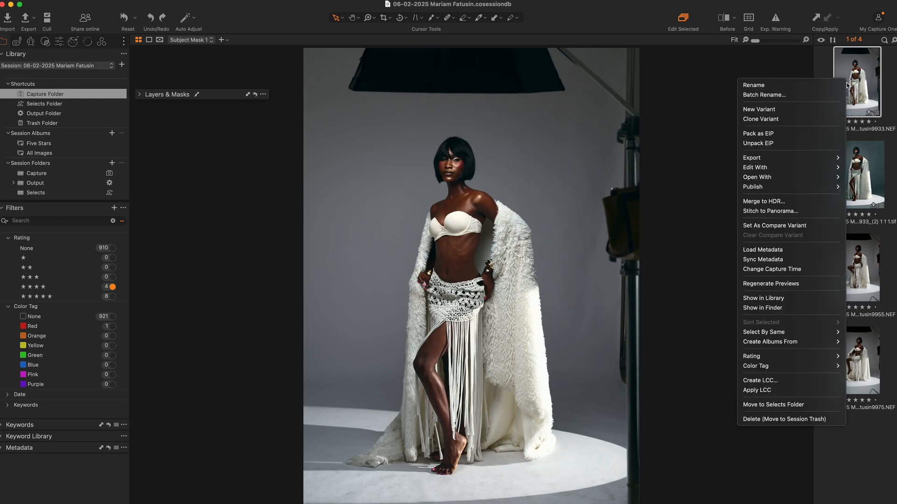
left_click(774, 120)
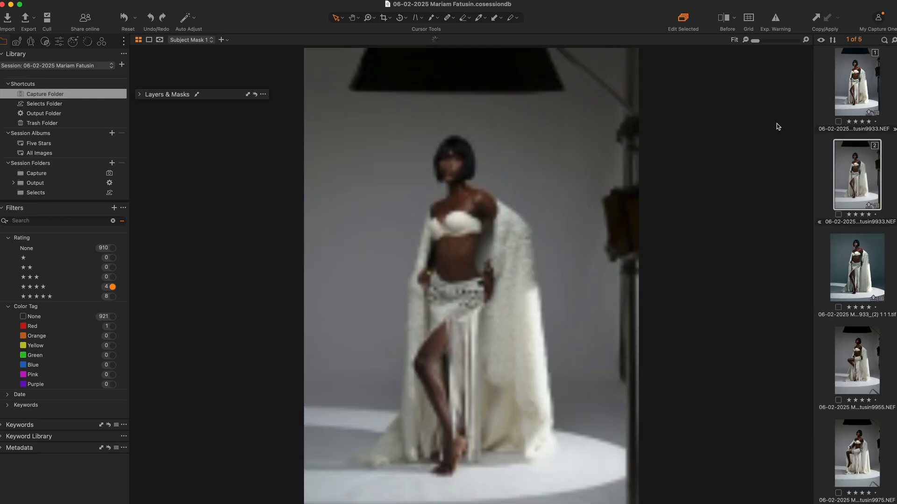
left_click(124, 21)
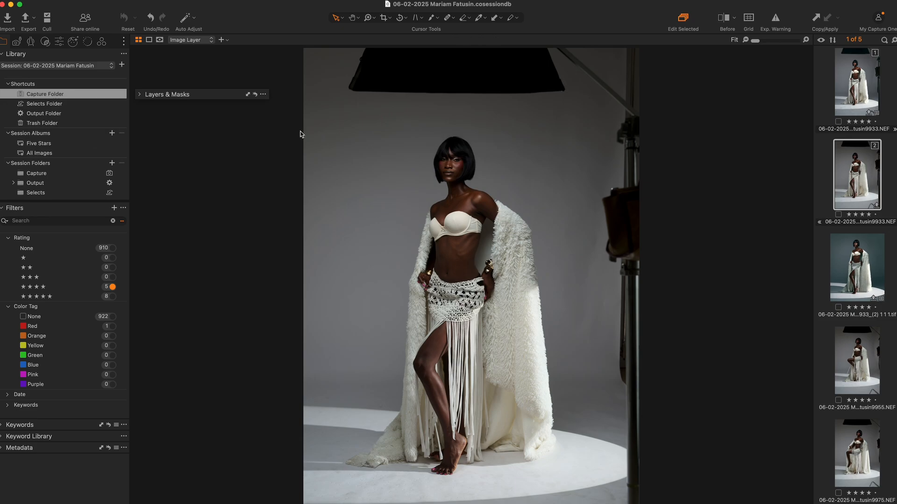
Step: Draw a linear gradient mask fading from above the model's head down to her knee
key("l")
left_click_drag(457, 123, 456, 321)
key("m")
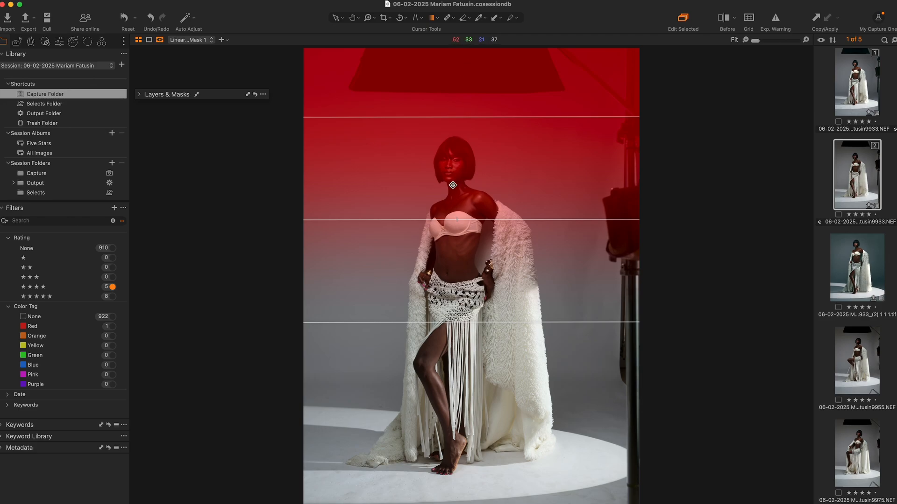
left_click_drag(460, 324, 456, 361)
key("v")
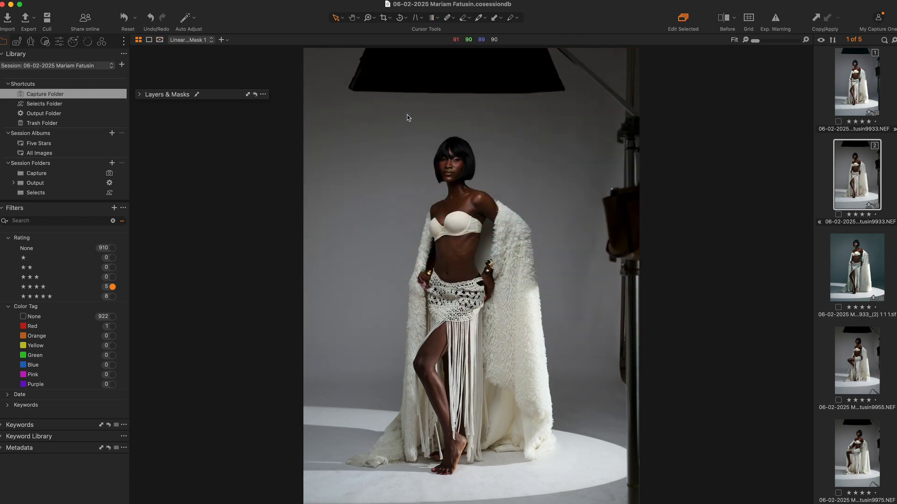
Step: Brighten the linear gradient layer by lowering its RGB Levels highlight input to 183
left_click(59, 41)
scroll(82, 358, "down", 3)
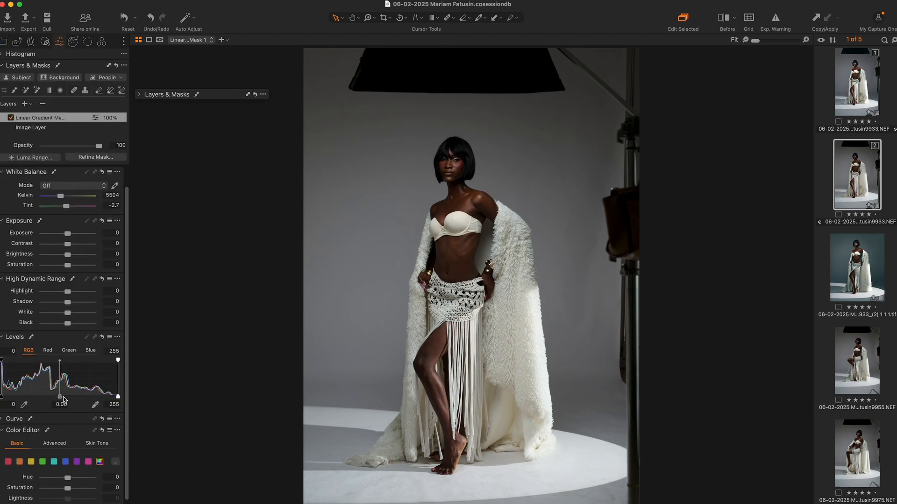
left_click_drag(117, 361, 85, 359)
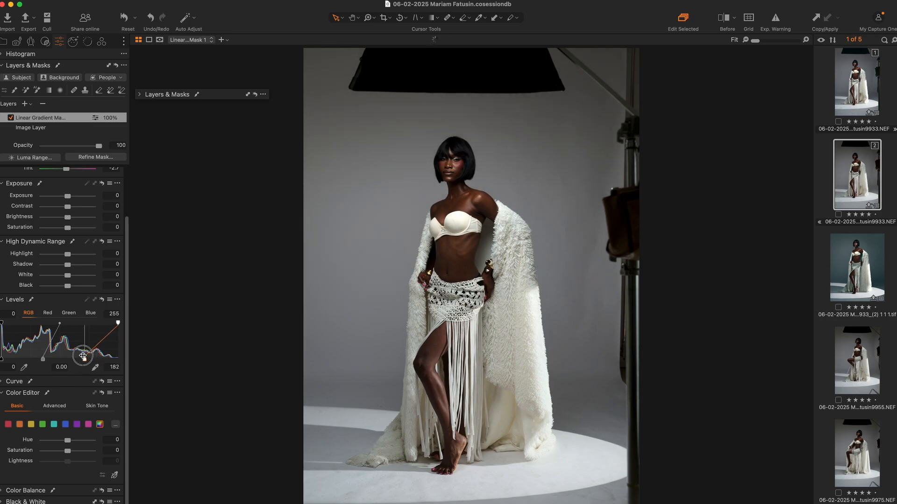
Step: Compare the photo before and after the gradient brightening to judge the light on the model and backdrop
key("y")
key("y")
key("y")
key("y")
key("y")
key("y")
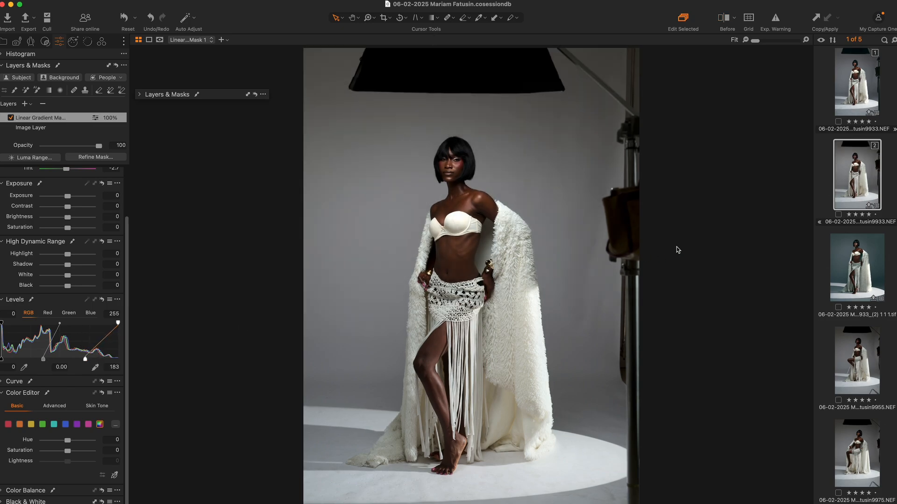
key("y")
key("y")
key("y")
key("y")
key("y")
key("y")
Step: Add an adjustment layer with a linear gradient from the feet up to the head, set its brightness to -4, and compare before and after
left_click(222, 41)
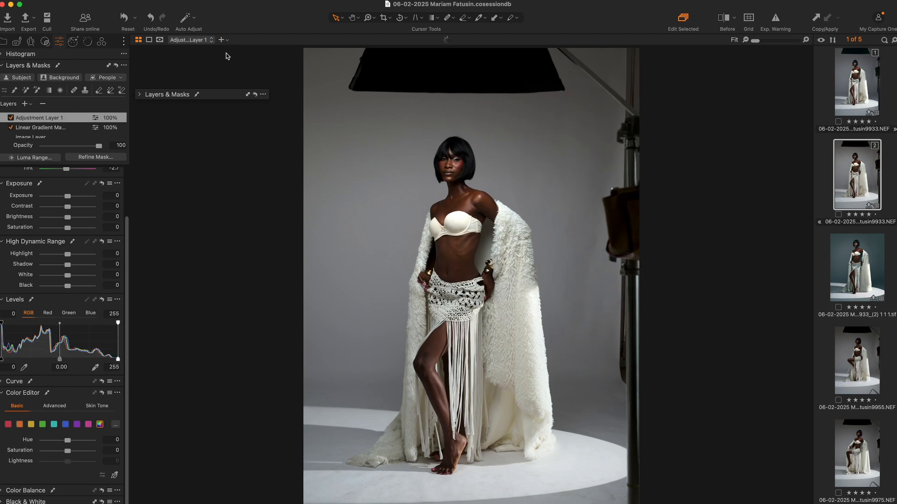
left_click_drag(476, 437, 480, 136)
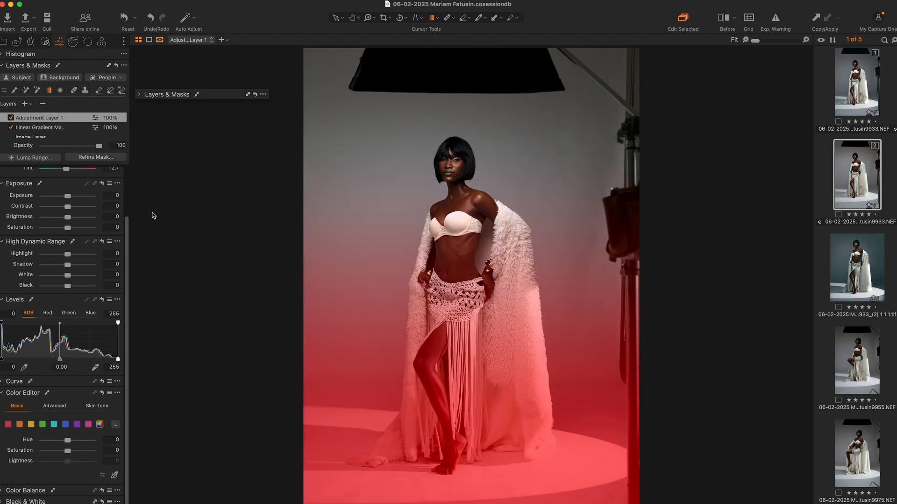
left_click_drag(64, 221, 63, 220)
key("y")
key("y")
key("y")
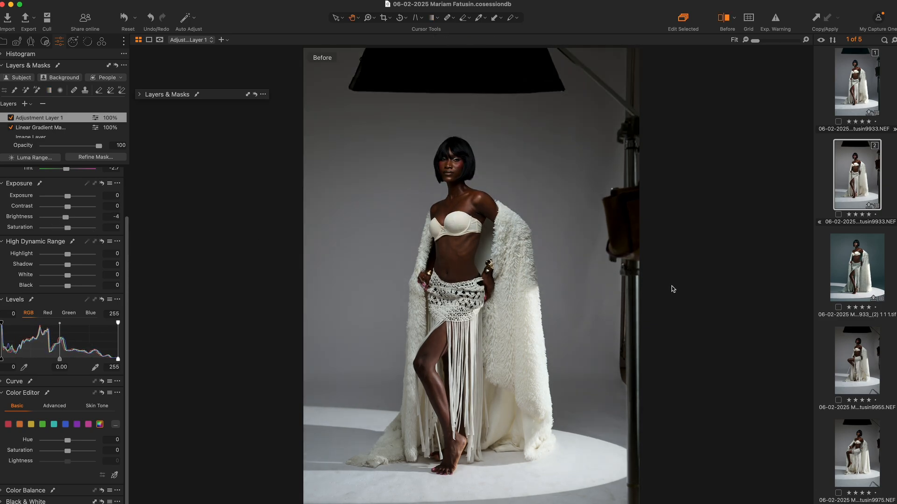
key("y")
key("y")
key("y")
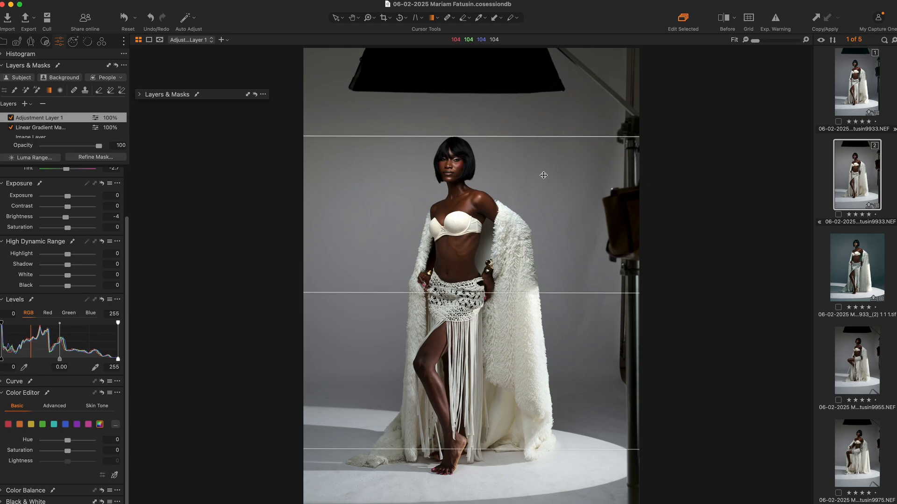
Step: Apply the custom style Film to a new layer and set that layer's opacity to 50
left_click(46, 42)
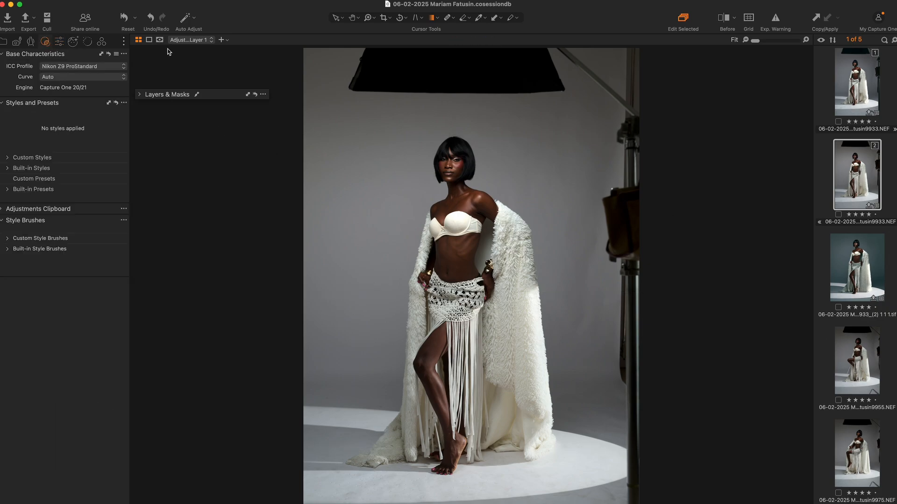
left_click(7, 158)
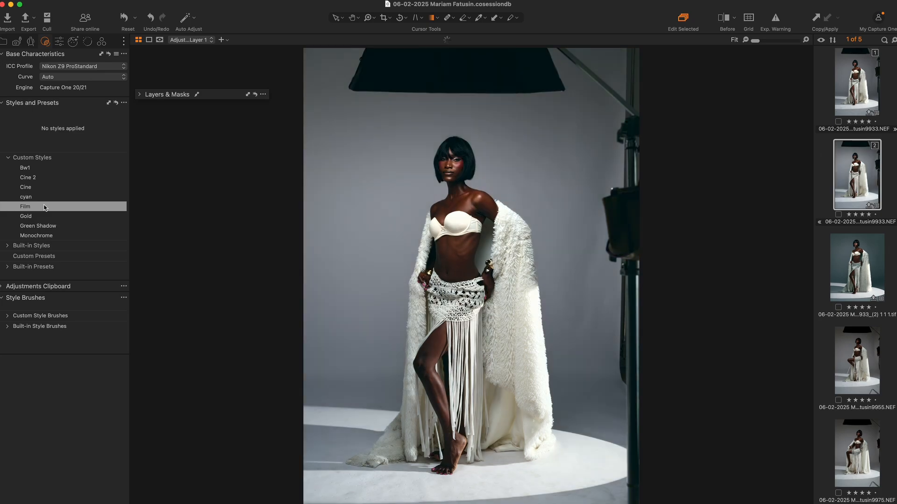
left_click(45, 209)
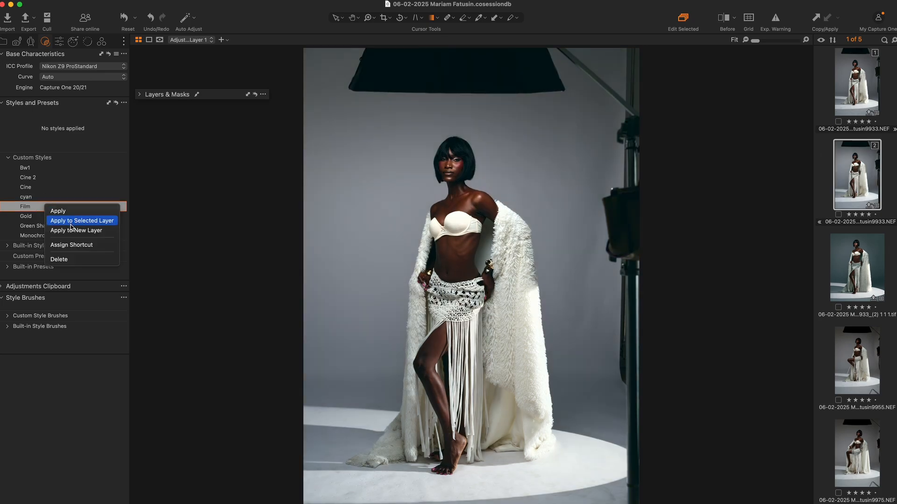
left_click(72, 229)
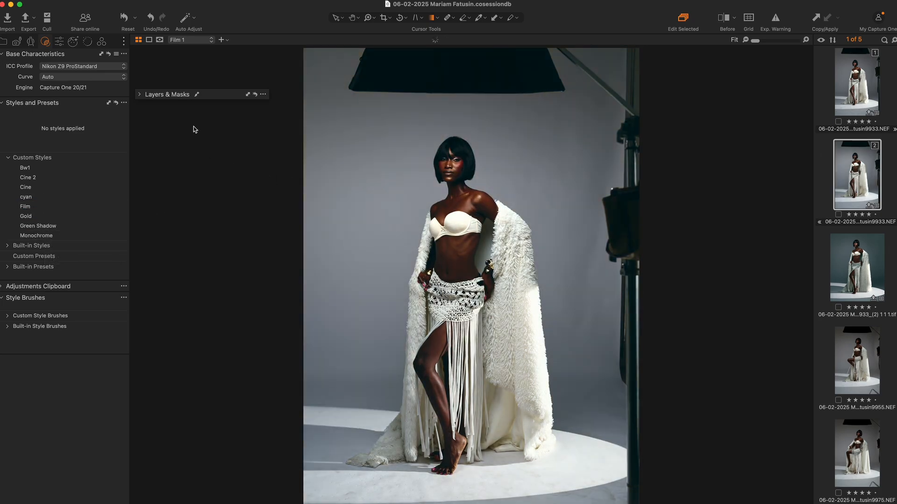
left_click(144, 98)
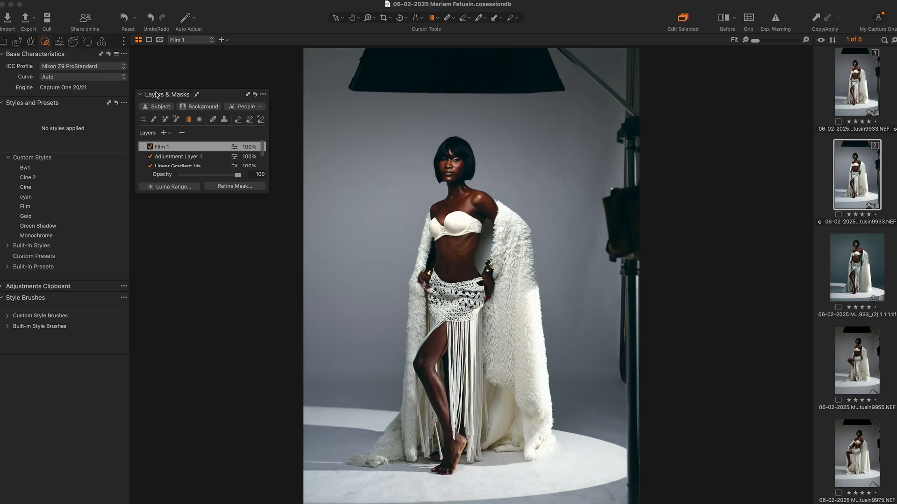
left_click(215, 174)
left_click_drag(215, 174, 209, 176)
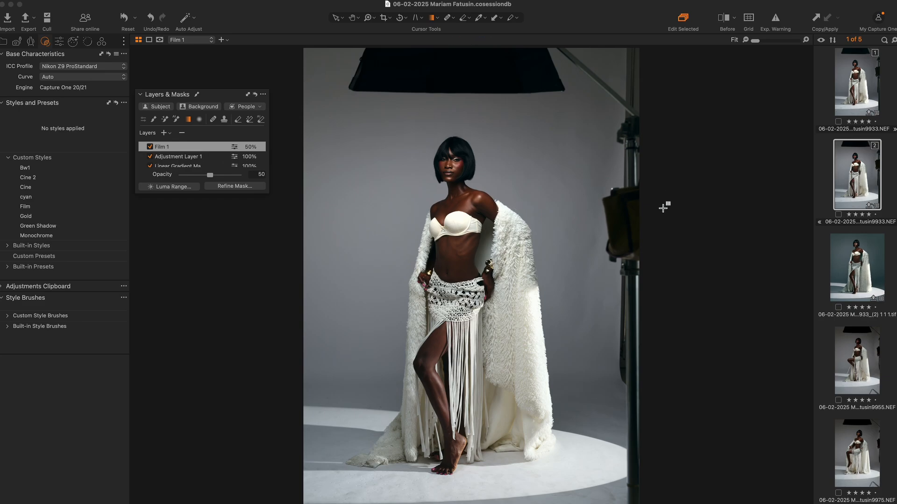
Step: Examine the Film layer's effect by comparing with and without it, including a close view of the model's upper body
key("y")
key("y")
left_click(150, 148)
left_click(150, 147)
left_click(150, 147)
left_click(150, 148)
key("z")
left_click_drag(415, 120, 523, 270)
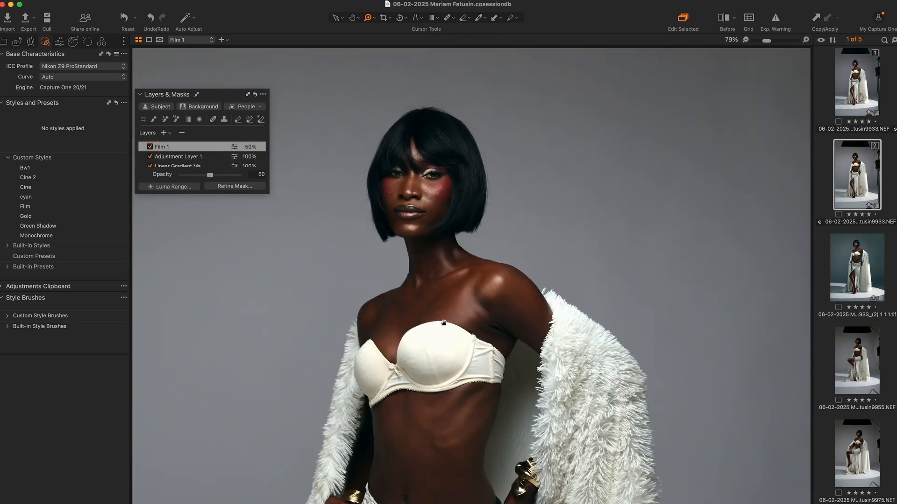
scroll(455, 259, "down", 3)
double_click(460, 259)
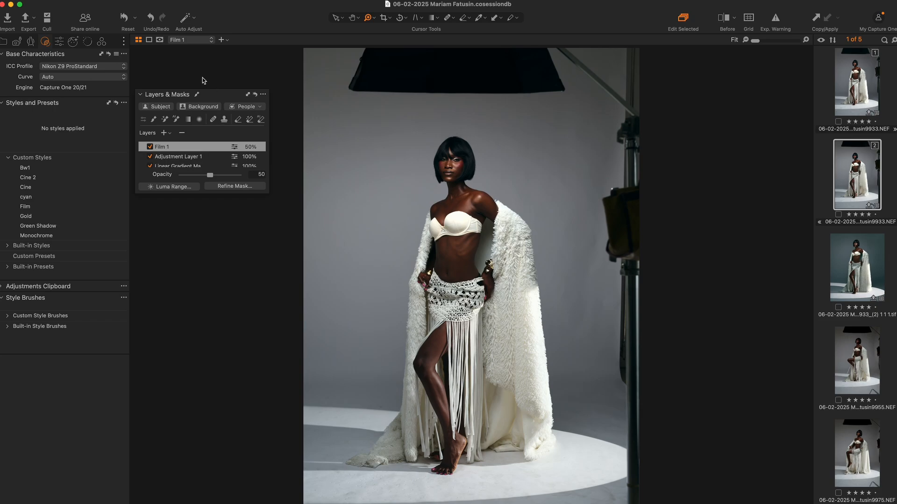
Step: Create a people mask covering the model's body skin, face skin, eyes, lips and hair
left_click(260, 110)
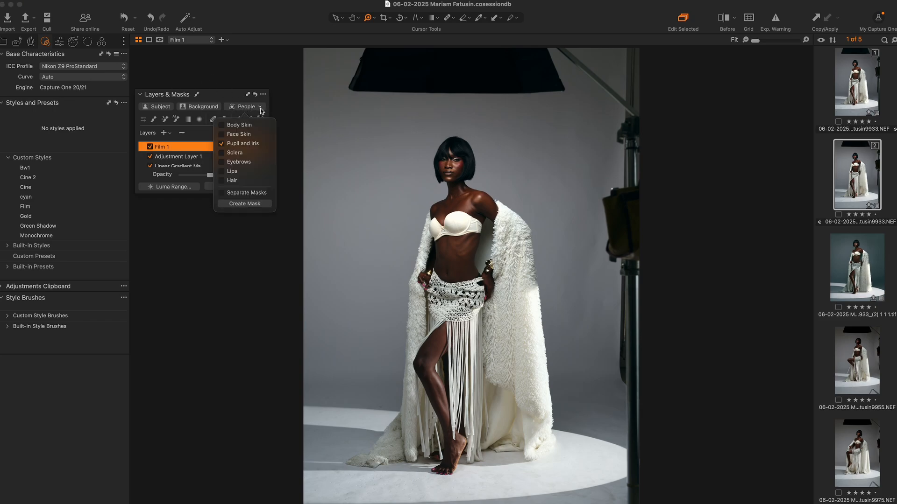
left_click(226, 135)
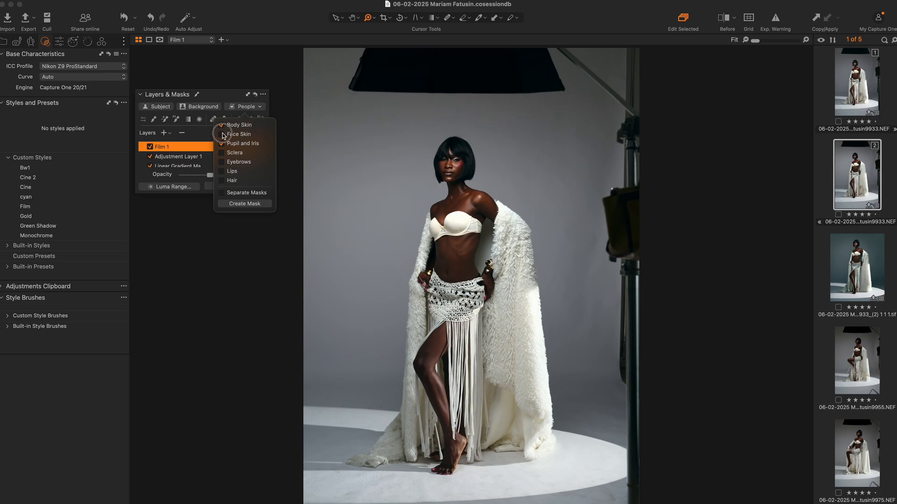
left_click(222, 153)
left_click(222, 171)
left_click(245, 206)
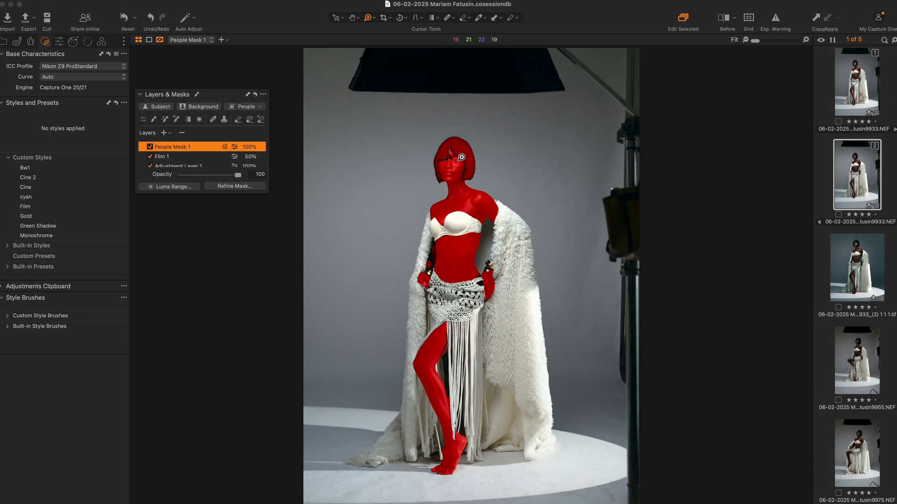
Step: Raise the mask brush flow and paint the missed areas around the eyes, fringe and face into the people mask
left_click_drag(406, 119, 437, 144)
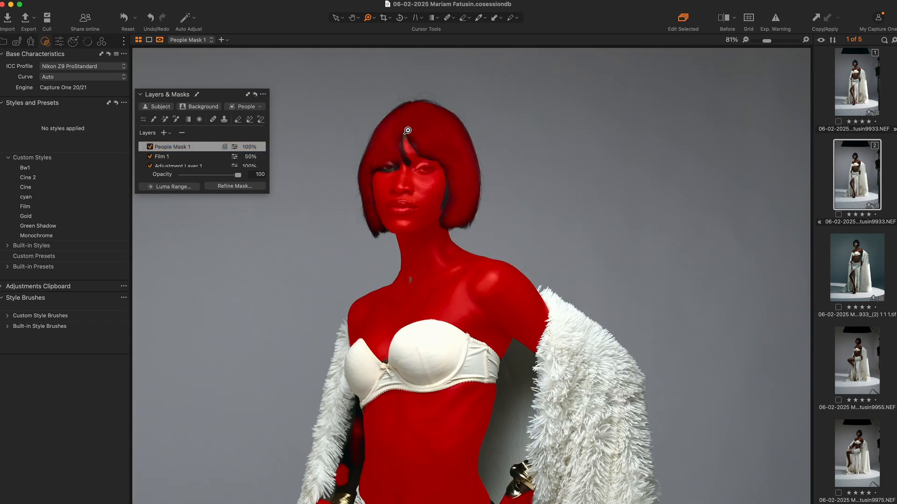
left_click(430, 18)
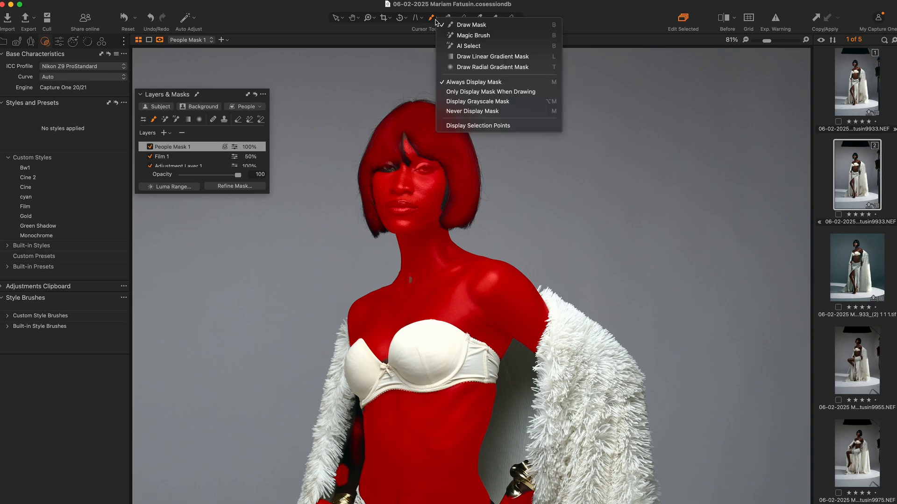
left_click(457, 26)
right_click(429, 189)
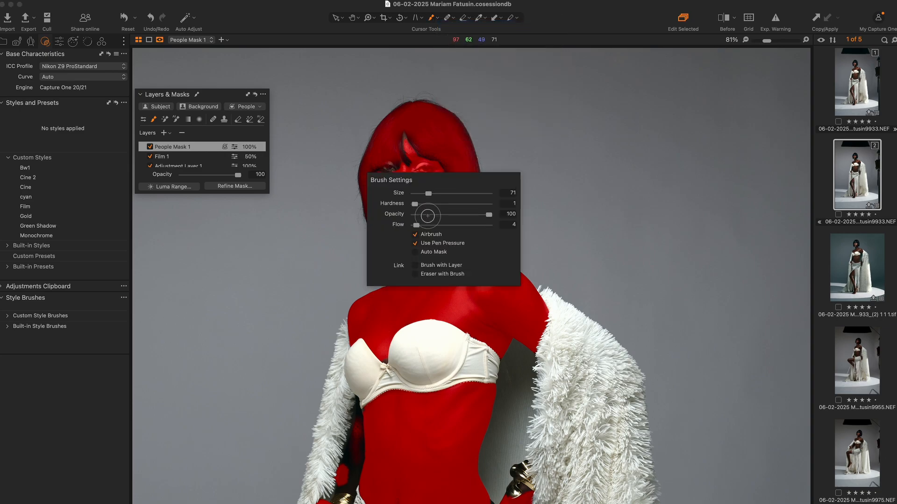
left_click_drag(416, 225, 490, 226)
mouse_move(387, 164)
left_mouse_down()
mouse_move(392, 191)
mouse_move(389, 167)
mouse_move(388, 180)
mouse_move(376, 172)
mouse_move(382, 227)
mouse_move(376, 196)
mouse_move(406, 158)
mouse_move(427, 165)
mouse_move(435, 187)
mouse_move(444, 160)
mouse_move(428, 156)
mouse_move(438, 216)
mouse_move(430, 216)
mouse_move(444, 176)
left_mouse_up()
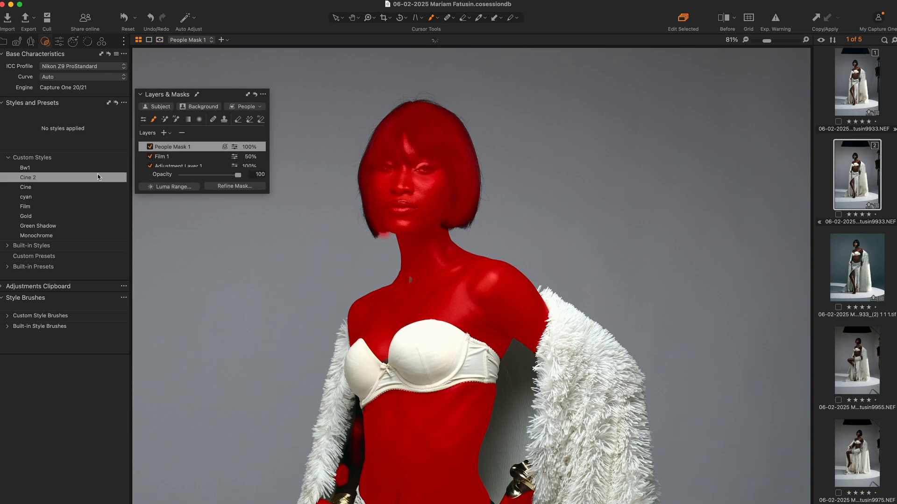
Step: Lower the people mask layer's RGB Levels highlight input to 202 and compare the photo with the layer off and on
key("super+0")
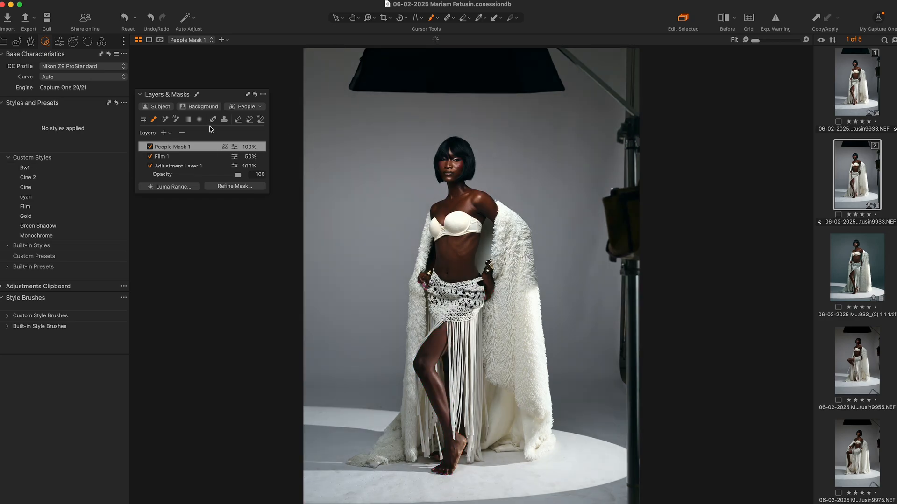
left_click(62, 43)
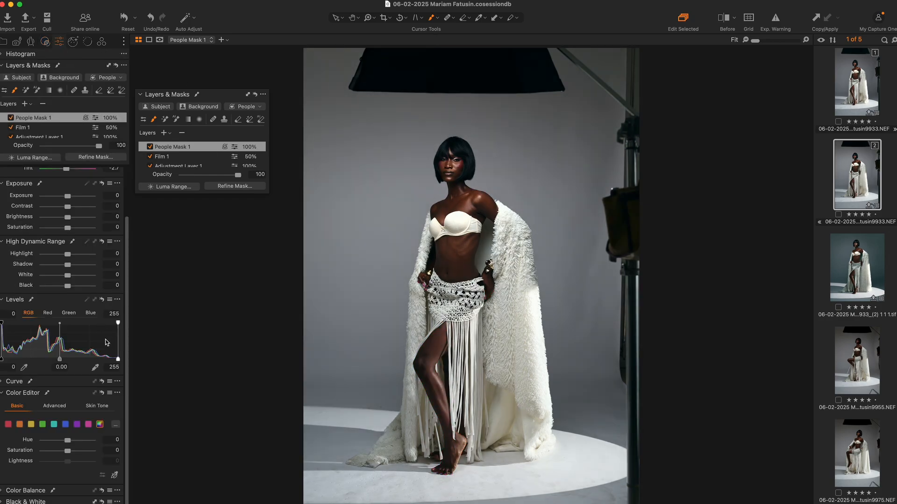
left_click_drag(117, 360, 92, 357)
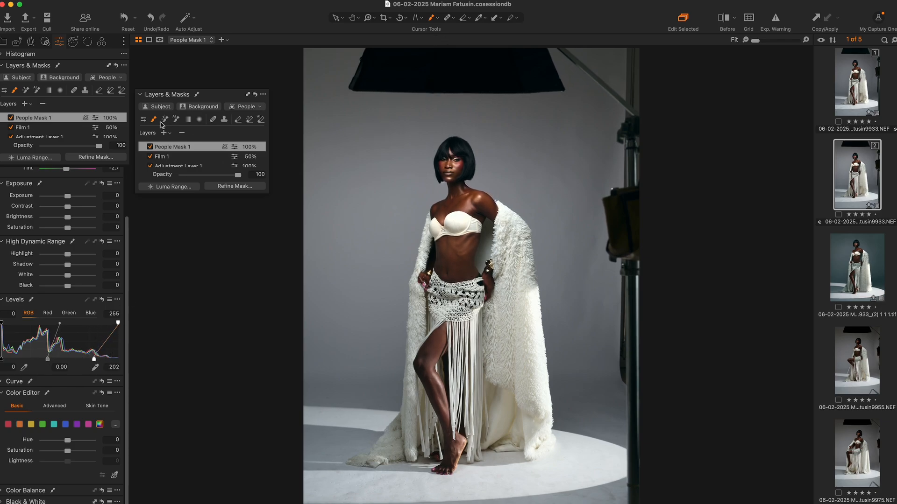
left_click(150, 146)
left_click(150, 147)
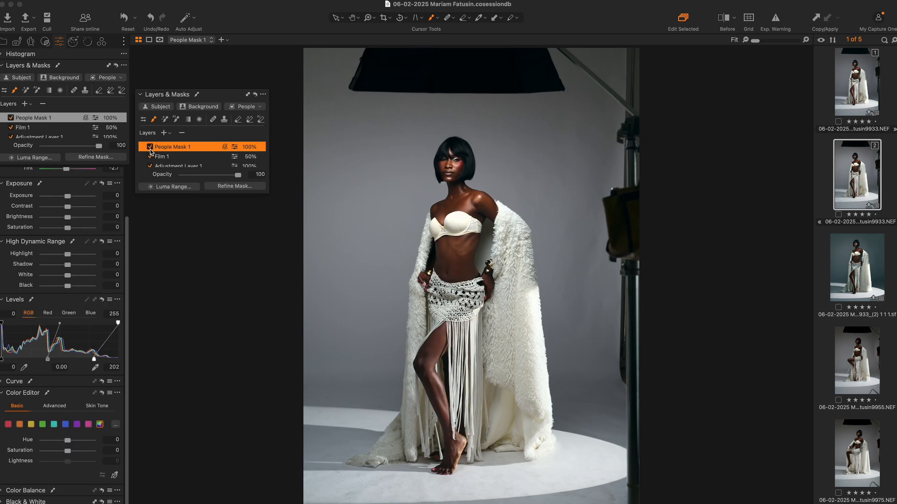
Step: Crop the photo to a portrait frame about 16.69 by 22.25 in, trimming away the overhead softbox and most of the studio stand
key("b")
key("c")
key("c")
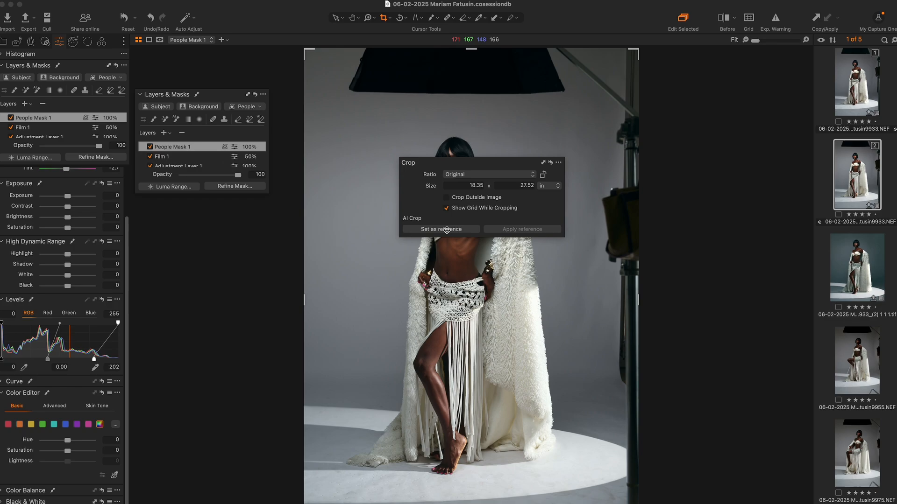
left_click(483, 174)
left_click(482, 237)
left_click_drag(473, 94, 470, 119)
left_click_drag(470, 193, 457, 186)
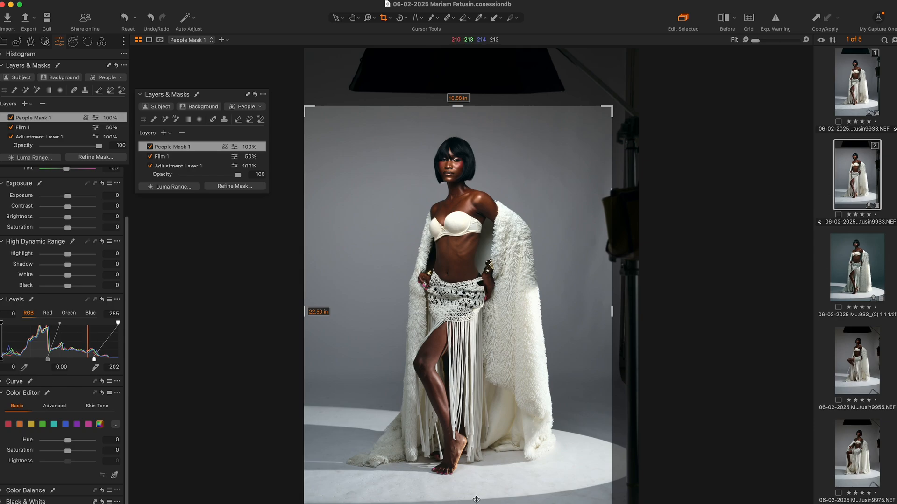
left_click_drag(459, 503, 459, 500)
left_click_drag(453, 422, 452, 427)
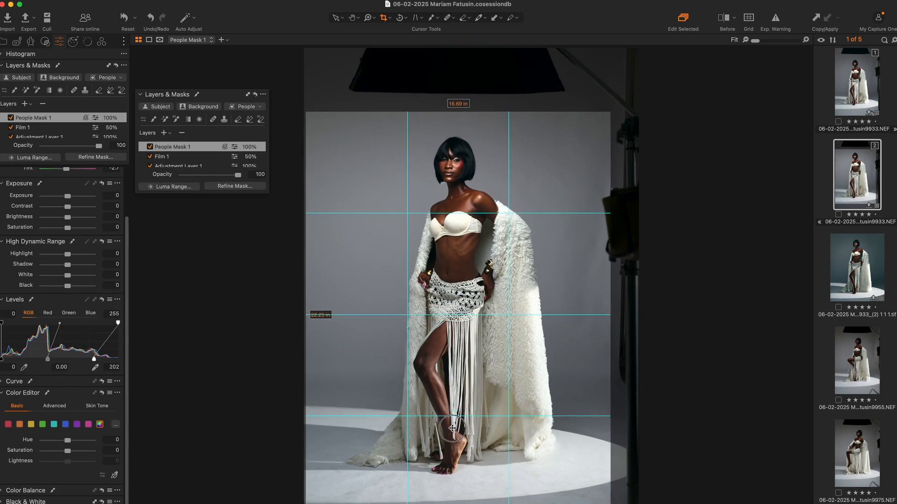
key("v")
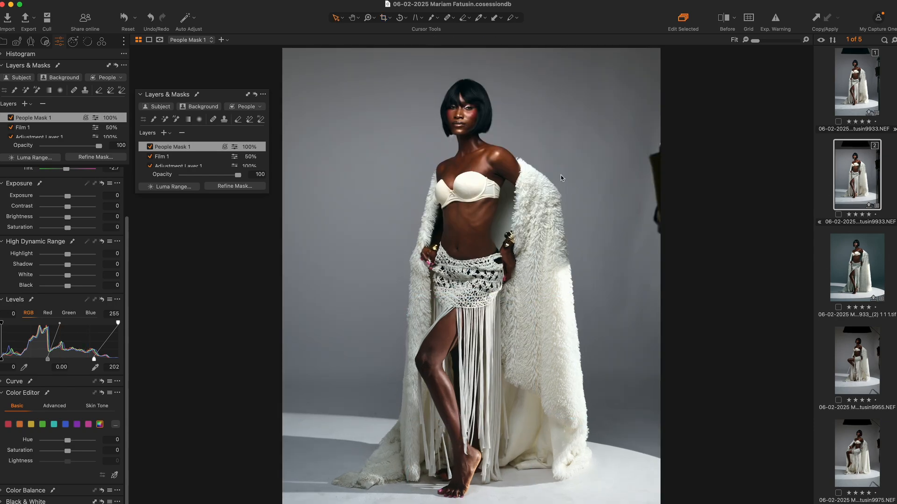
Step: Create a people mask for the sclera only, then set its Brightness to 26 and Saturation to -72
key("z")
mouse_move(544, 260)
left_mouse_down()
mouse_move(393, 88)
mouse_move(546, 309)
left_mouse_up()
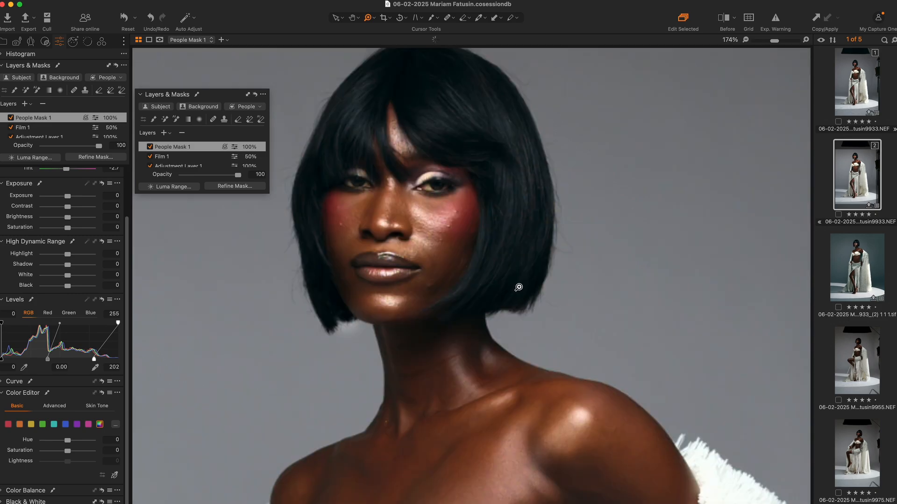
scroll(483, 327, "up", 5)
left_click_drag(351, 211, 591, 400)
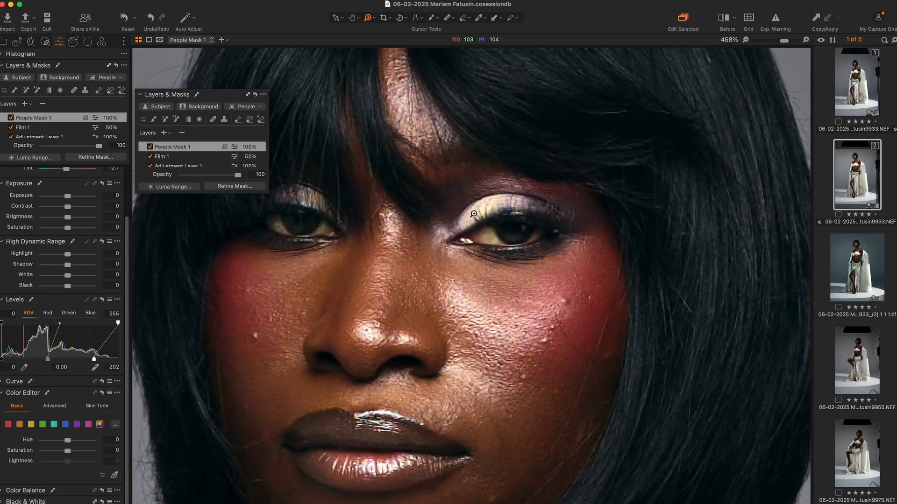
left_click(260, 107)
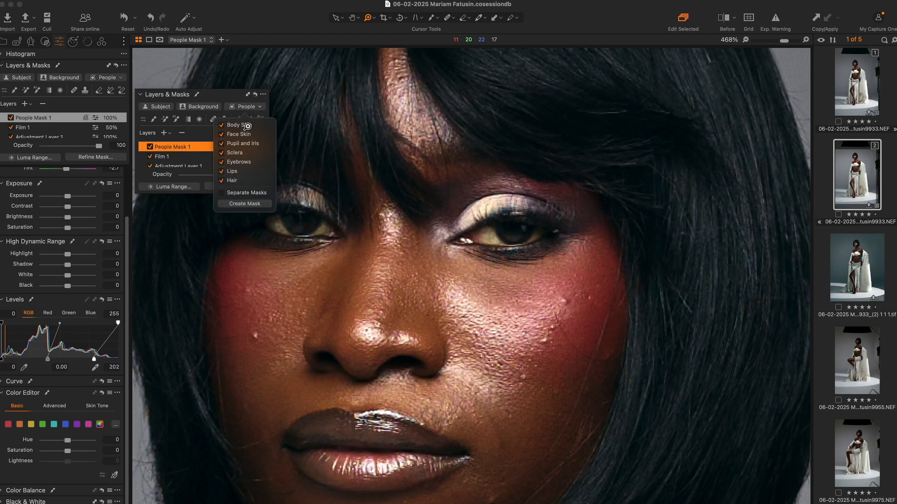
left_click(221, 125)
left_click(221, 134)
left_click(223, 165)
left_click(225, 181)
left_click(222, 170)
left_click(255, 205)
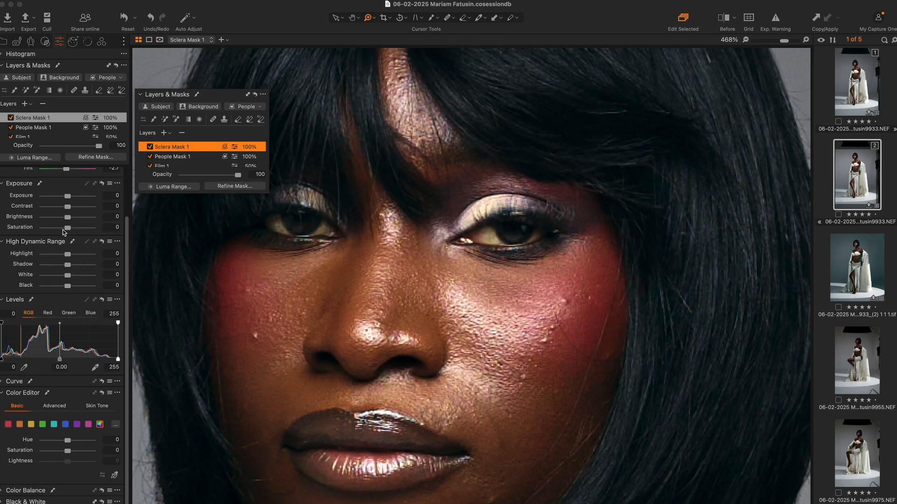
left_click_drag(63, 229, 84, 218)
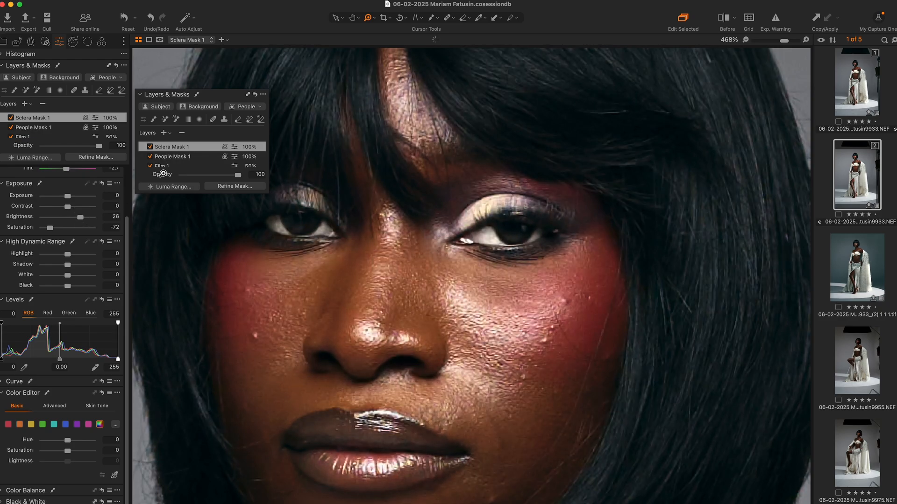
Step: Create a people mask covering only the pupils and irises, viewed close up at the eyes
left_click(253, 108)
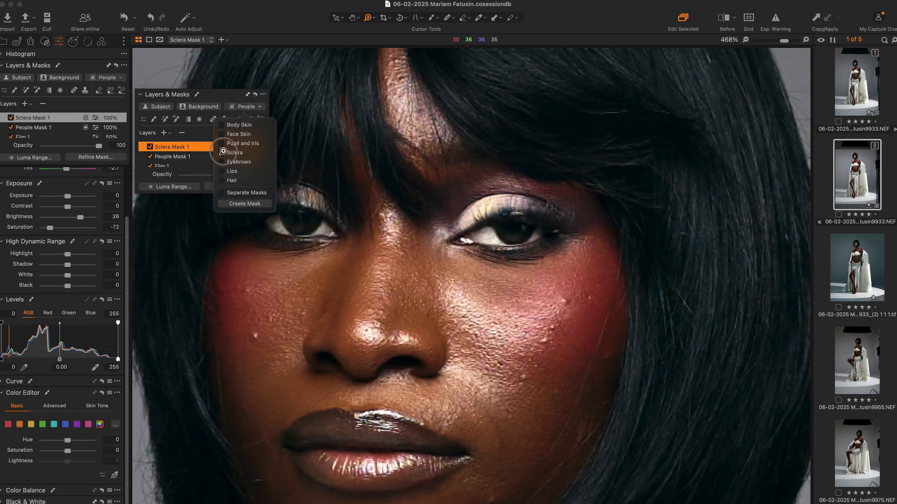
left_click(245, 203)
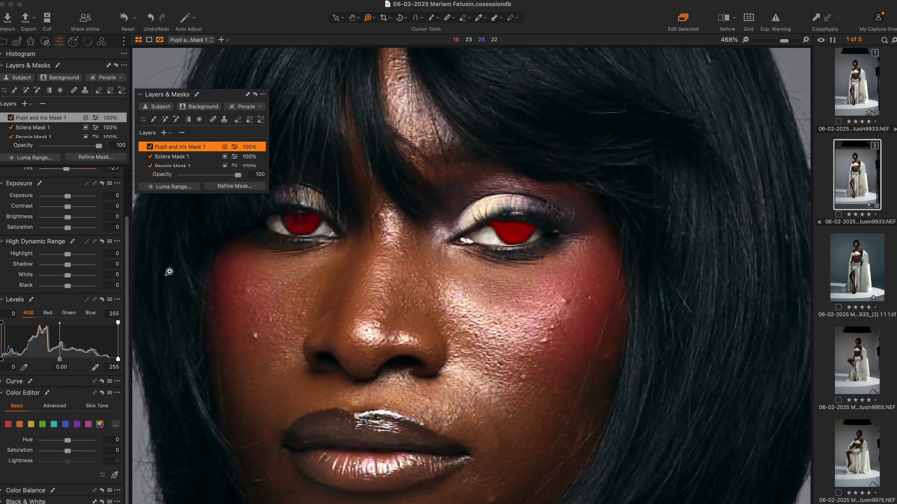
left_click_drag(416, 158, 606, 358)
mouse_move(357, 270)
left_mouse_down()
mouse_move(517, 293)
mouse_move(513, 323)
left_mouse_up()
Step: Choose the Erase Mask tool and raise its flow for working on the pupil and iris mask
key("e")
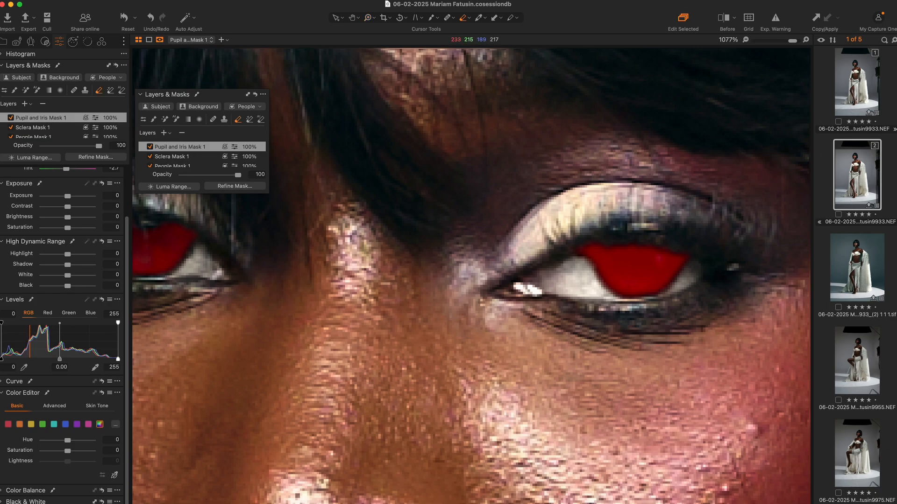
left_click(468, 17)
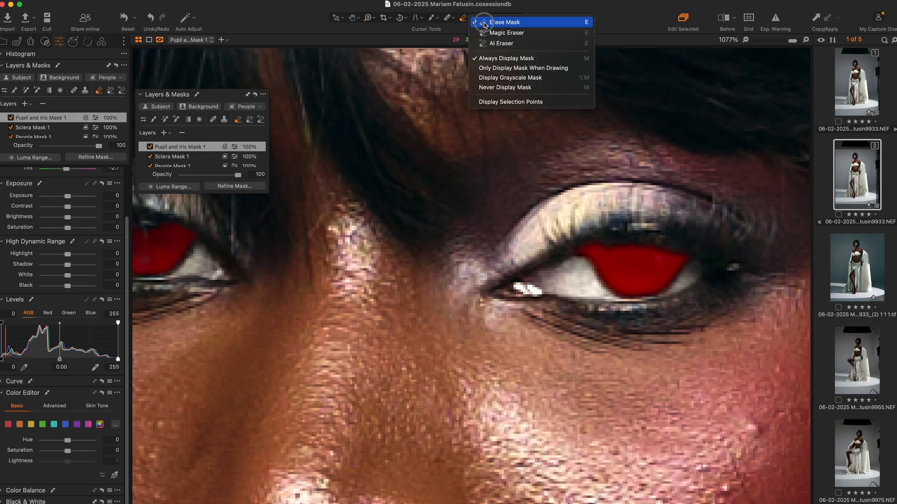
left_click(486, 23)
right_click(470, 162)
left_click_drag(491, 188, 439, 188)
left_click_drag(548, 182, 692, 198)
left_click_drag(579, 187, 558, 187)
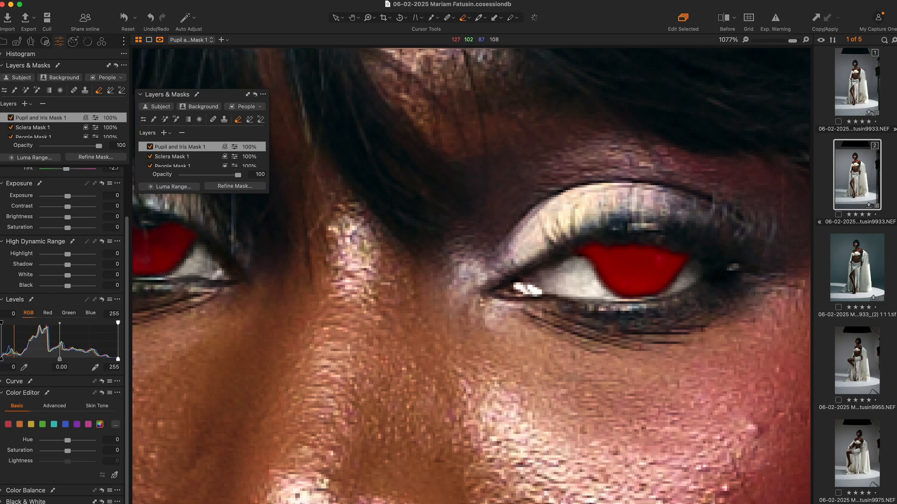
left_click(464, 15)
left_click(495, 23)
mouse_move(483, 213)
left_mouse_down()
mouse_move(521, 187)
mouse_move(451, 186)
mouse_move(507, 191)
left_mouse_up()
mouse_move(631, 262)
left_mouse_down()
mouse_move(654, 261)
mouse_move(631, 258)
left_mouse_up()
right_click(632, 258)
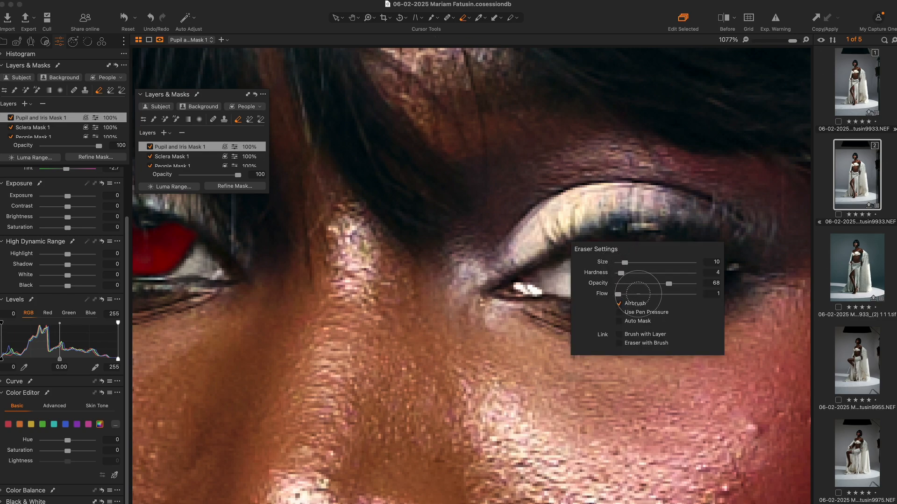
left_click_drag(635, 295, 687, 294)
left_click(707, 197)
Step: Erase the central pupil area of both eyes from the pupil and iris mask
left_click_drag(630, 257, 640, 259)
key("space")
left_click(573, 244)
left_click_drag(475, 255, 666, 249)
mouse_move(354, 230)
left_mouse_down()
mouse_move(330, 224)
mouse_move(330, 214)
mouse_move(289, 210)
left_mouse_up()
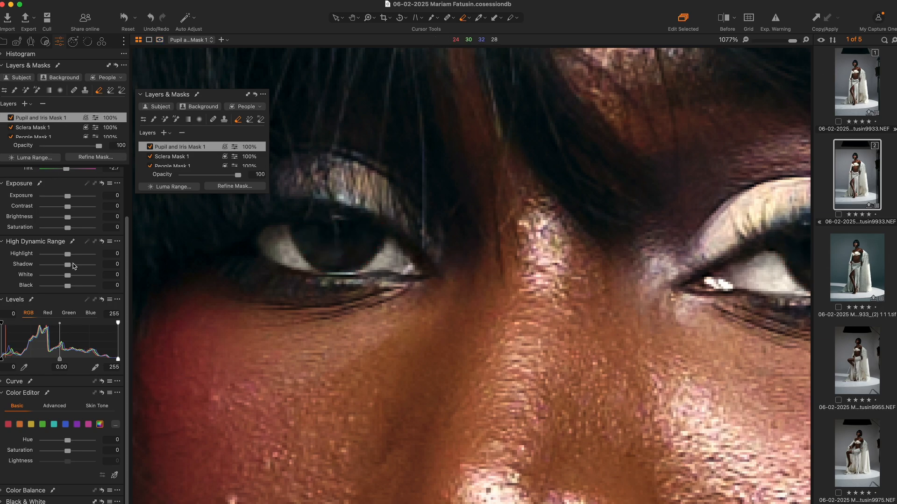
Step: Set the pupil and iris layer's Shadow to 41 and its opacity to 63, comparing the whole photo before and after
left_click_drag(70, 265, 81, 264)
key("comma")
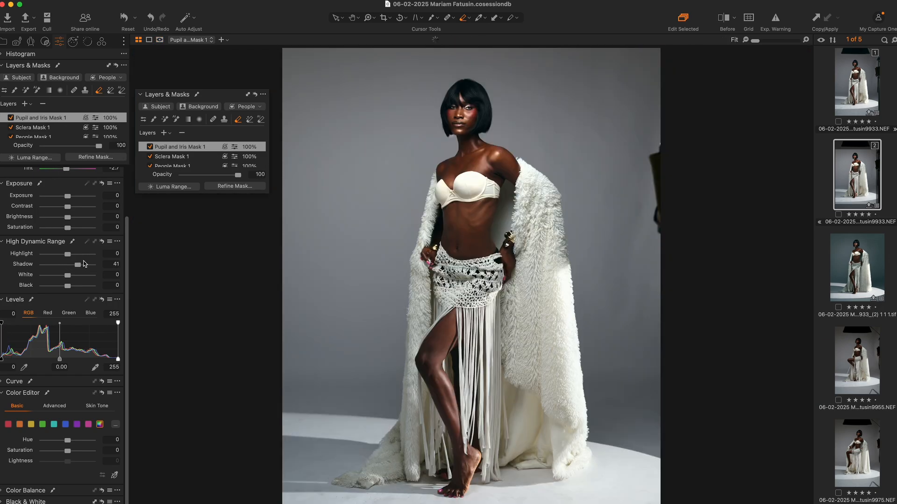
key("y")
key("y")
left_click(217, 175)
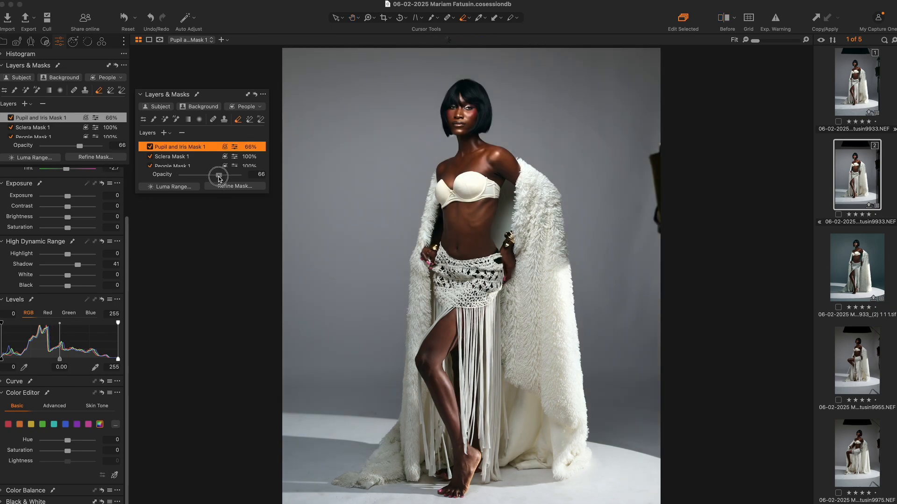
left_click_drag(218, 177, 216, 178)
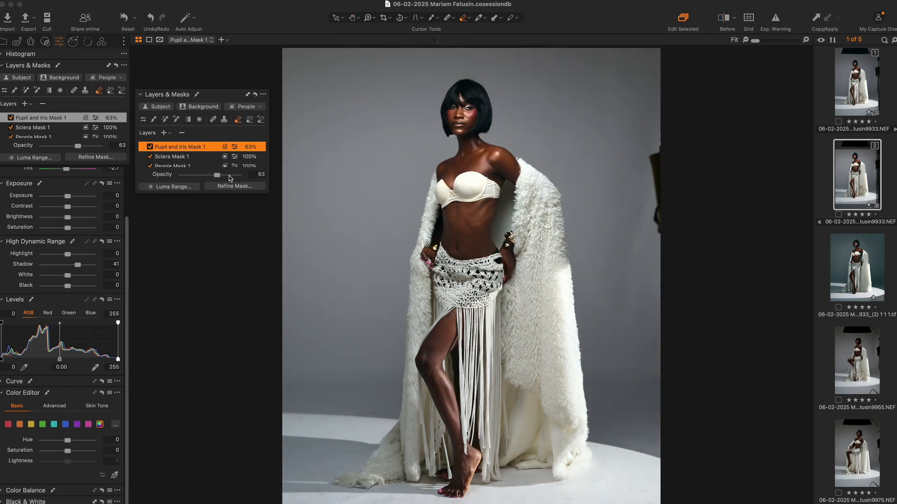
key("y")
key("e")
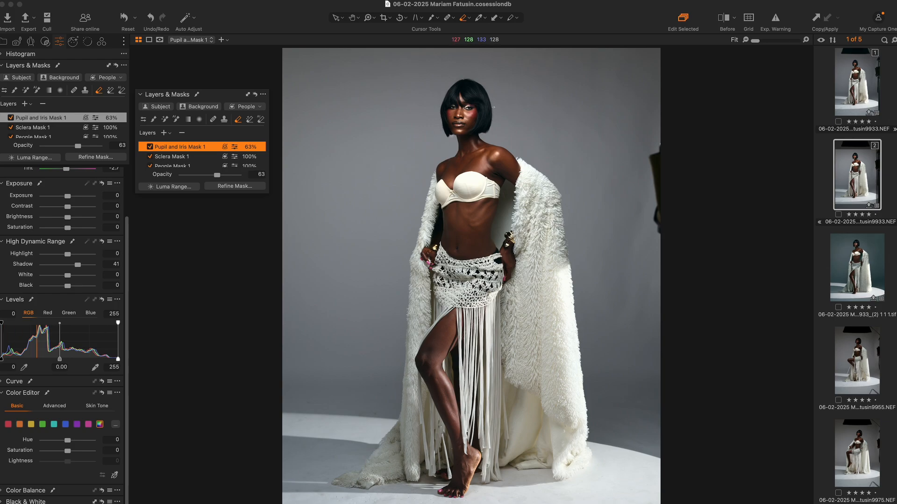
Step: Set Blemishes to 100 in the face retouching for the detected face and compare the result up close
left_click(368, 17)
double_click(489, 155)
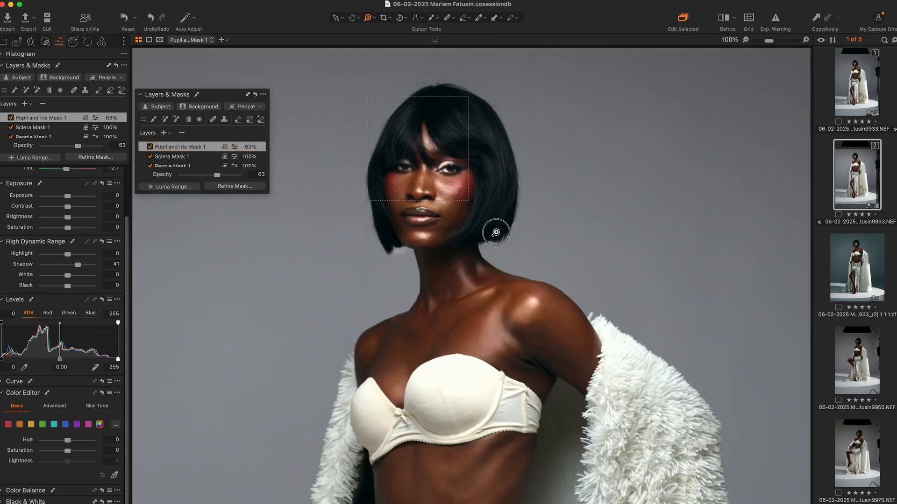
left_click(465, 203)
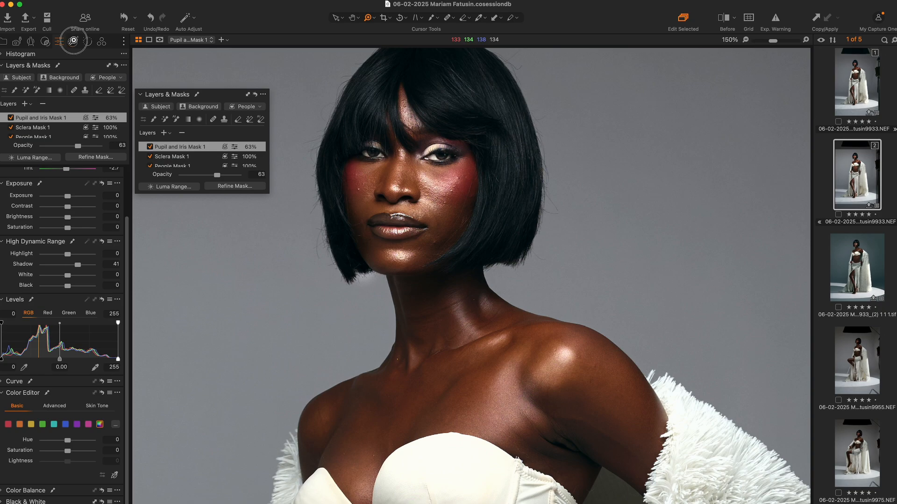
left_click(72, 42)
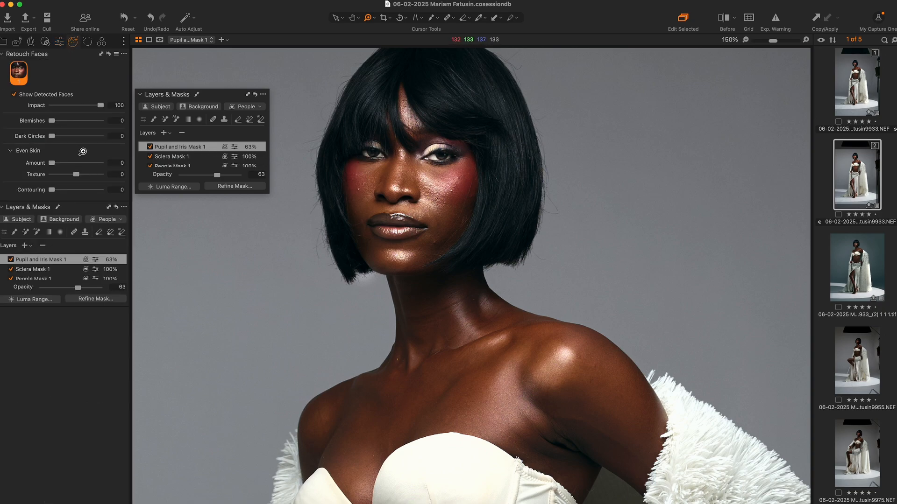
left_click_drag(59, 120, 178, 130)
left_click_drag(324, 114, 501, 365)
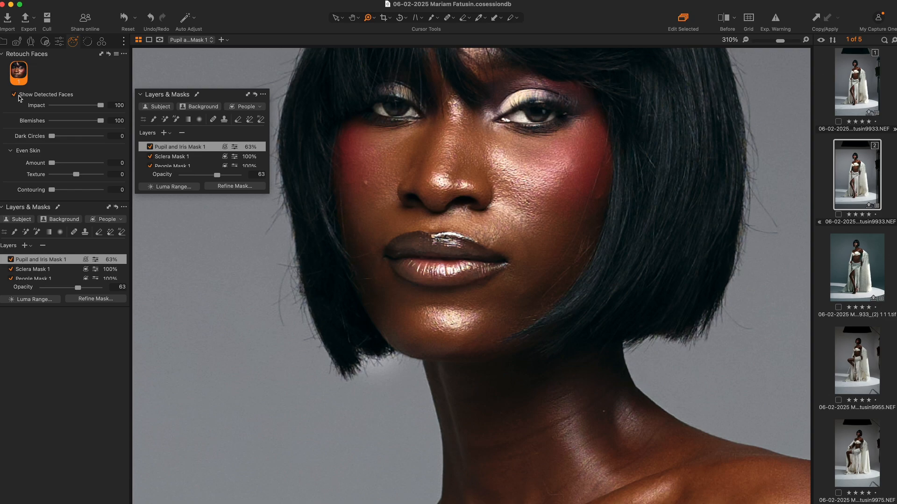
left_click(108, 54)
Step: Heal the remaining spot on the model's right cheek and check the full image
key("q")
right_click(366, 182)
left_click(365, 182)
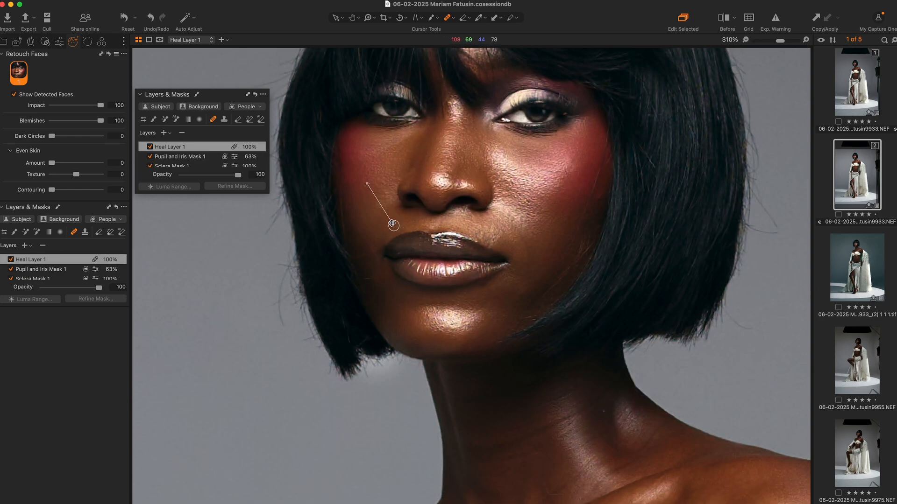
key("v")
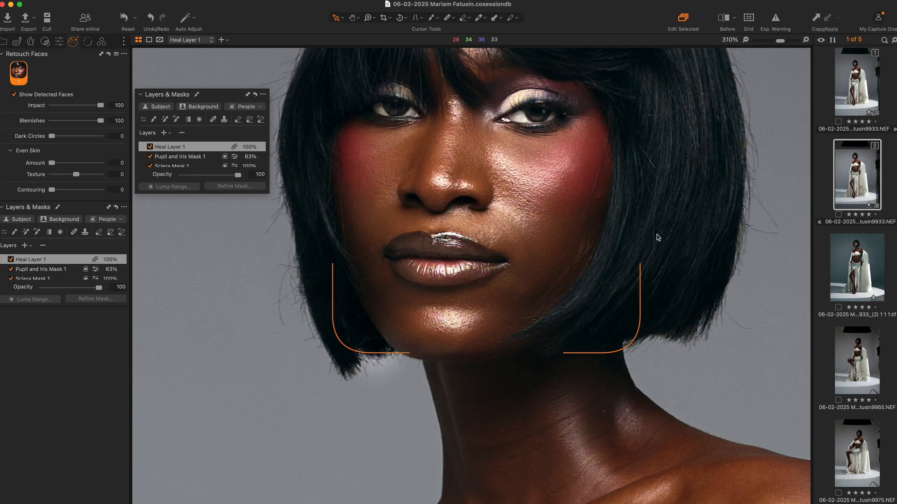
key("super+0")
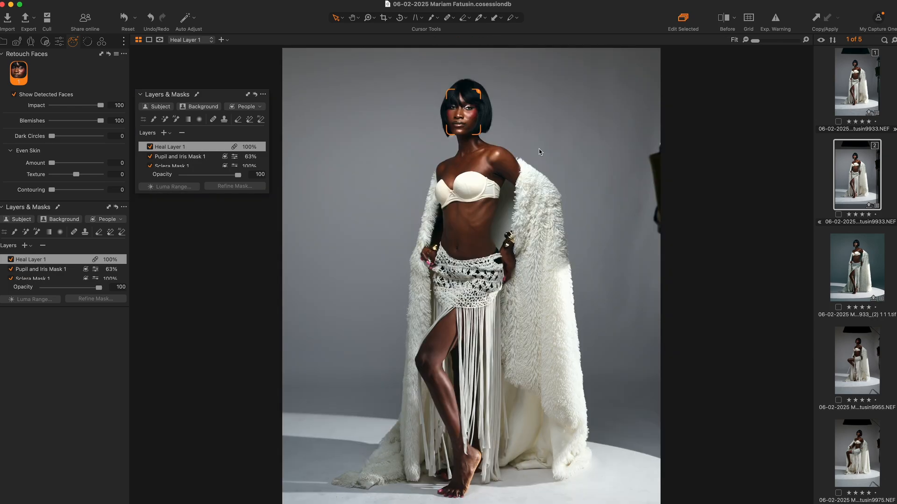
key("z")
left_click(554, 218)
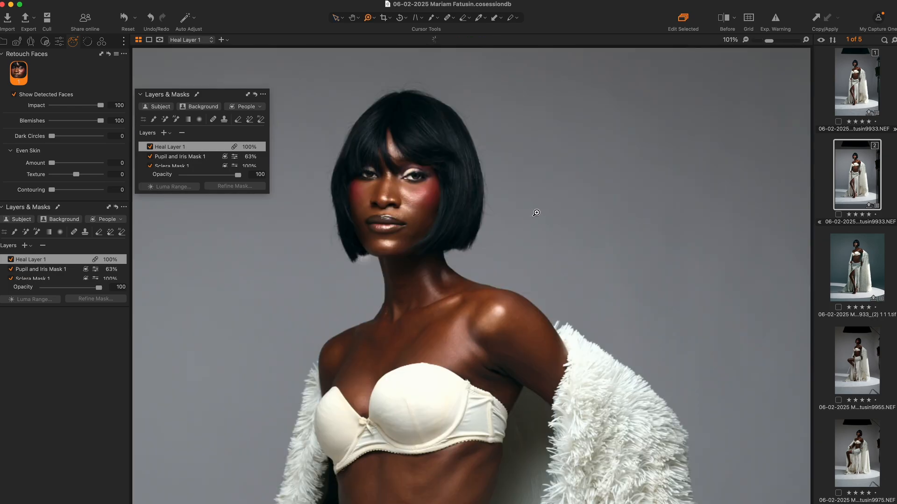
key("super+0")
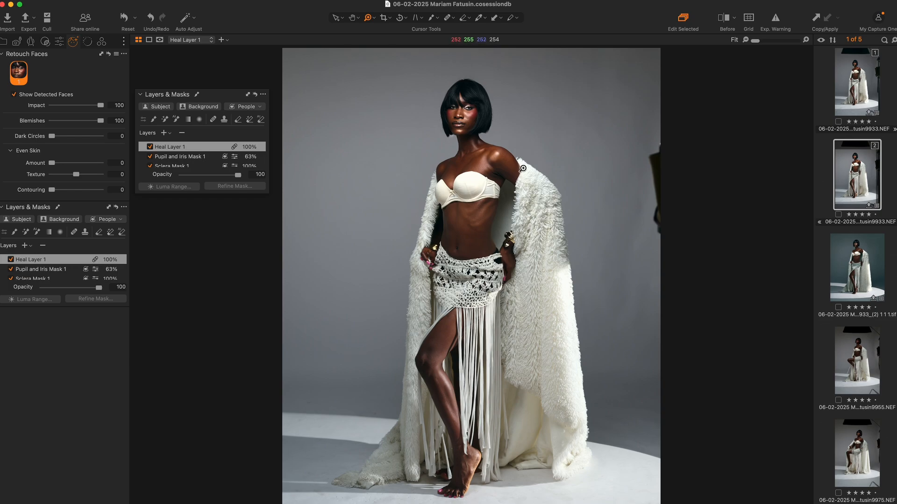
Step: Send the photo to Evoto for editing as an uncompressed 16-bit TIFF in Adobe RGB (1998) at 300 px/in
key("v")
right_click(457, 171)
mouse_move(518, 260)
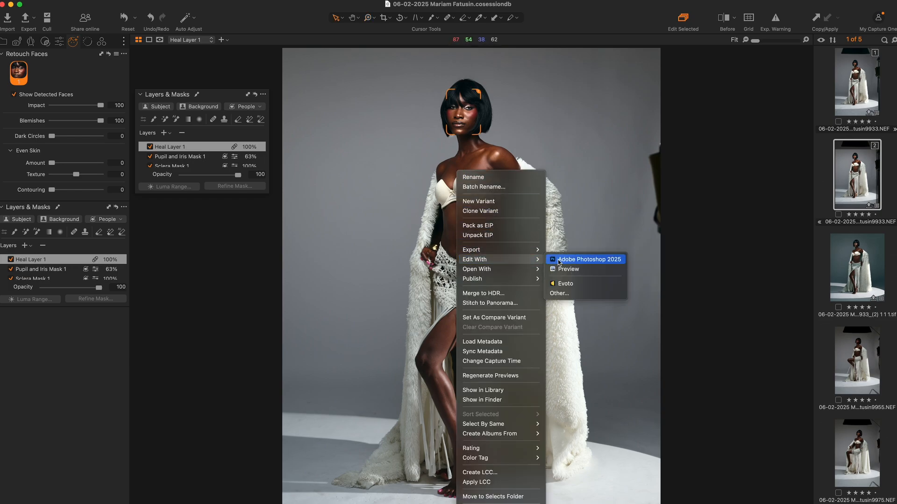
left_click(578, 283)
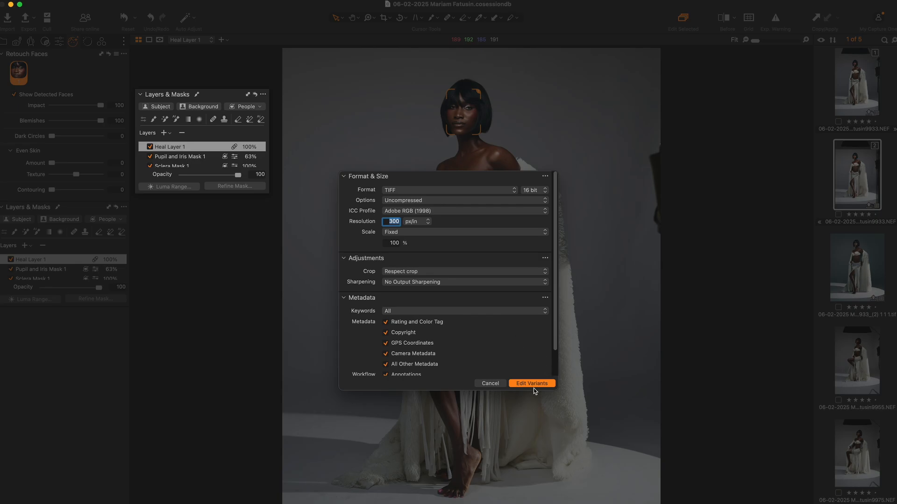
left_click(535, 385)
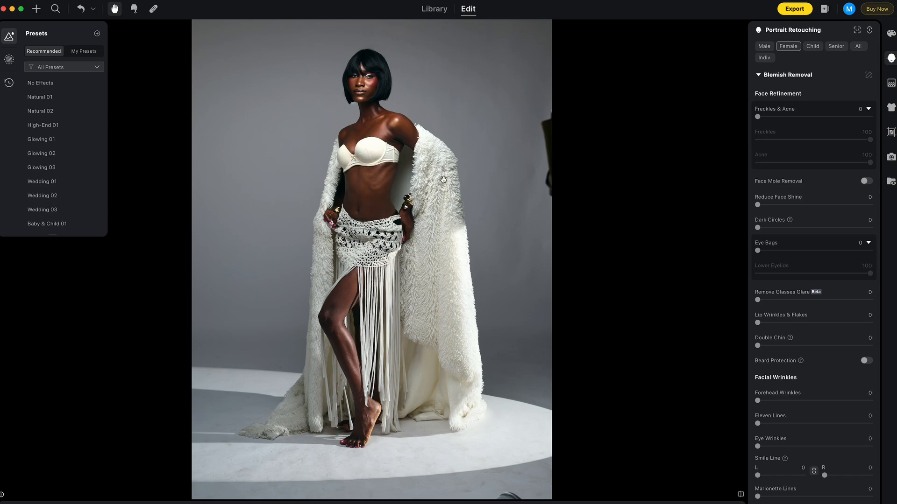
Step: Set Neck Wrinkles to 100 and Armpit Touch-up to 98 in the model's body refinement
left_click(366, 84)
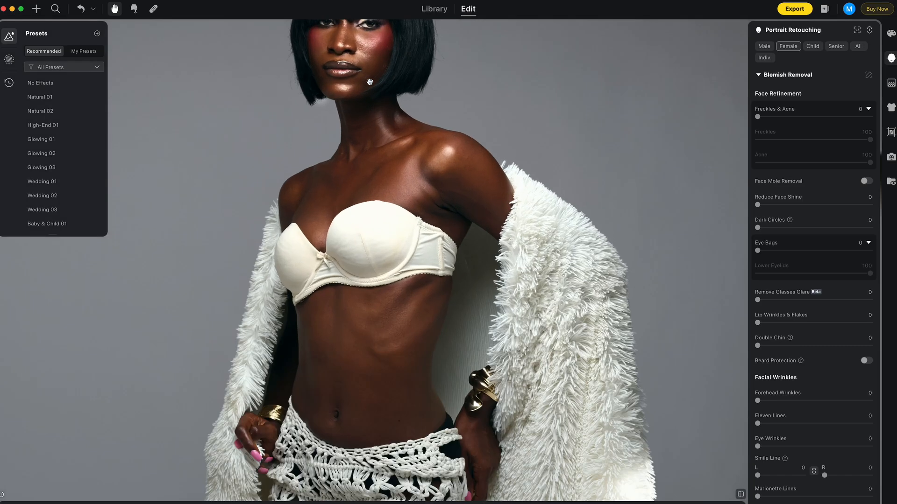
left_click_drag(369, 83, 374, 196)
scroll(376, 186, "up", 1)
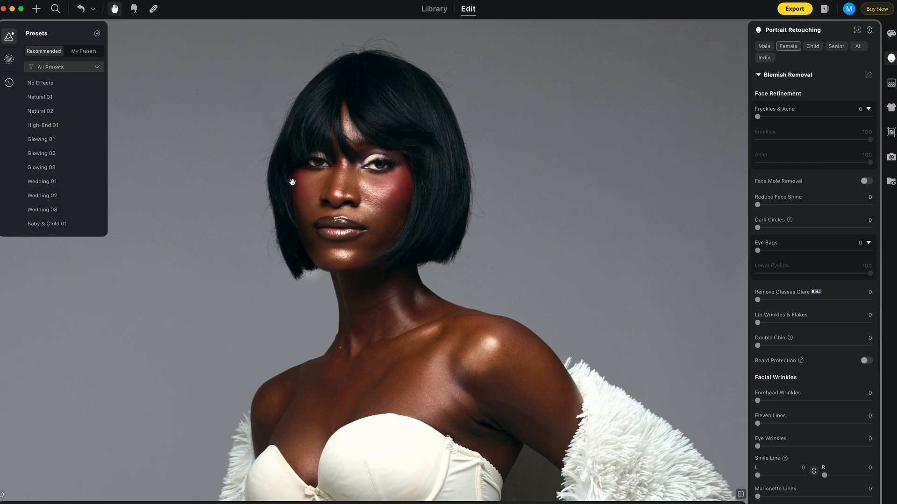
scroll(797, 335, "down", 2)
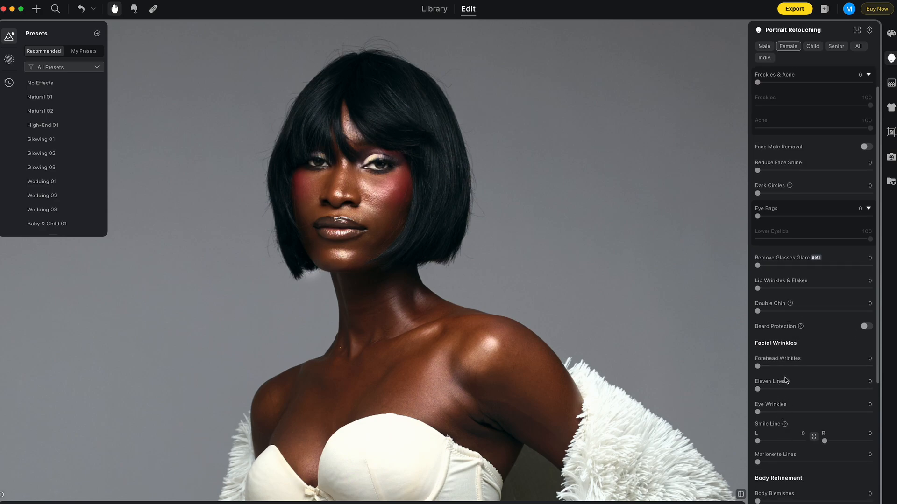
scroll(784, 423, "down", 5)
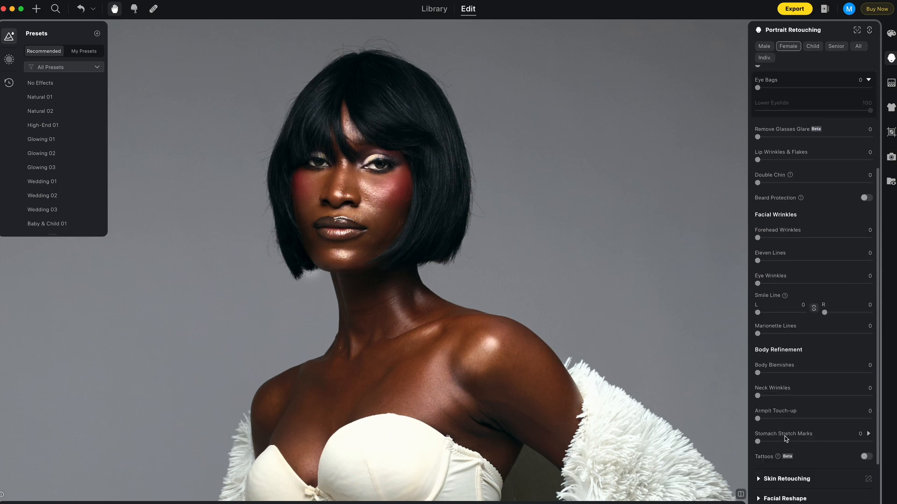
left_click_drag(759, 340, 876, 344)
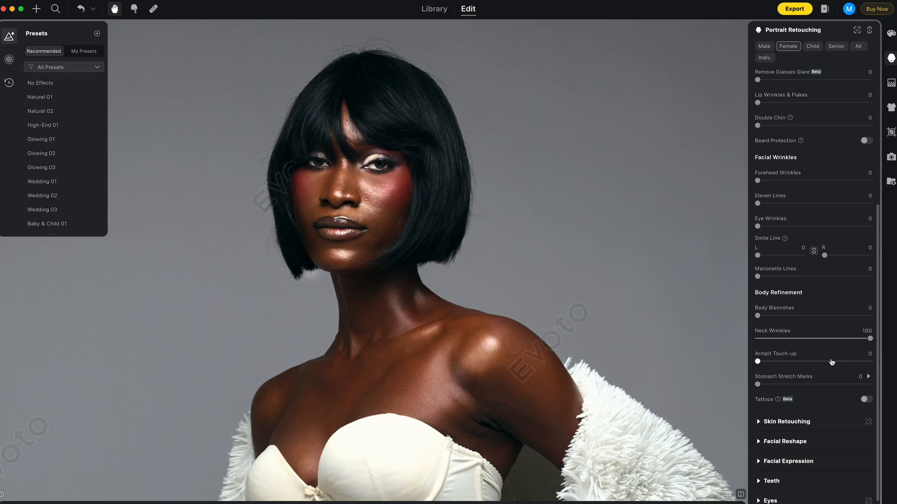
left_click_drag(761, 361, 867, 362)
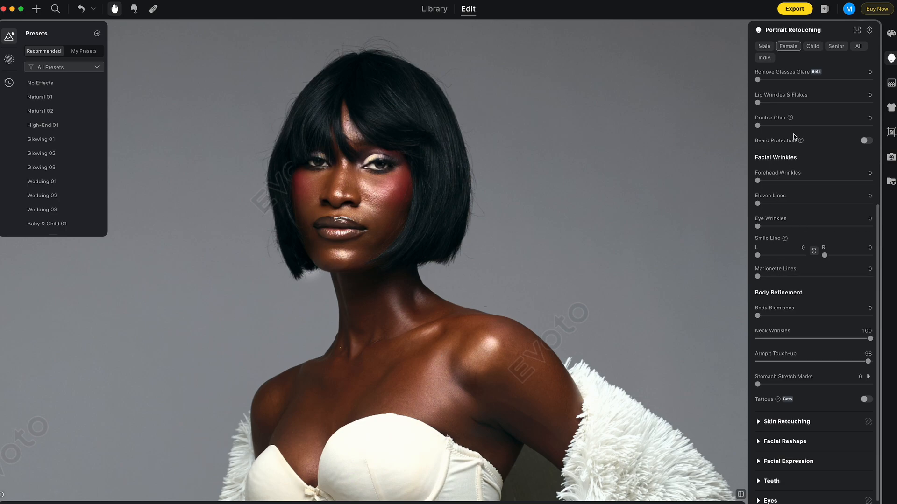
Step: Set Even (Dodge & Burn) to 61 for the facial skin and 100 for the body skin
scroll(807, 363, "down", 3)
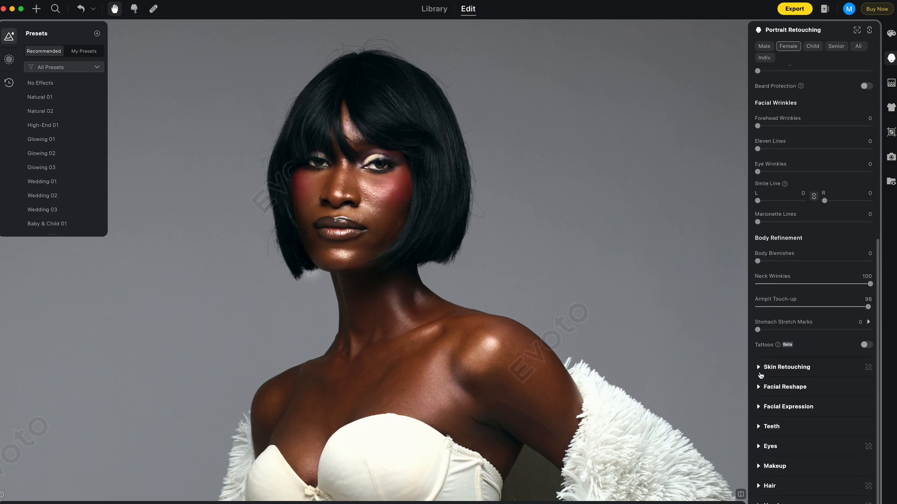
left_click(760, 374)
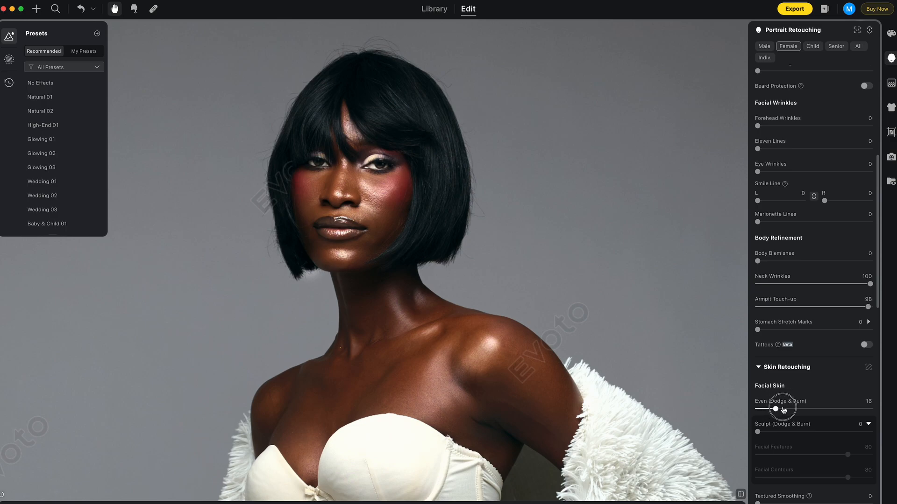
left_click_drag(783, 410, 826, 410)
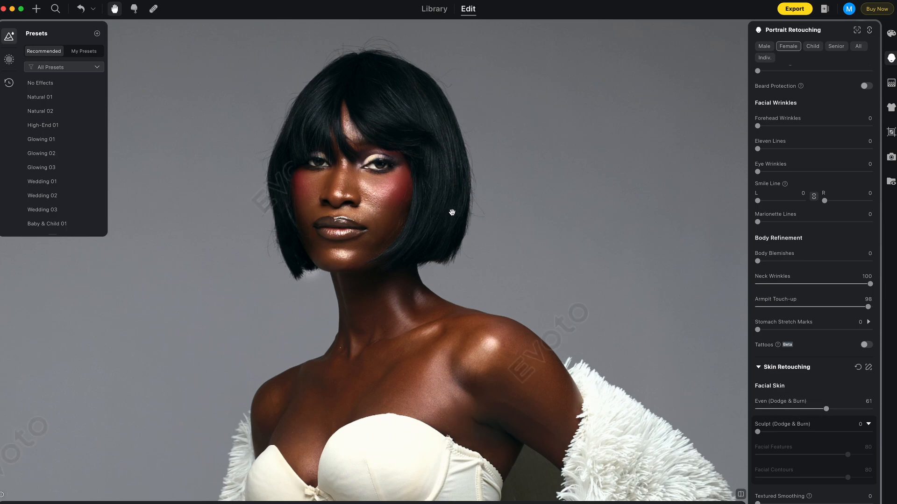
scroll(822, 439, "down", 1)
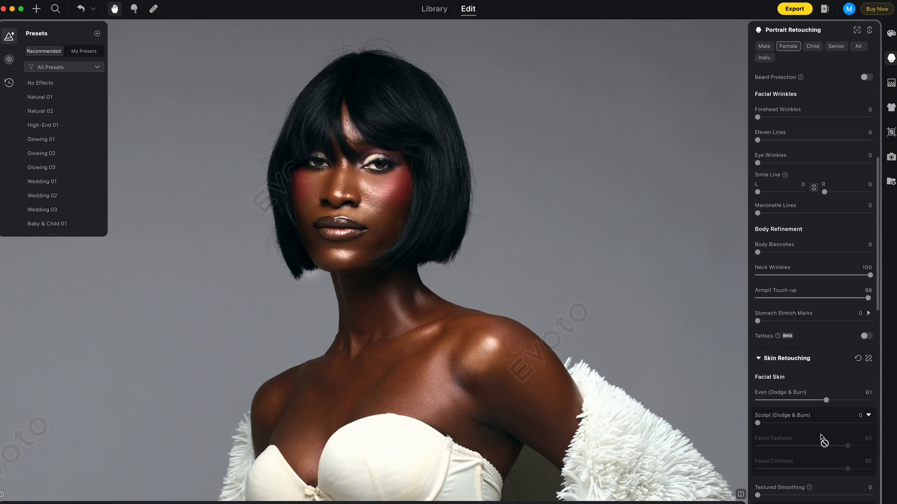
scroll(822, 438, "down", 5)
left_click_drag(757, 463, 871, 462)
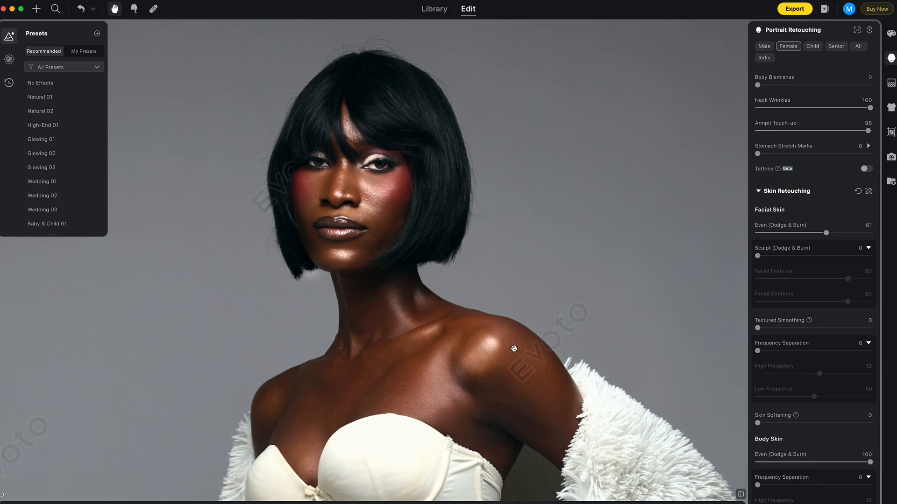
Step: Set Stray Hairs Removal to 100 for the model's hair and inspect the hair outline
scroll(839, 431, "down", 3)
scroll(465, 282, "down", 3)
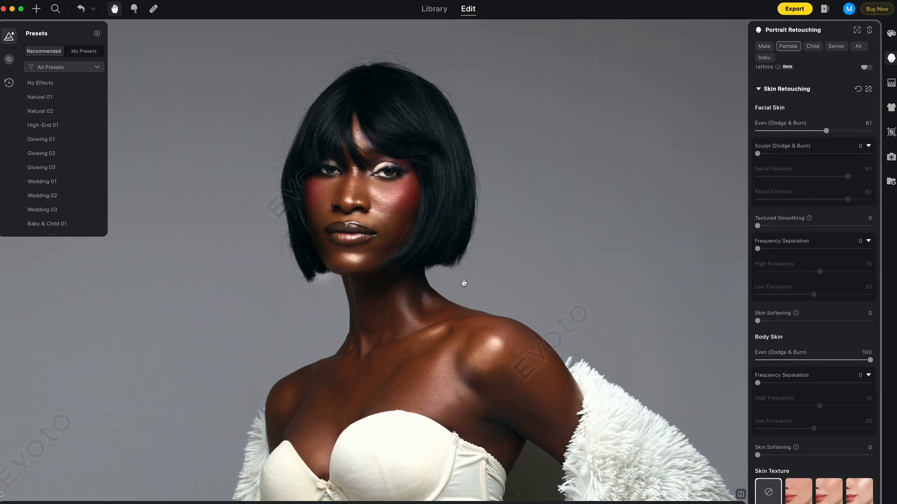
scroll(812, 379, "down", 12)
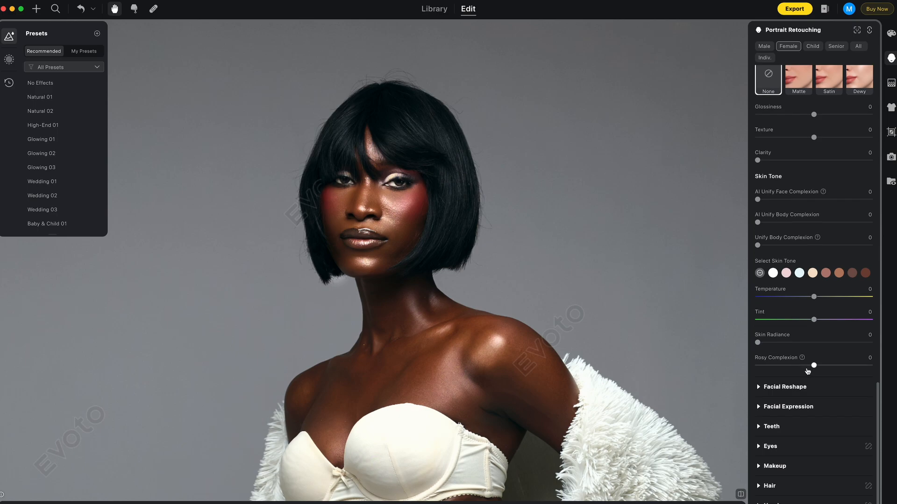
left_click(759, 487)
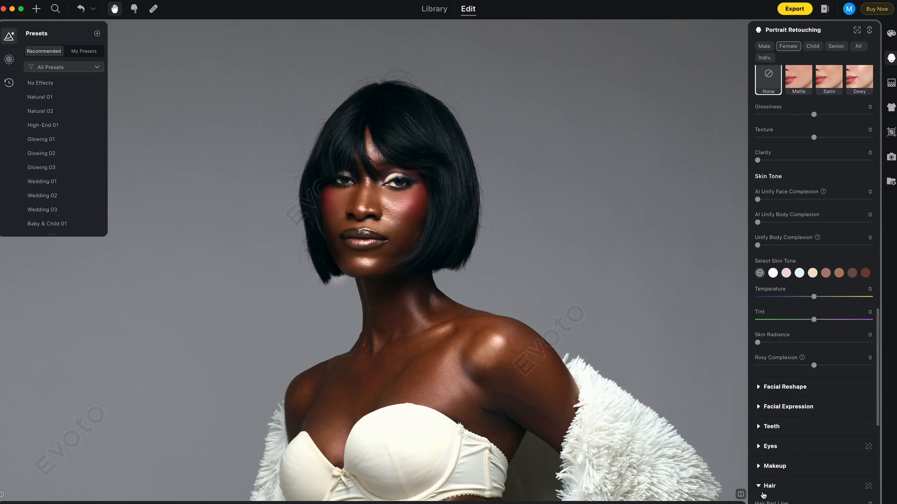
scroll(481, 309, "down", 2)
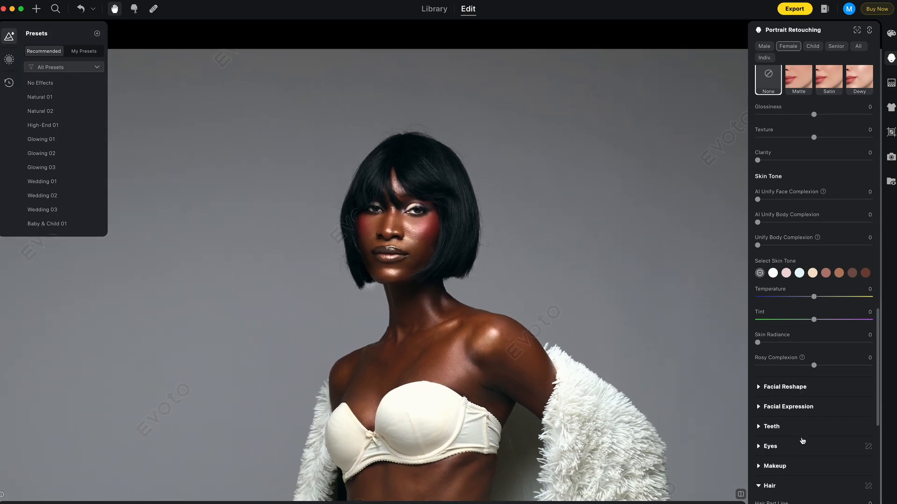
scroll(436, 252, "up", 3)
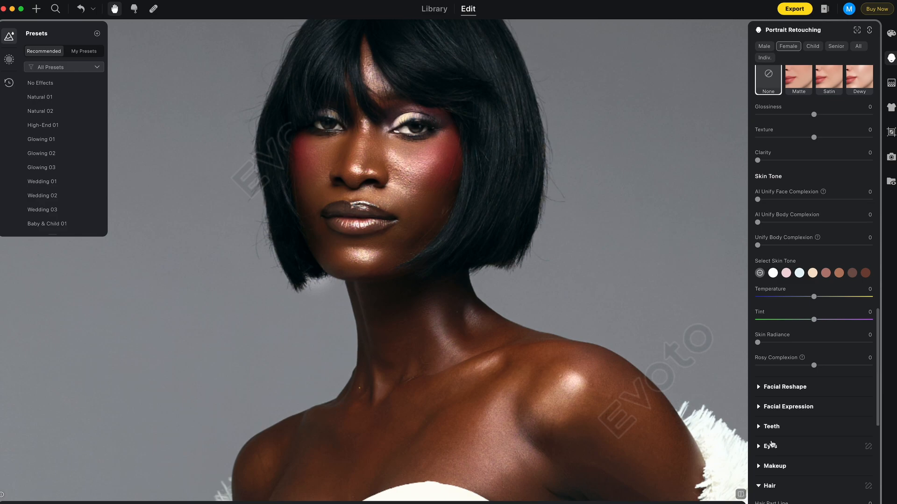
scroll(789, 467, "down", 3)
scroll(775, 474, "down", 2)
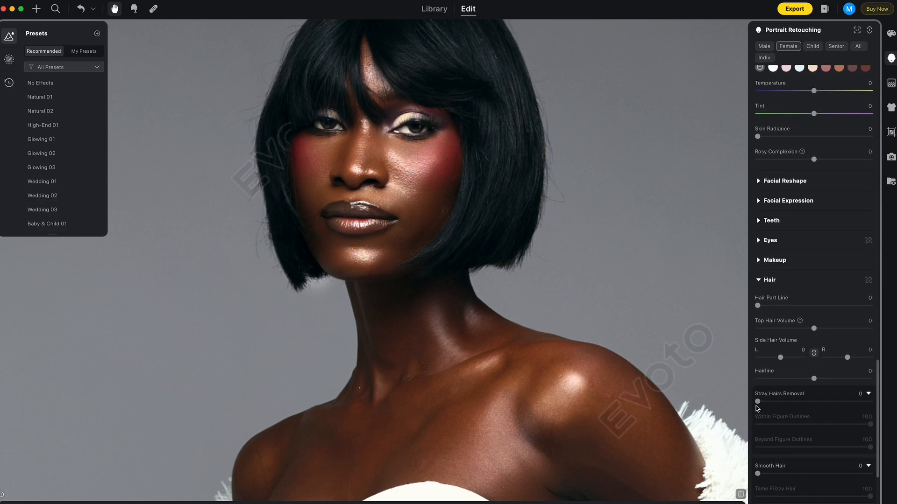
left_click_drag(757, 401, 863, 416)
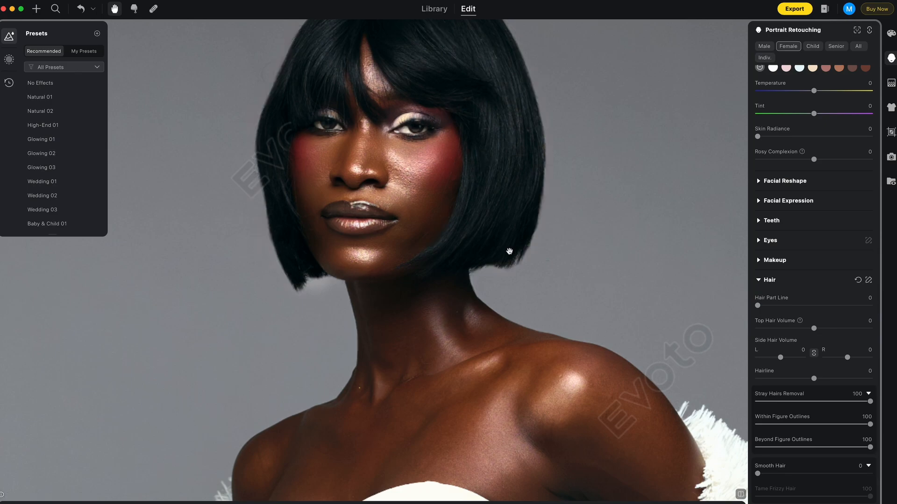
scroll(506, 249, "down", 1)
left_click_drag(488, 176, 487, 273)
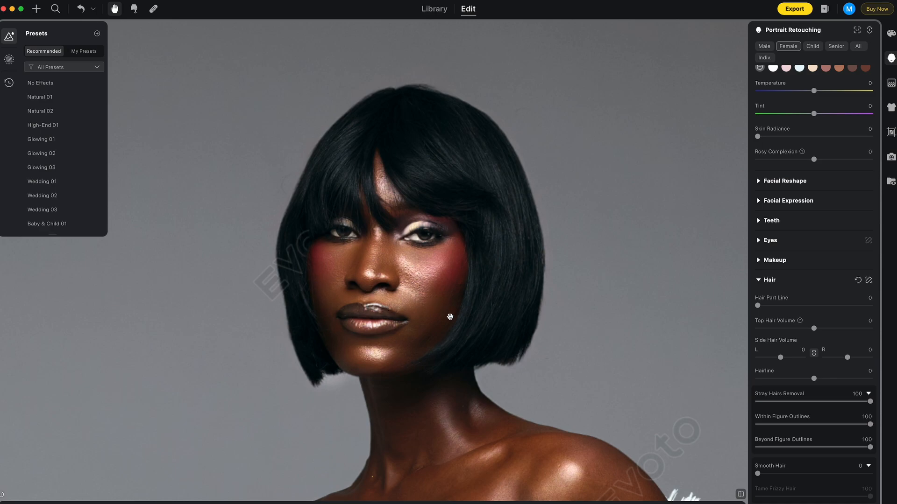
Step: Set Hair Shine Enhancement to 46 and White Hair Blackening to 84, checking the hair on the photo
scroll(813, 374, "down", 5)
left_click(778, 417)
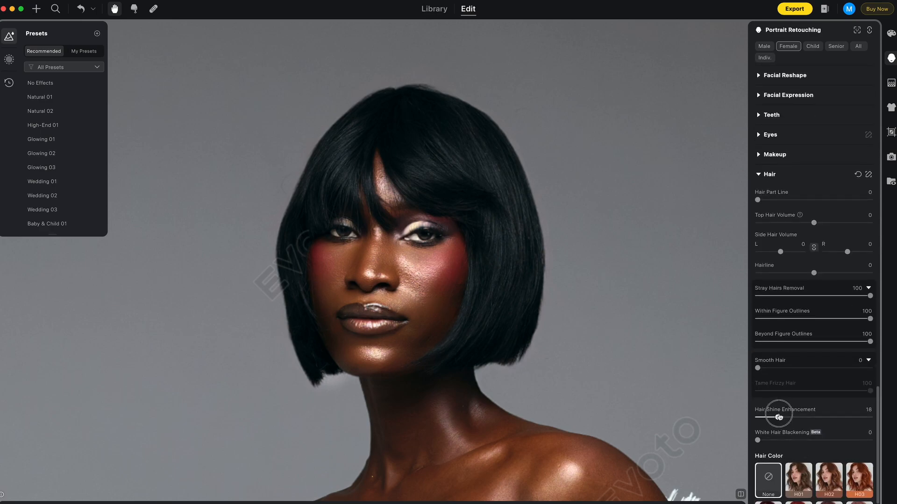
left_click_drag(778, 417, 852, 440)
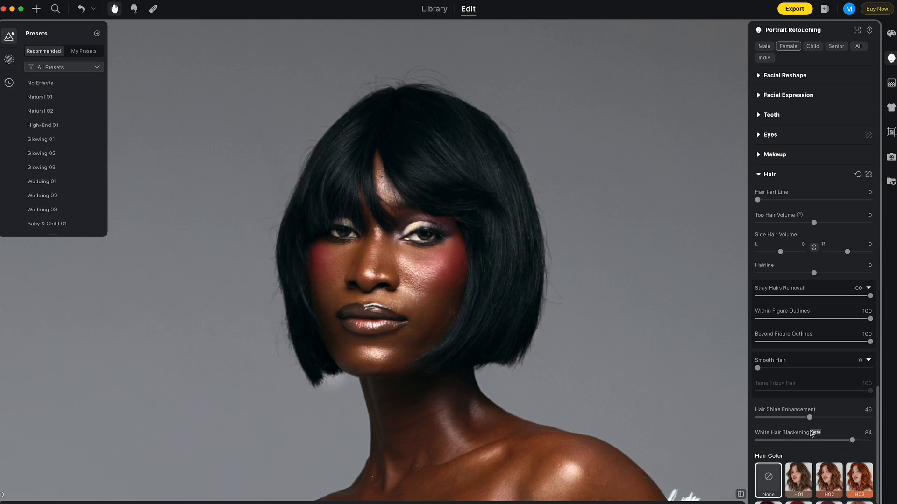
scroll(491, 309, "down", 5)
left_click_drag(483, 261, 440, 259)
scroll(448, 276, "up", 5)
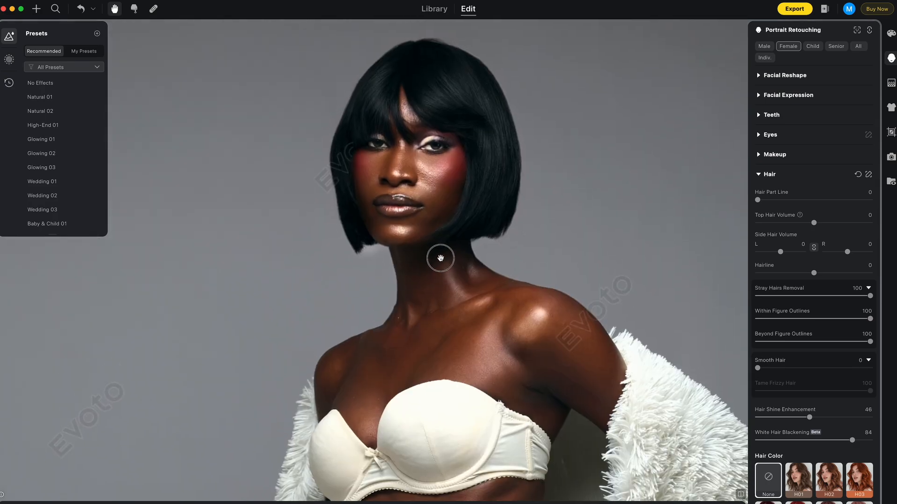
Step: Try different Smooth Hair strengths on the model's hair and settle on 15
scroll(807, 297, "down", 3)
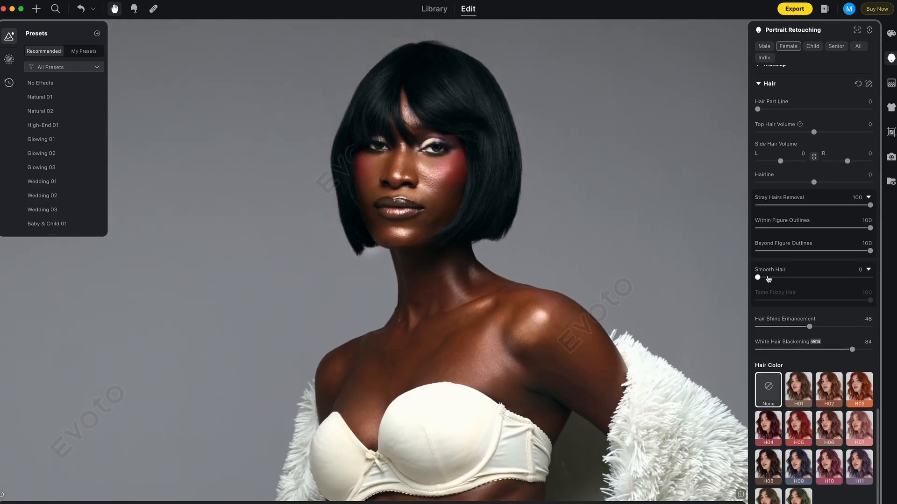
left_click_drag(771, 280, 844, 280)
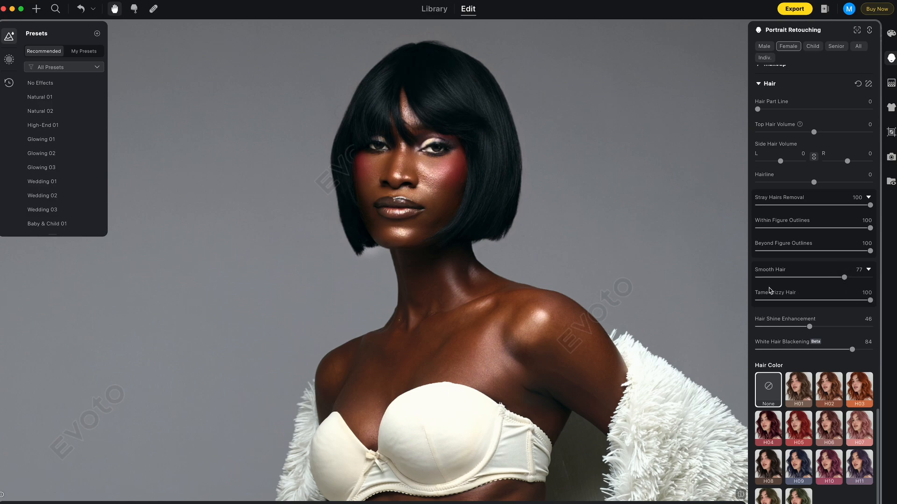
left_click_drag(843, 279, 807, 281)
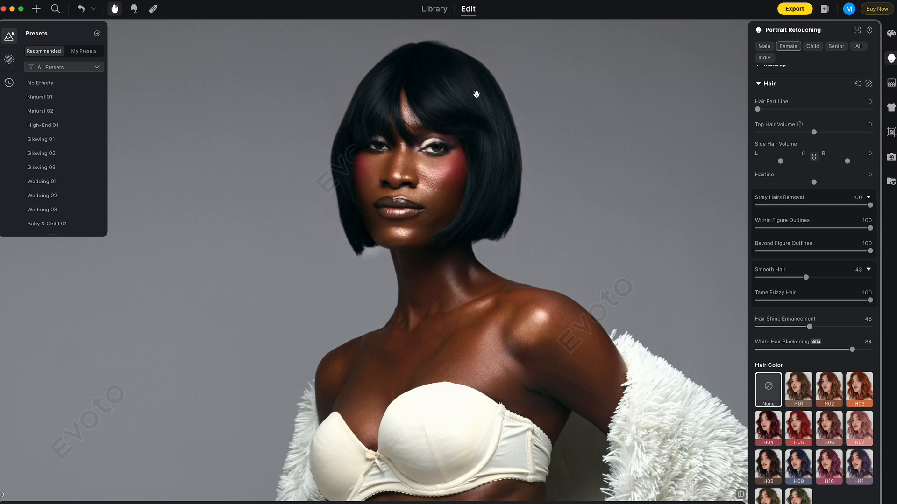
left_click(781, 278)
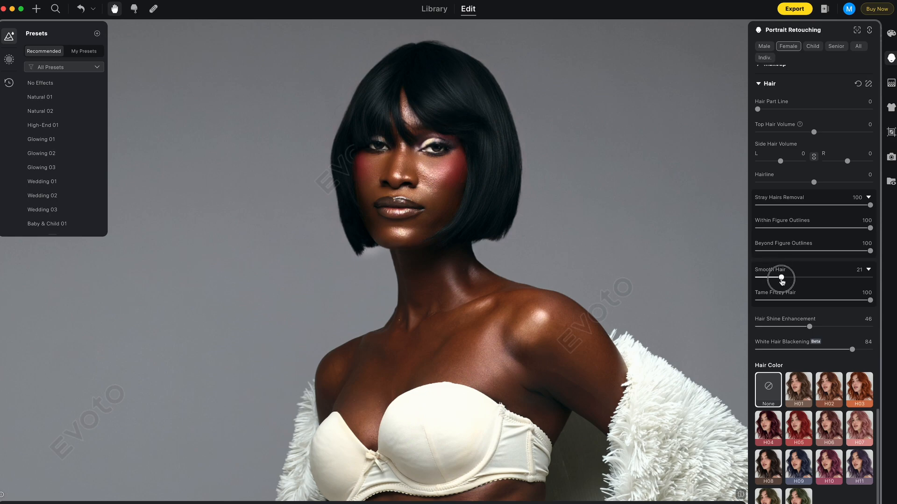
left_click_drag(783, 281, 776, 284)
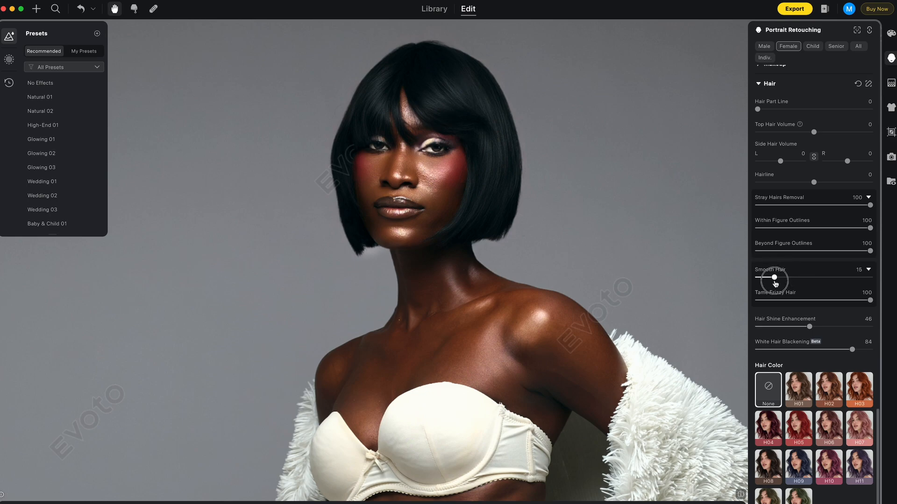
scroll(812, 398, "down", 2)
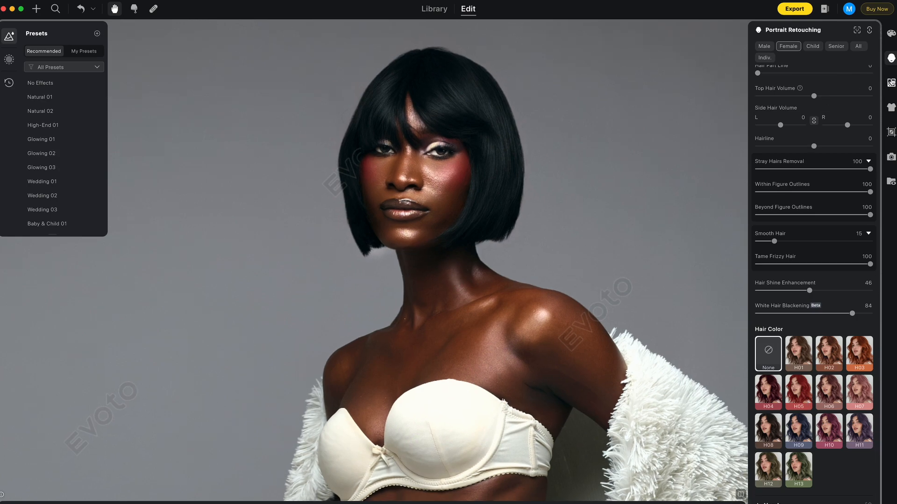
Step: Turn on Distractions Removal for the solid backdrop to remove the dark equipment at the photo's right edge
left_click(891, 84)
scroll(454, 273, "down", 5)
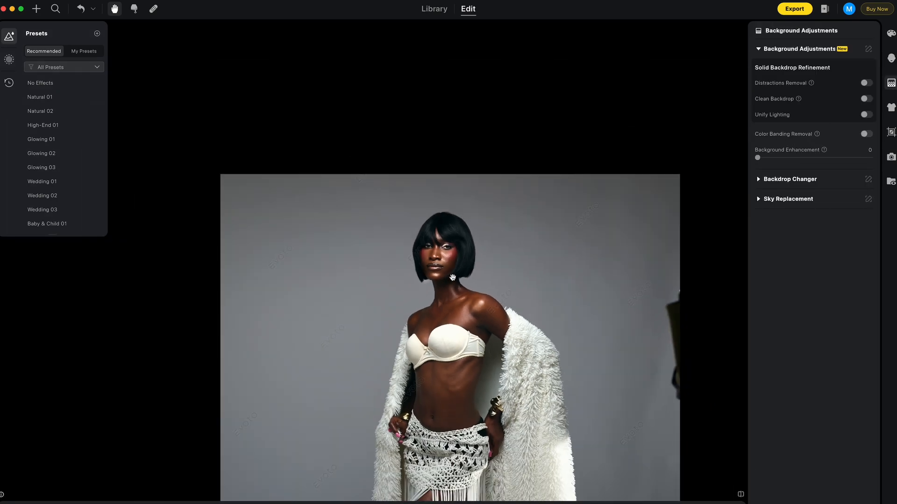
left_click_drag(515, 443, 459, 220)
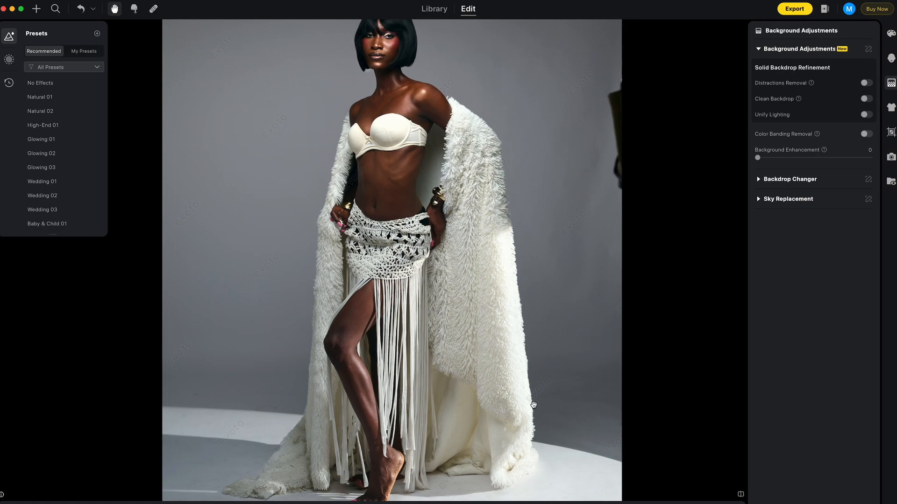
scroll(547, 442, "down", 2)
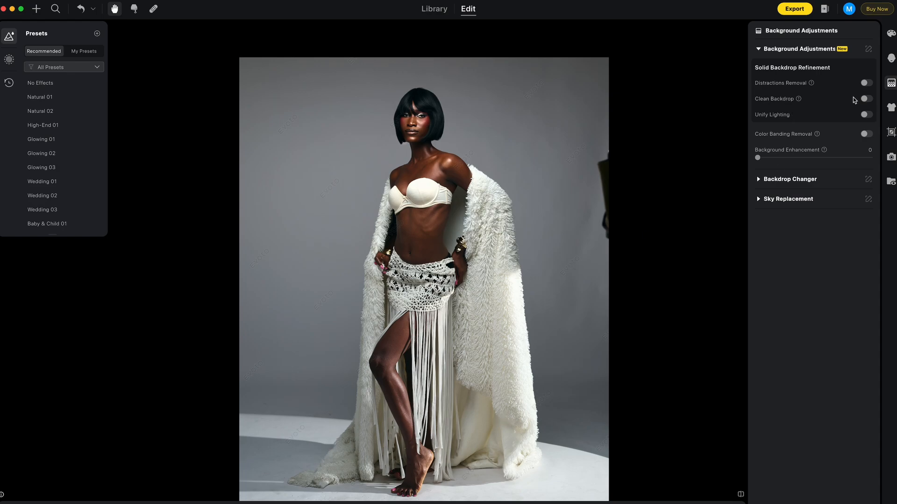
left_click(865, 84)
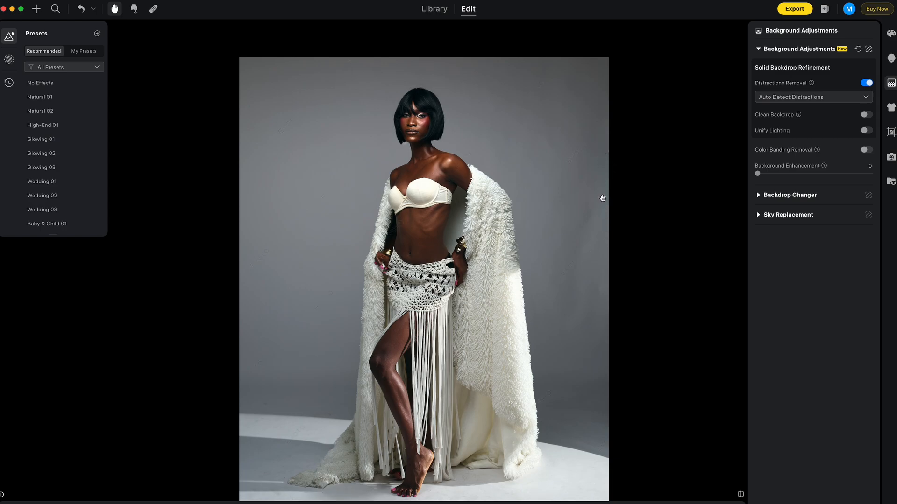
Step: Turn on Clean Backdrop for the background and ground, and inspect the floor around the model's feet
left_click(865, 115)
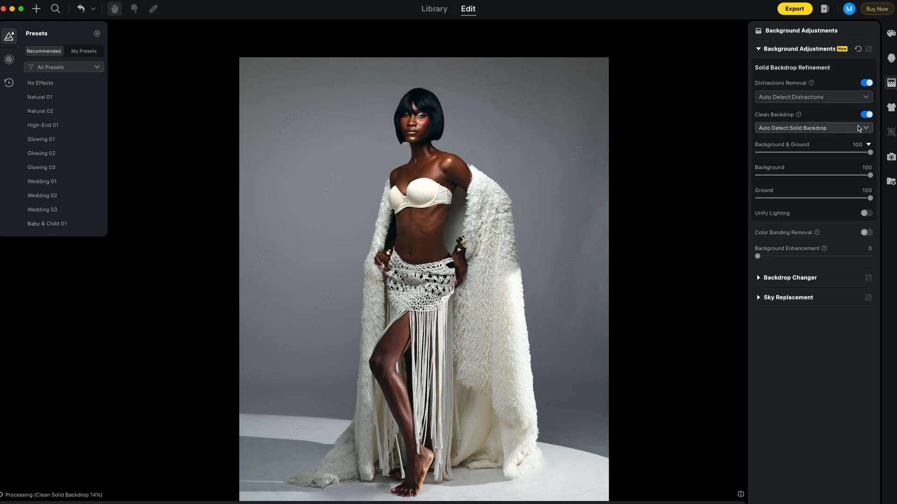
left_click_drag(531, 372, 518, 220)
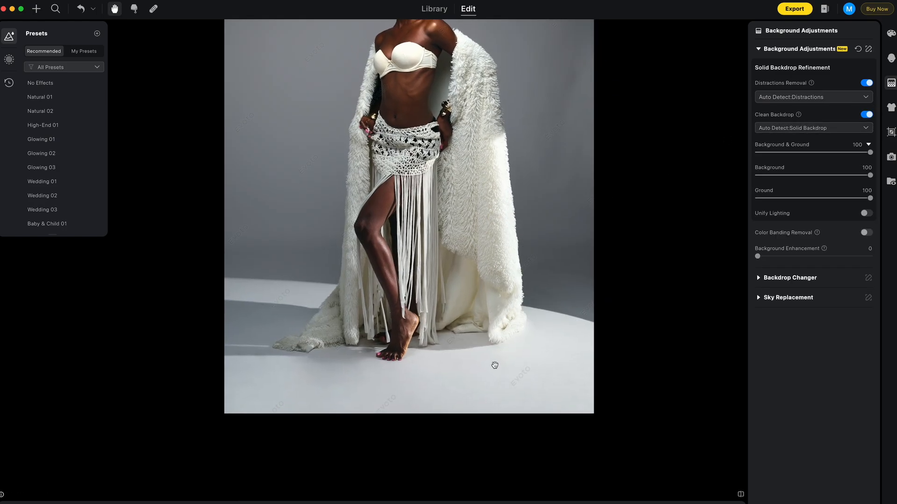
scroll(495, 365, "up", 3)
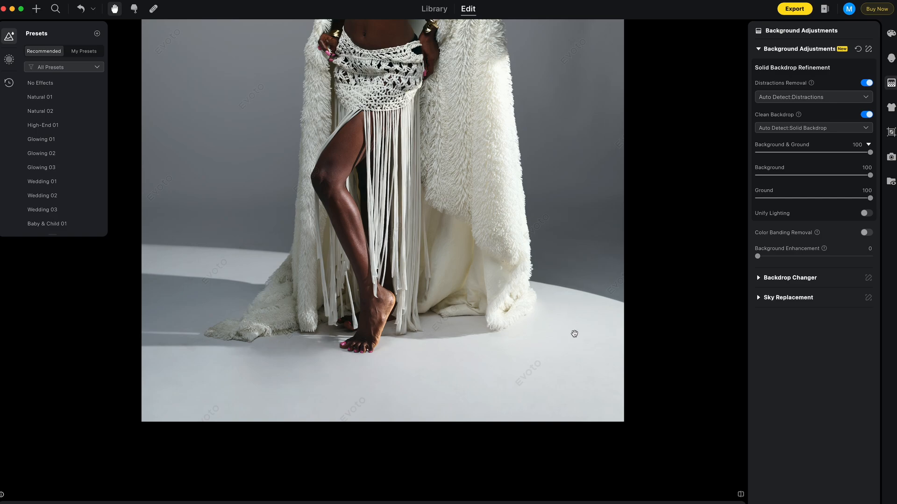
Step: Examine the cleaned floor around the model's feet and the backdrop in the full-figure view
scroll(573, 334, "up", 4)
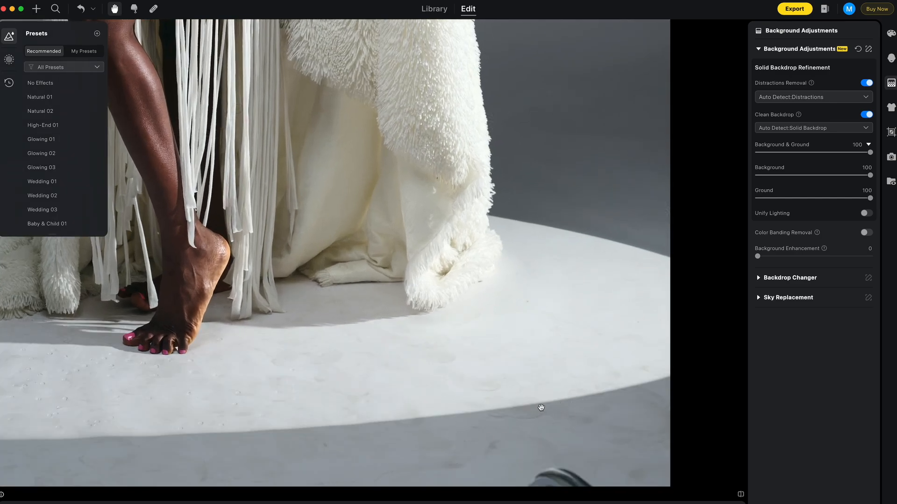
scroll(467, 279, "down", 4)
scroll(468, 278, "down", 2)
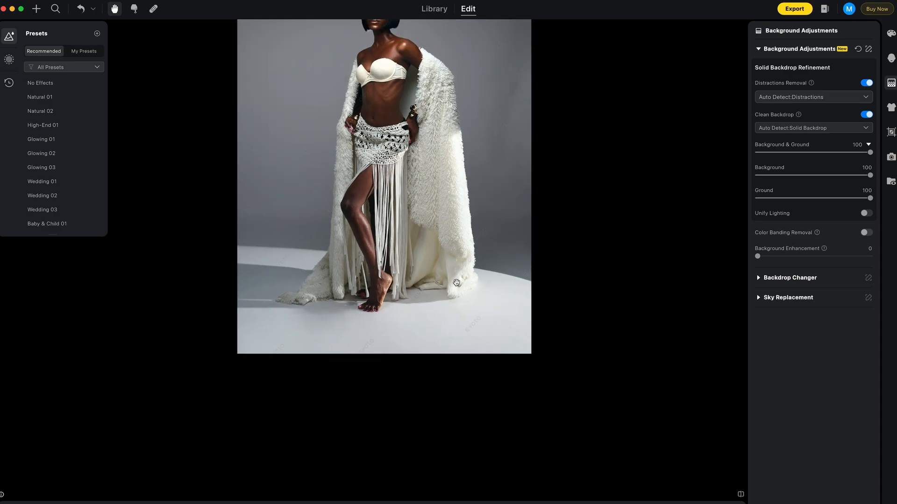
left_click(457, 282)
left_click(458, 284)
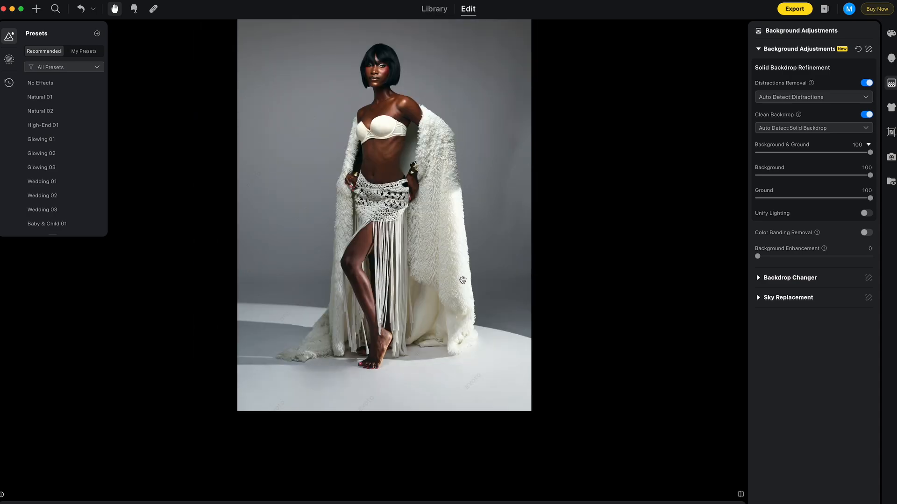
left_click_drag(436, 300, 595, 308)
Step: Compare the photo with Clean Backdrop off and on, lower Background & Ground to 0, and leave Clean Backdrop turned off
left_click(865, 115)
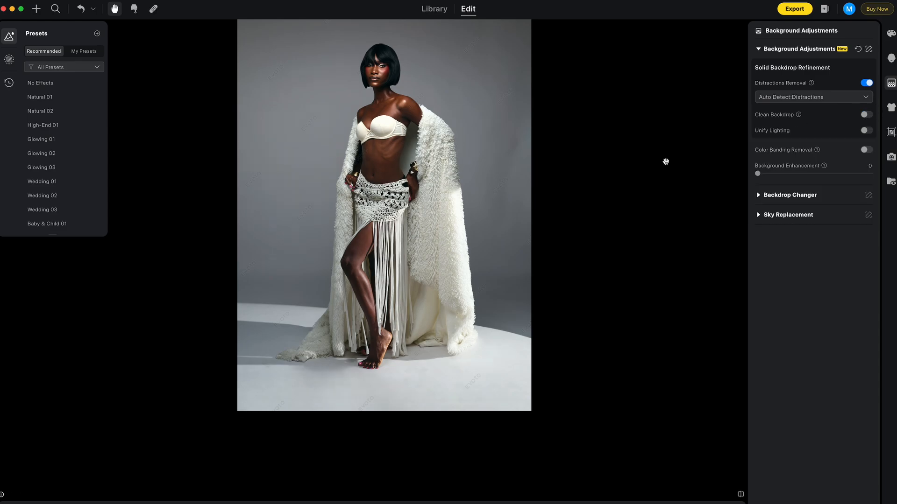
left_click(868, 117)
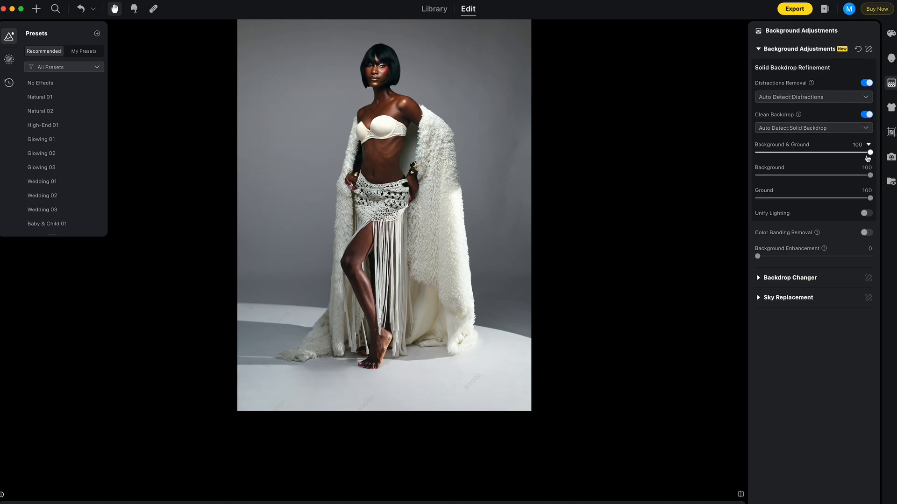
left_click_drag(869, 152, 737, 150)
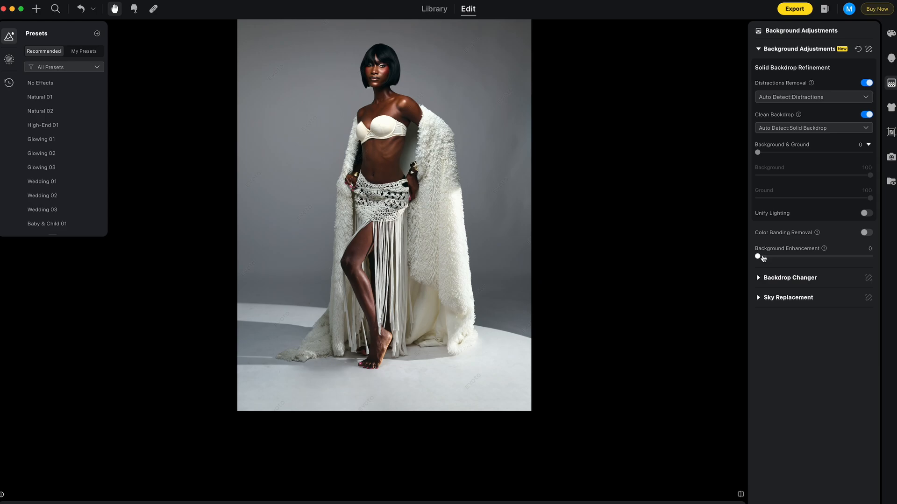
left_click(866, 115)
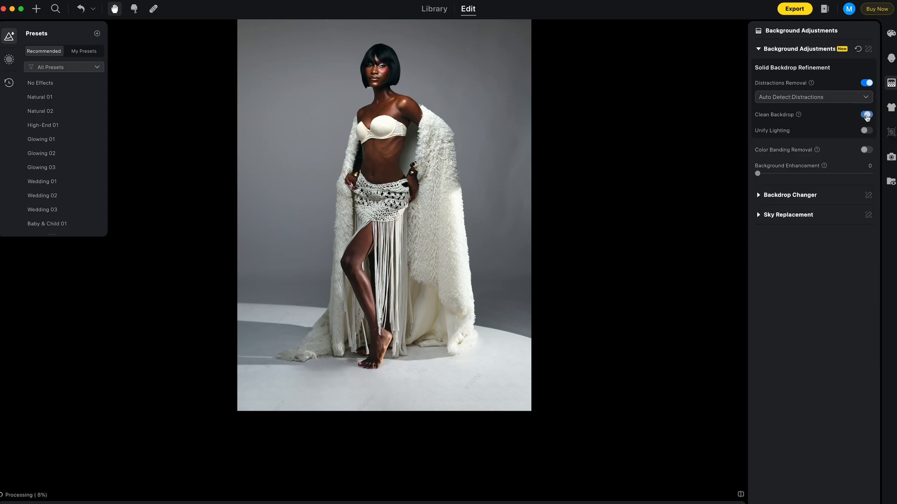
Step: Compare the photo with and without Distractions Removal and leave Distractions Removal turned off
left_click(866, 83)
left_click(867, 84)
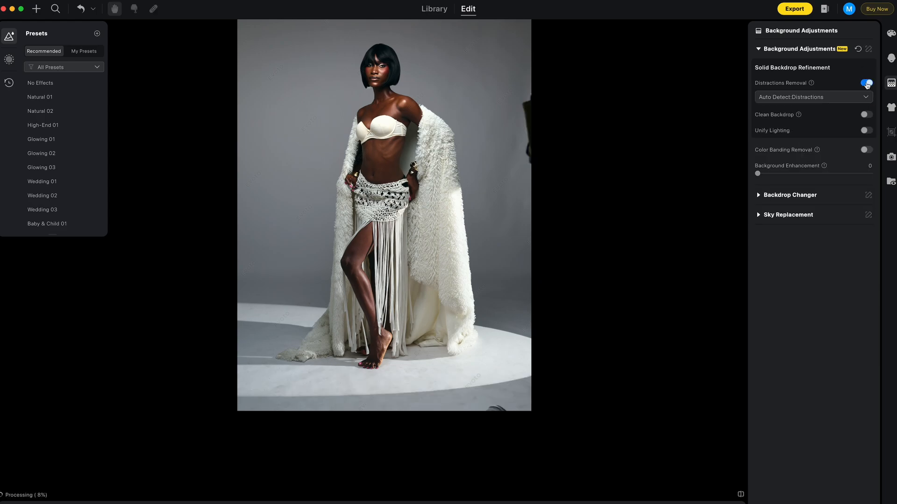
left_click(867, 84)
left_click(867, 85)
left_click(868, 84)
left_click(868, 84)
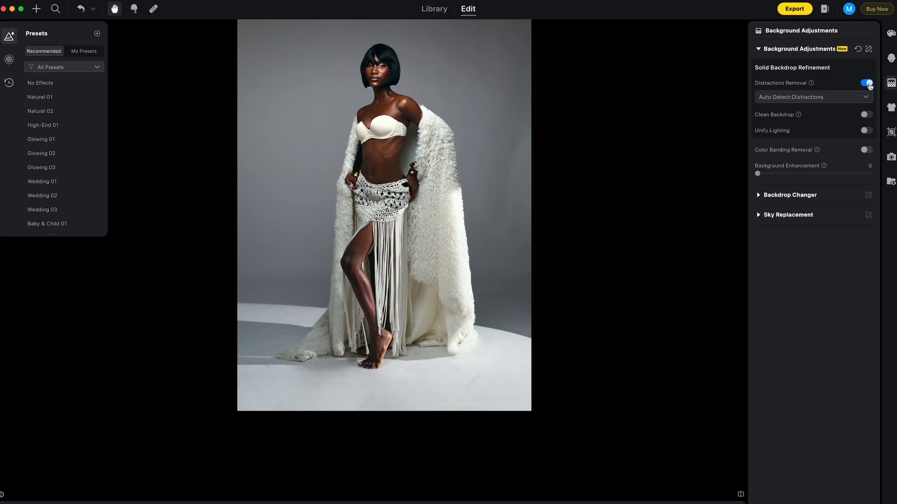
left_click(868, 84)
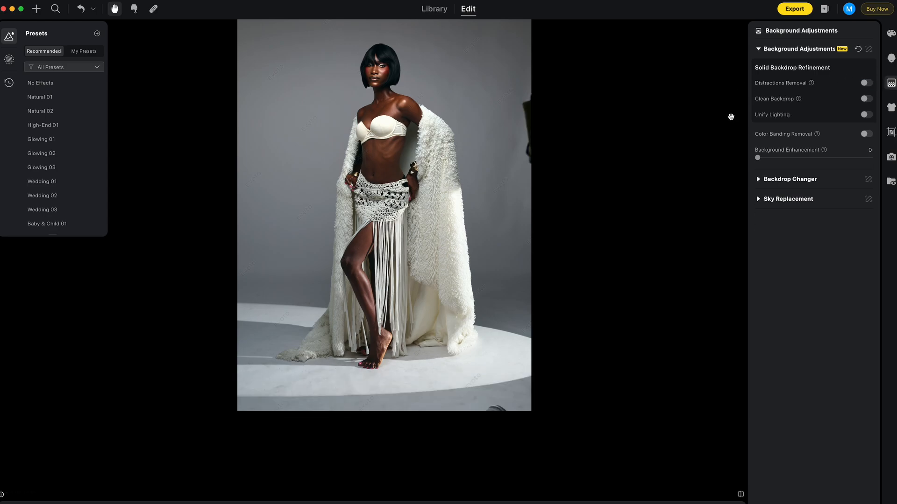
Step: Set De-wrinkle Clothing to 100 for all subjects in the clothing adjustments
scroll(395, 106, "up", 5)
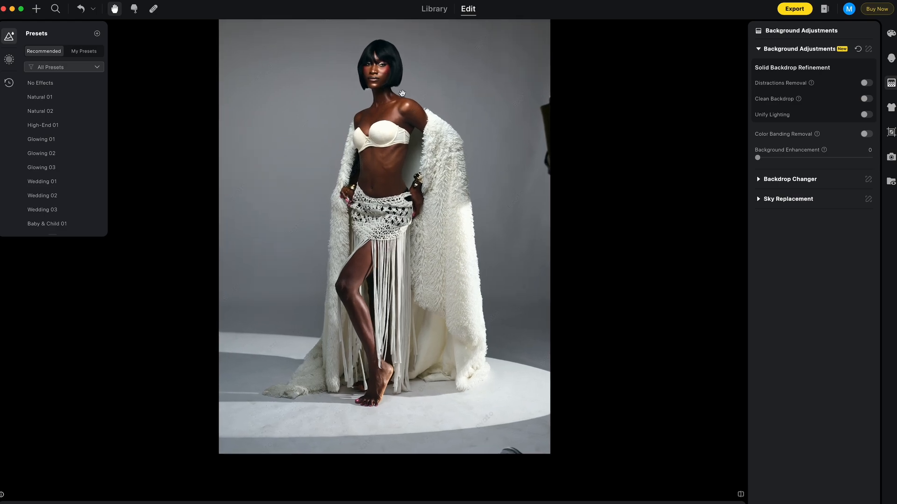
left_click_drag(375, 115, 372, 194)
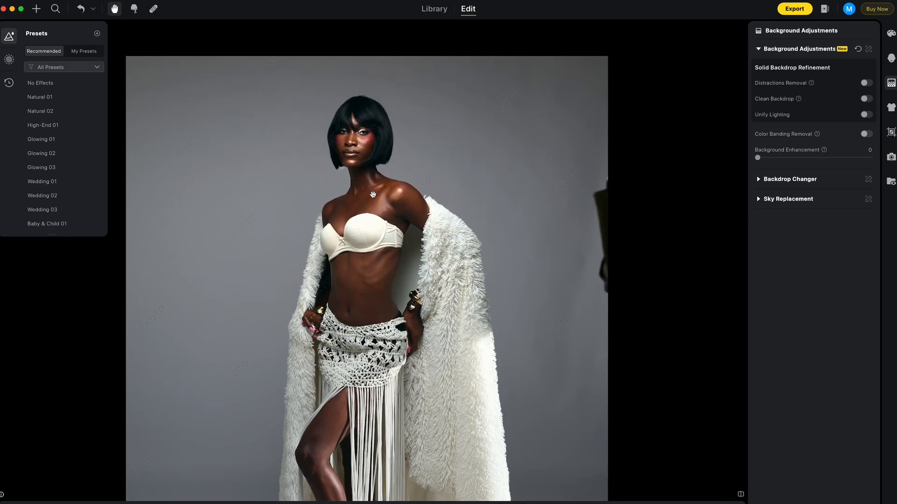
left_click(891, 107)
left_click_drag(758, 89, 869, 89)
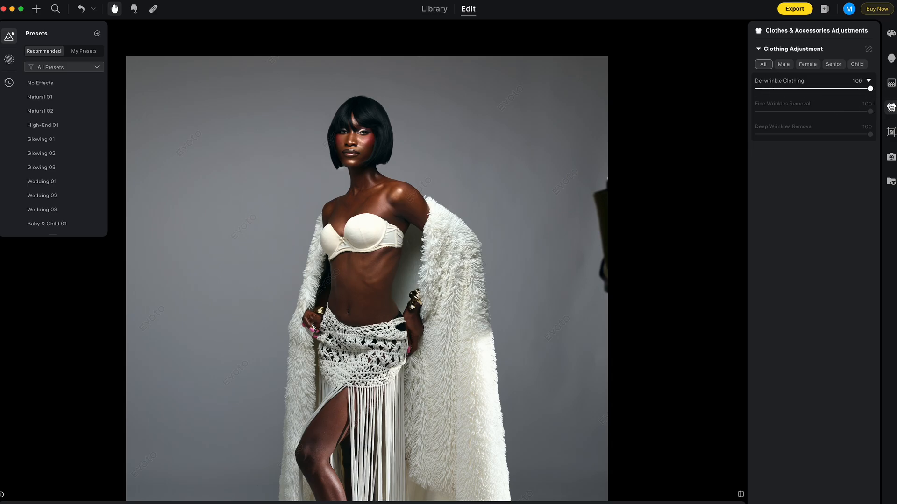
Step: Examine the smoothed fabric of the bra, the skirt and the model's face, ending on the full-figure view
scroll(371, 254, "up", 8)
scroll(371, 253, "up", 3)
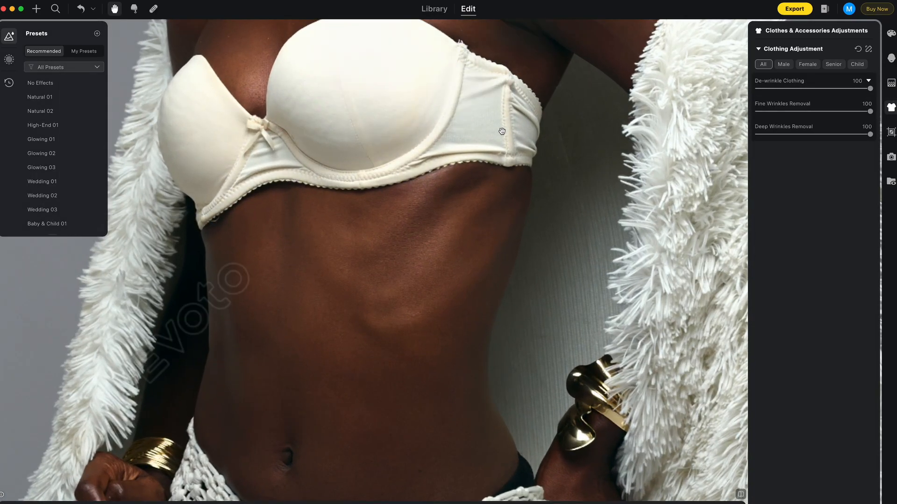
scroll(379, 162, "down", 5)
scroll(379, 162, "down", 3)
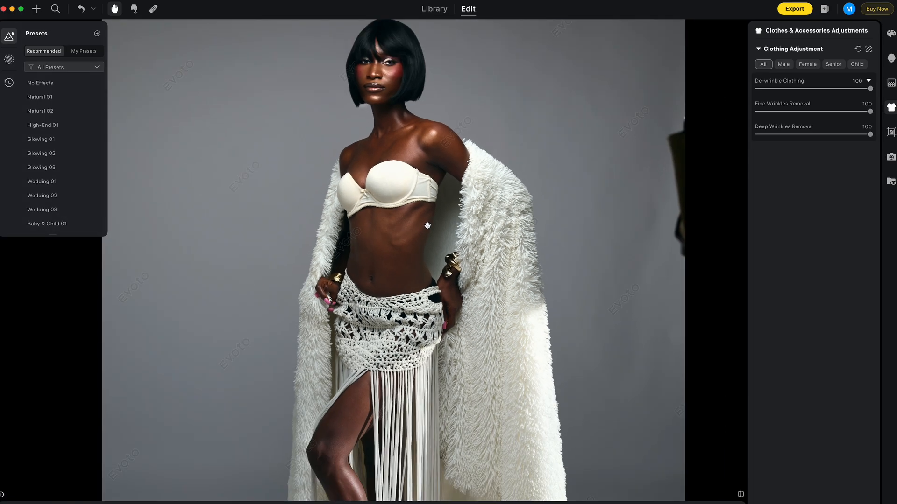
scroll(421, 323, "down", 3)
left_click_drag(396, 419, 376, 336)
scroll(394, 141, "up", 6)
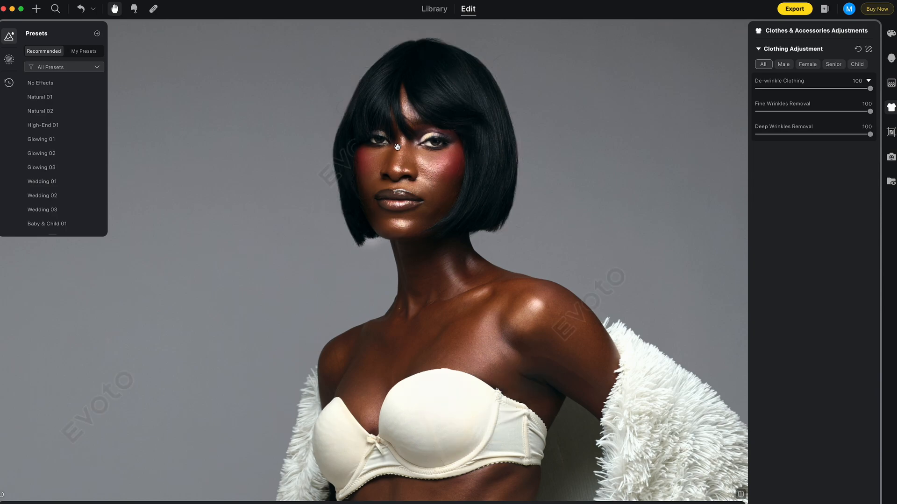
scroll(508, 167, "down", 5)
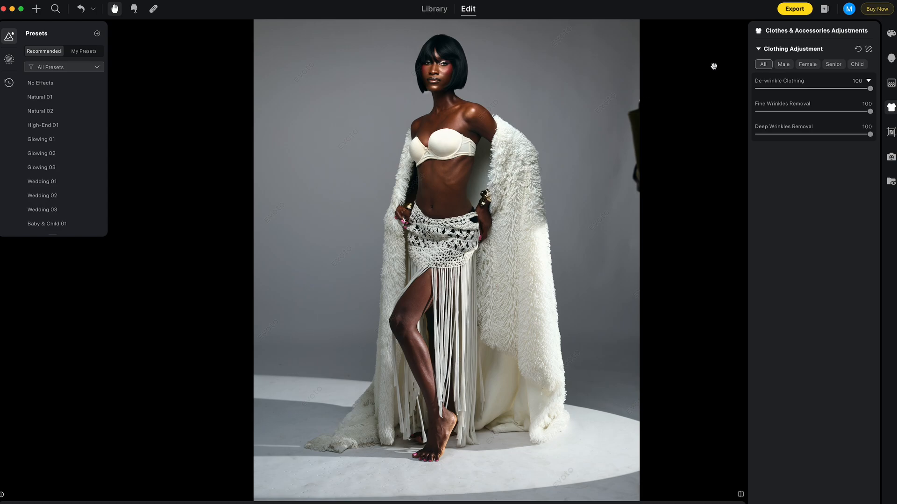
Step: Export the retouched photo to the Desktop with its original filename and format, and switch to Capture One
left_click(794, 9)
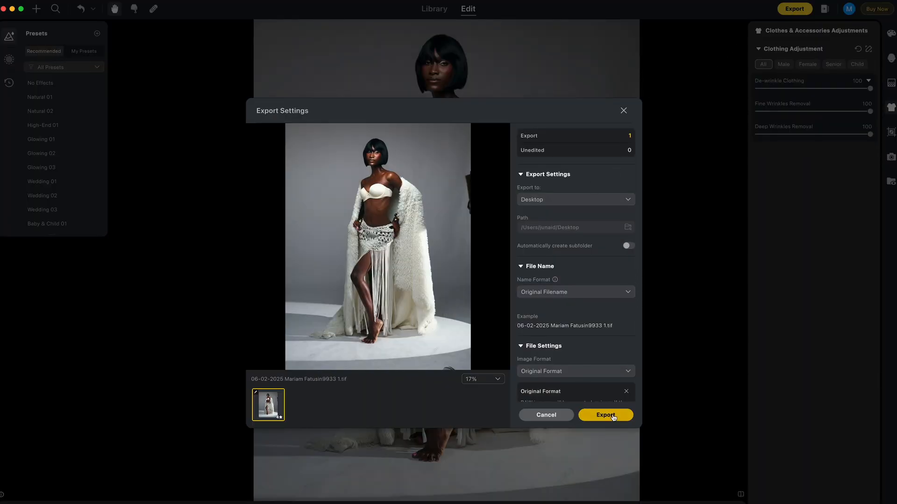
left_click(607, 415)
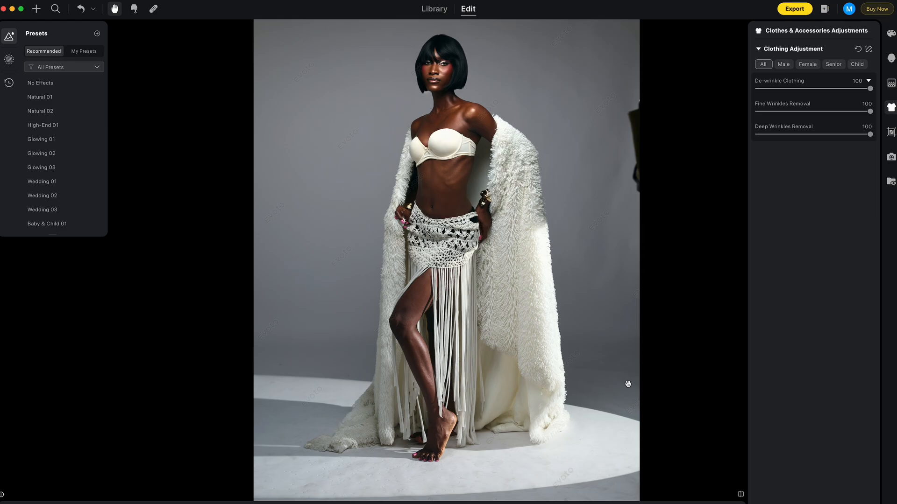
key("ctrl+Up")
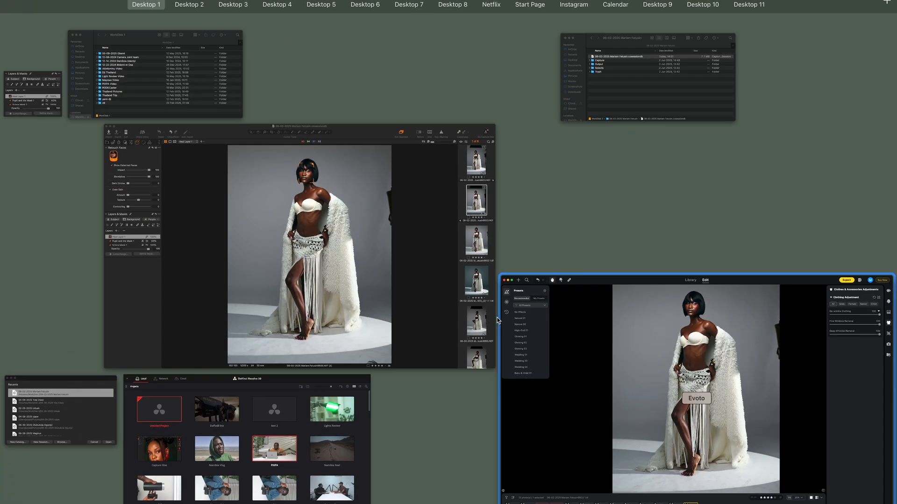
left_click(358, 232)
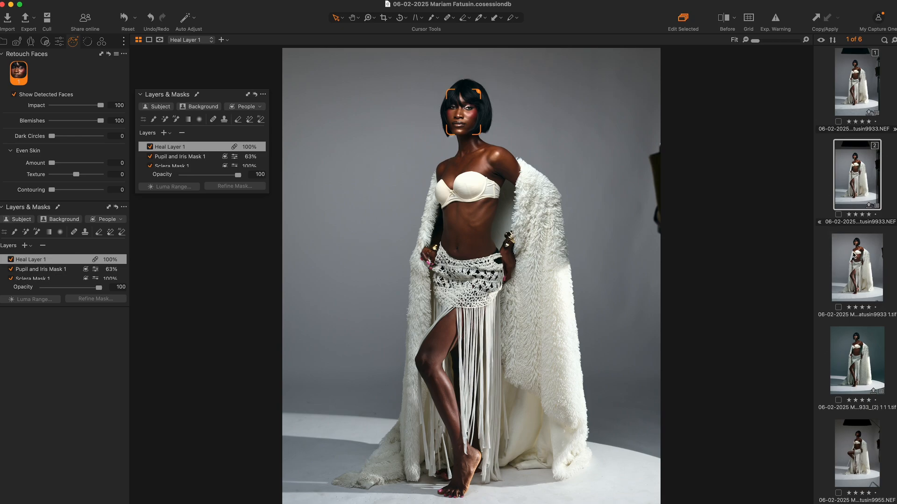
Step: Open the retouched TIFF from the four-star images and examine the model's face, hair and skin up close
scroll(850, 197, "down", 1)
left_click(855, 228)
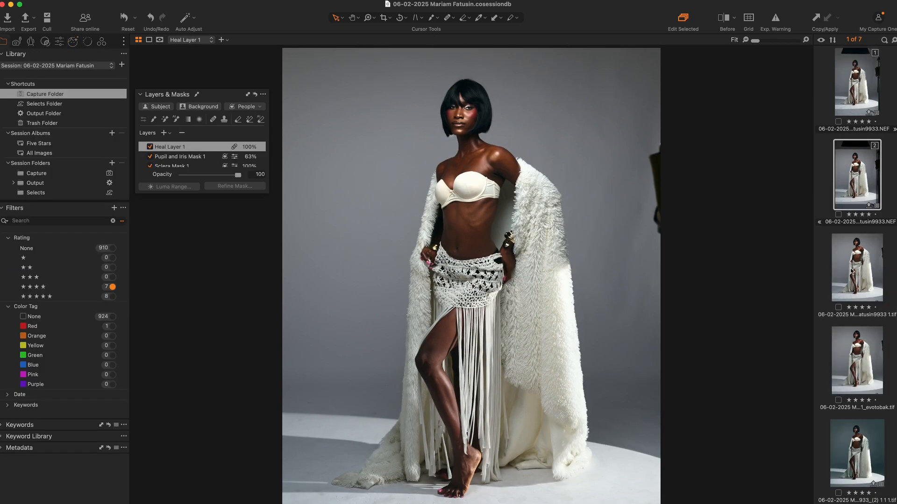
left_click(852, 271)
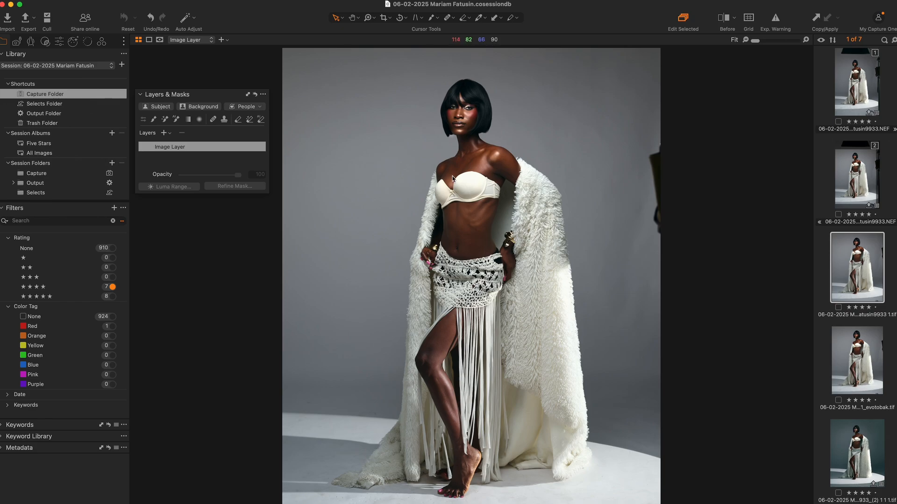
key("z")
left_click_drag(405, 60, 539, 299)
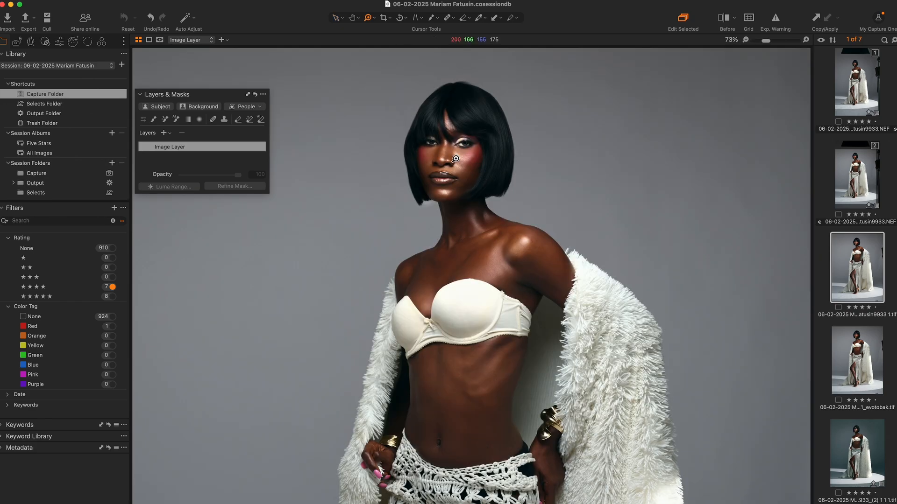
left_click_drag(465, 200, 475, 234)
left_click_drag(425, 113, 567, 338)
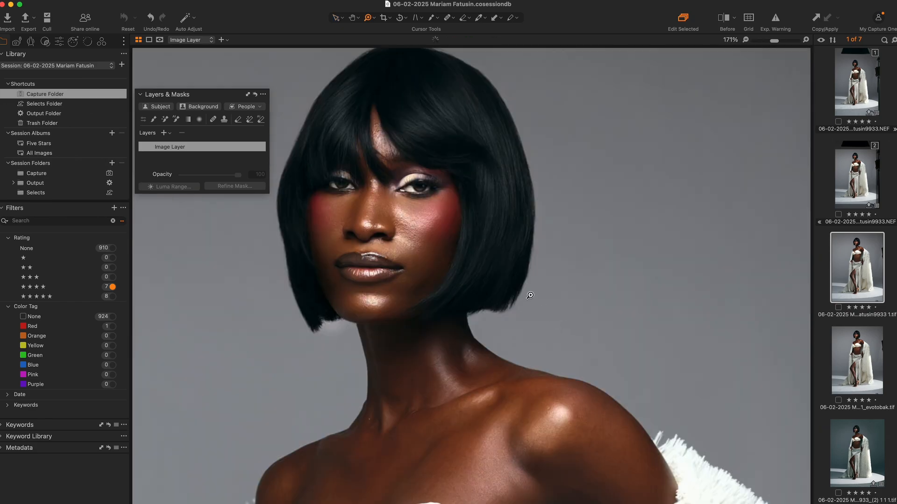
double_click(570, 219)
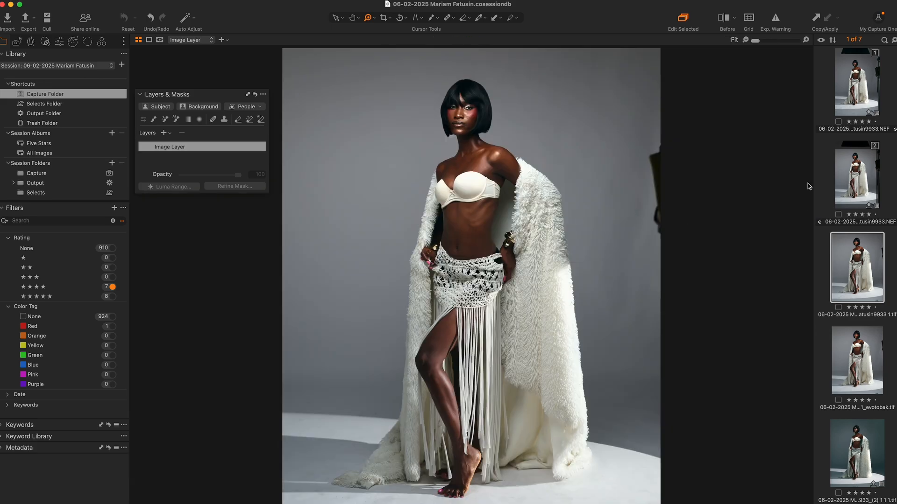
Step: Compare the second NEF variant with the retouched TIFF side by side at the face, and view the NEF variant alone
left_click(859, 174)
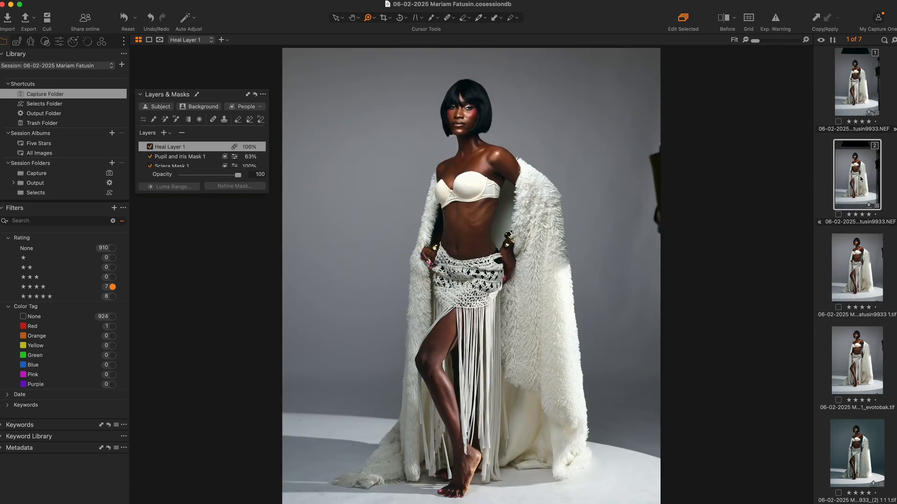
left_click(862, 269, "super")
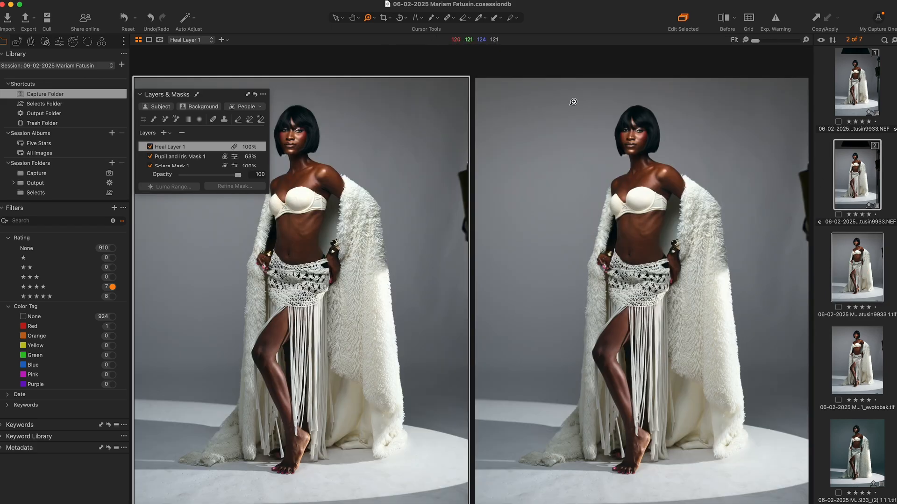
left_click_drag(578, 93, 686, 338)
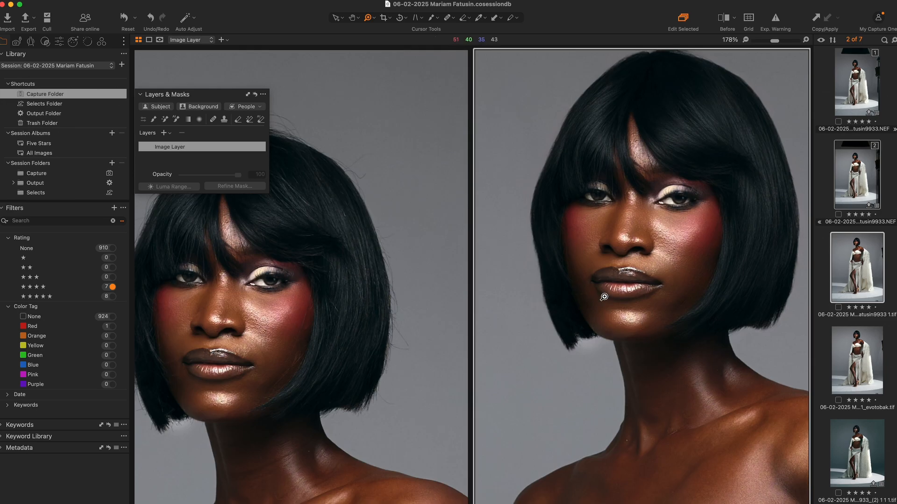
mouse_move(315, 307)
left_mouse_down()
mouse_move(340, 204)
mouse_move(345, 224)
left_mouse_up()
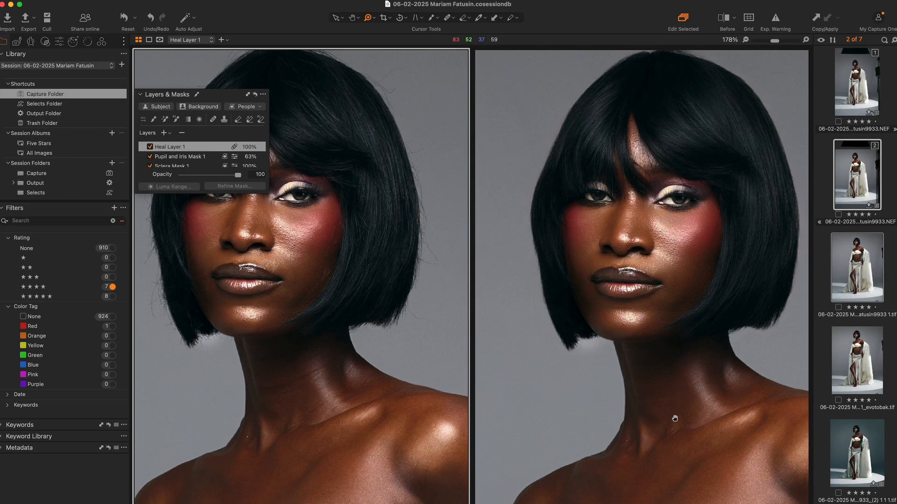
left_click(834, 180)
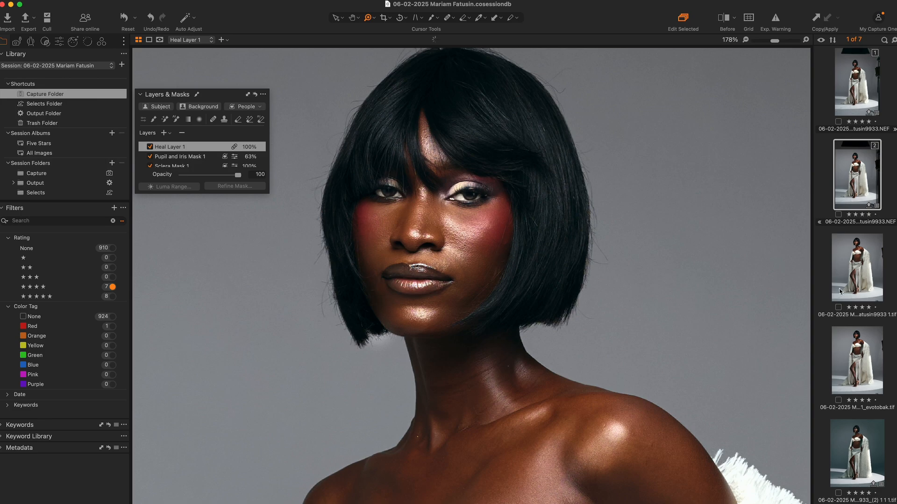
Step: View the retouched TIFF at full figure and send it to Adobe Photoshop 2025 as an uncompressed 16-bit Adobe RGB (1998) TIFF
left_click(854, 274)
double_click(678, 256)
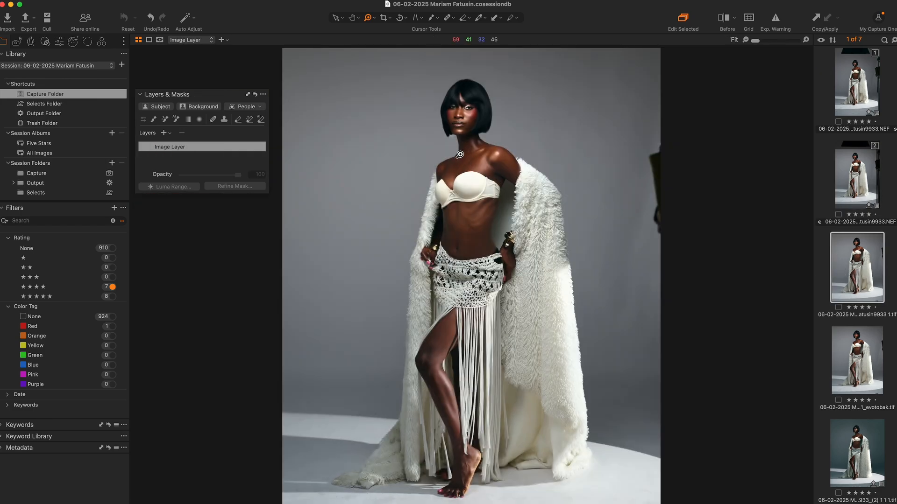
left_click(482, 108)
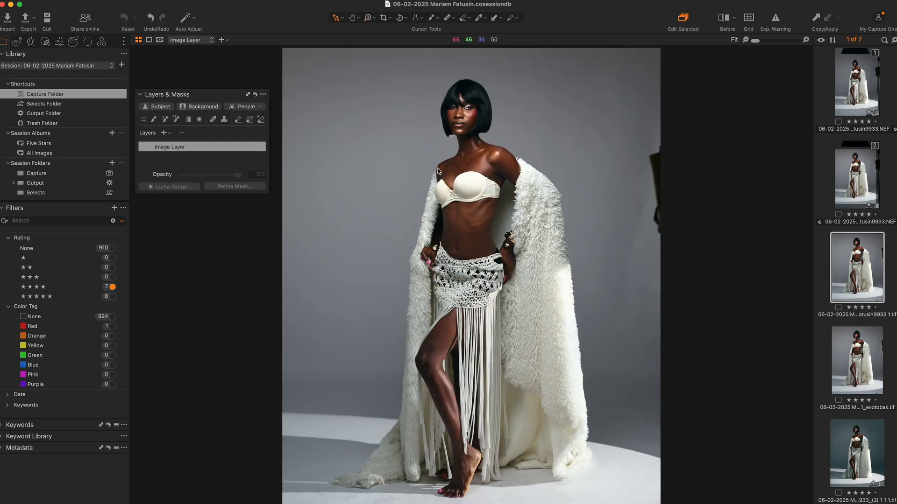
right_click(438, 170)
mouse_move(504, 256)
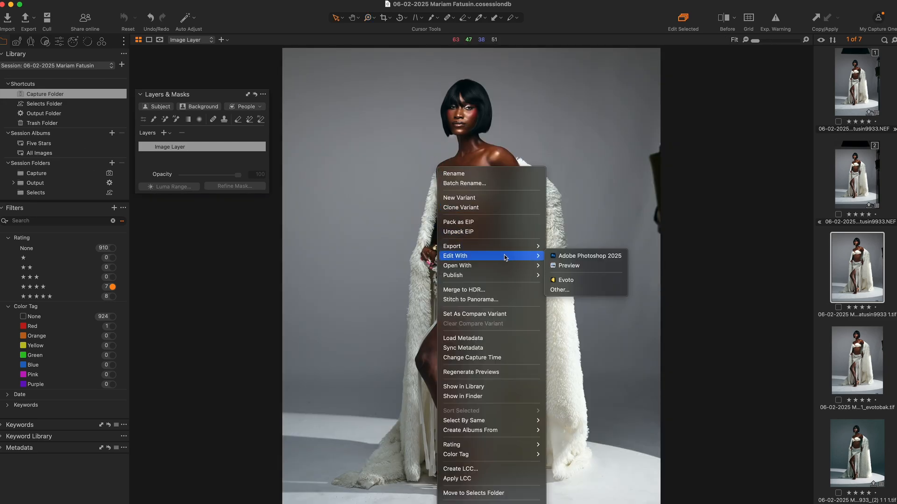
left_click(587, 256)
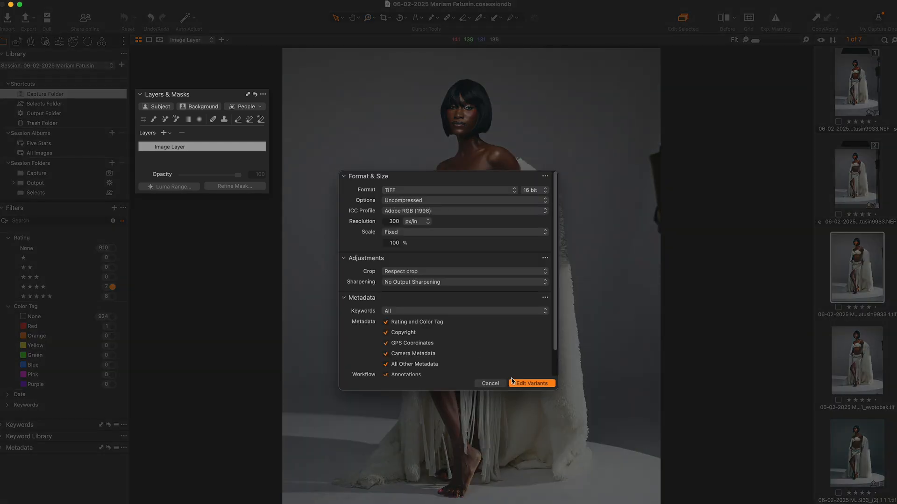
left_click(533, 384)
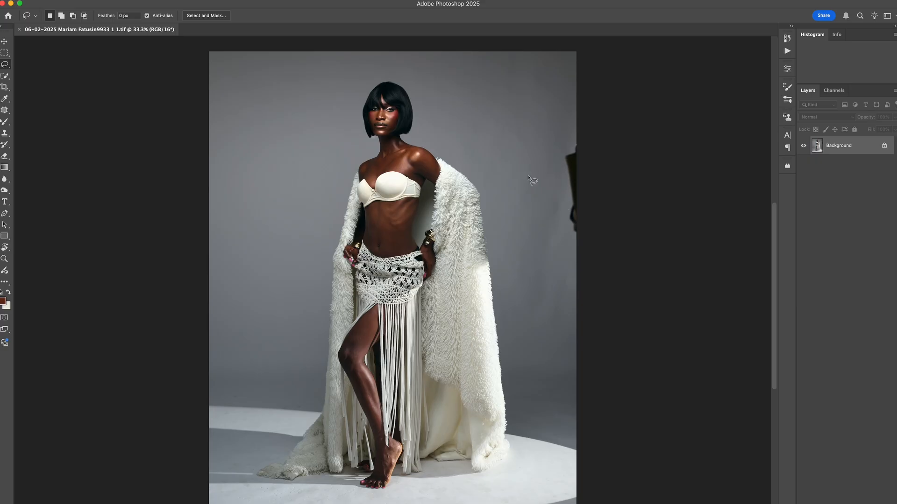
Step: Duplicate the Background layer and patch out the dark equipment at the photo's right edge with clean backdrop
key("super+j")
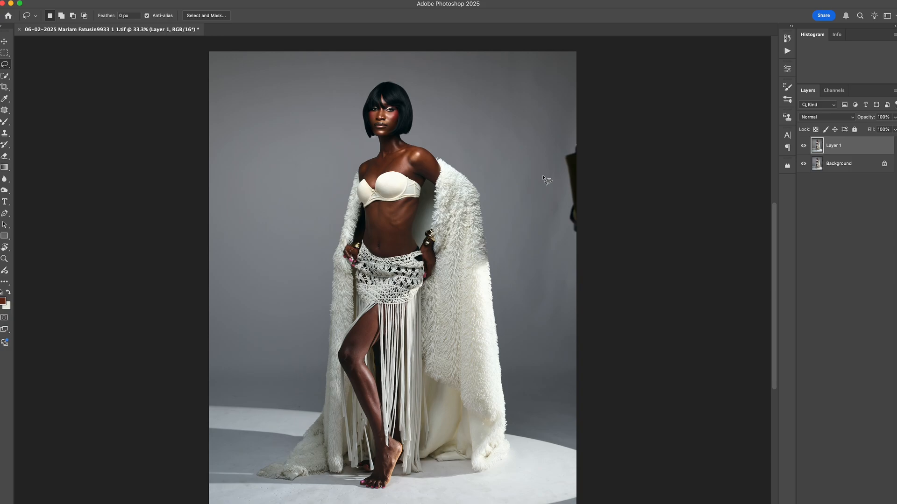
key("j")
mouse_move(562, 146)
left_mouse_down()
mouse_move(552, 251)
mouse_move(600, 268)
left_mouse_up()
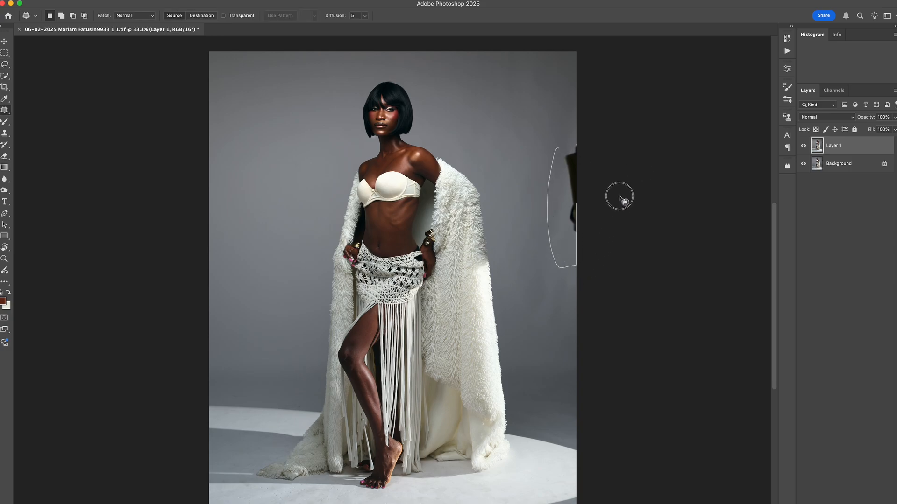
left_click_drag(567, 154, 518, 145)
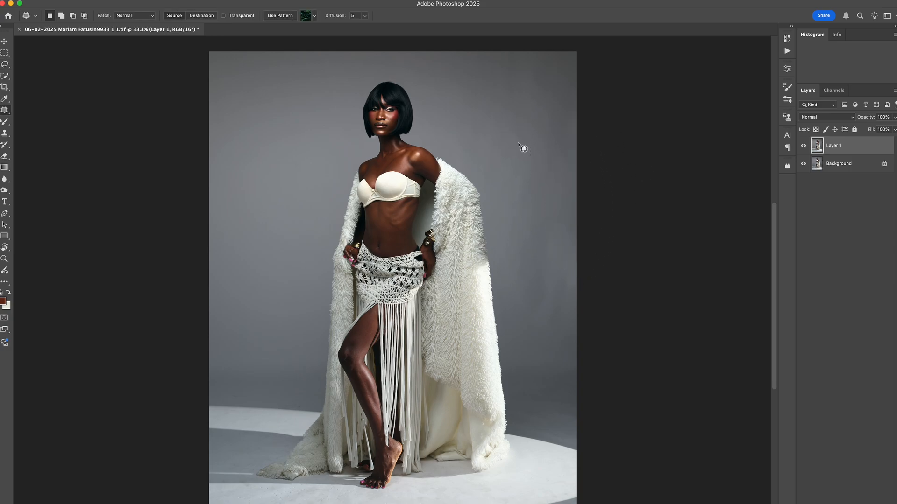
key("super+d")
Step: Patch out the dark shoe tip at the photo's bottom edge using clean floor texture
left_click_drag(445, 427, 424, 314)
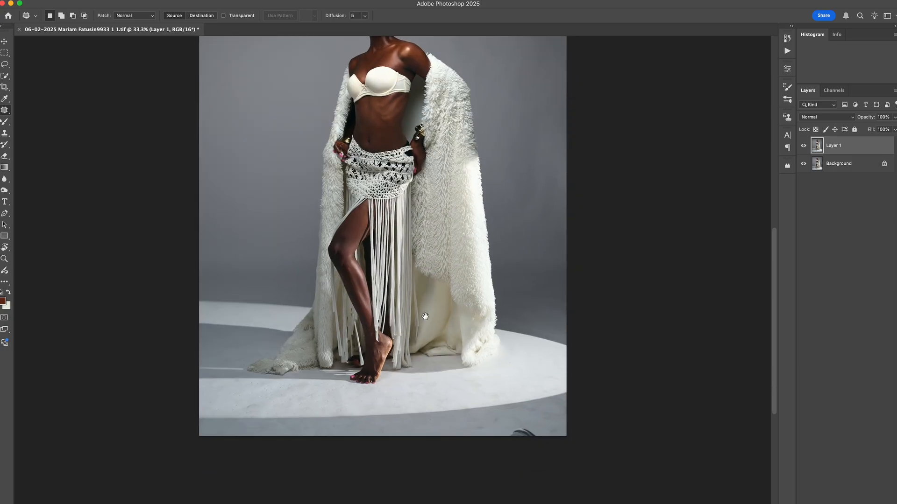
left_click_drag(503, 315, 541, 316)
left_click_drag(508, 335, 502, 244)
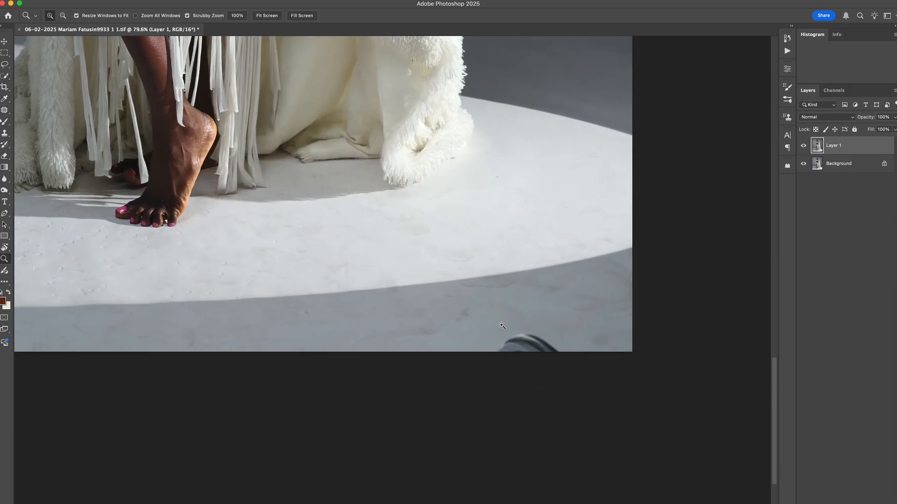
key("j")
mouse_move(529, 328)
left_mouse_down()
mouse_move(568, 377)
mouse_move(495, 378)
mouse_move(511, 330)
mouse_move(525, 325)
mouse_move(419, 336)
left_mouse_up()
key("super+d")
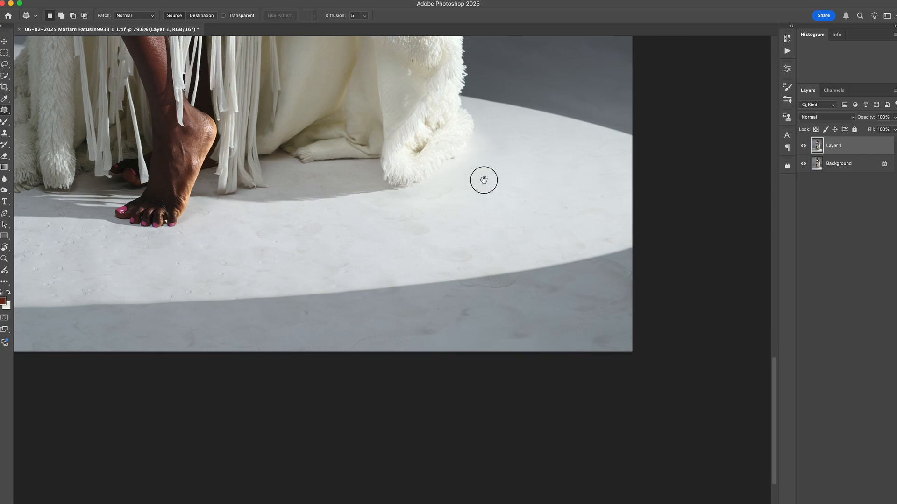
Step: Run the Create Check-Layer action and show its Invert, Black/White and Solarize layers
left_click_drag(484, 180, 537, 234)
left_click_drag(460, 126, 404, 221)
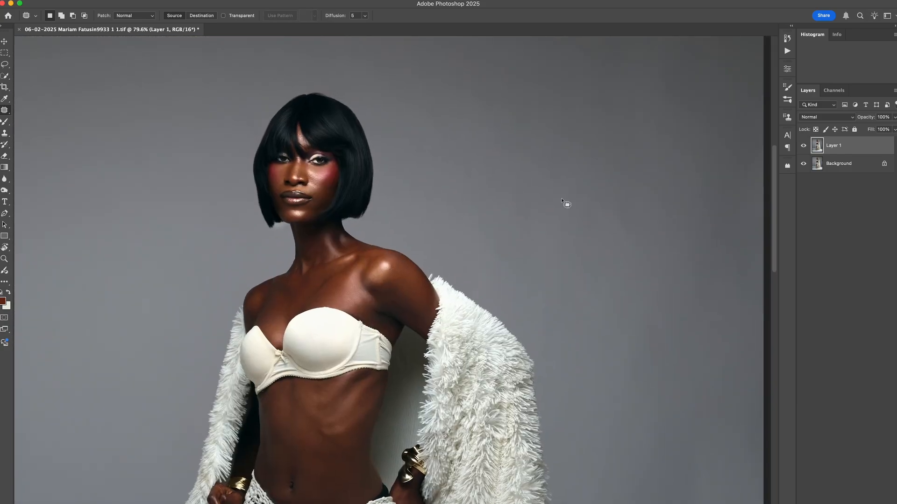
key("z")
left_click_drag(555, 171, 533, 169)
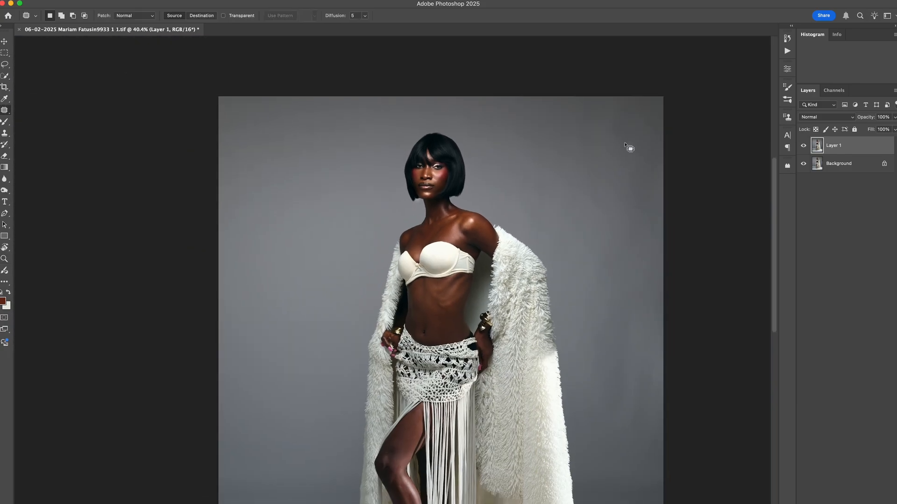
left_click(787, 52)
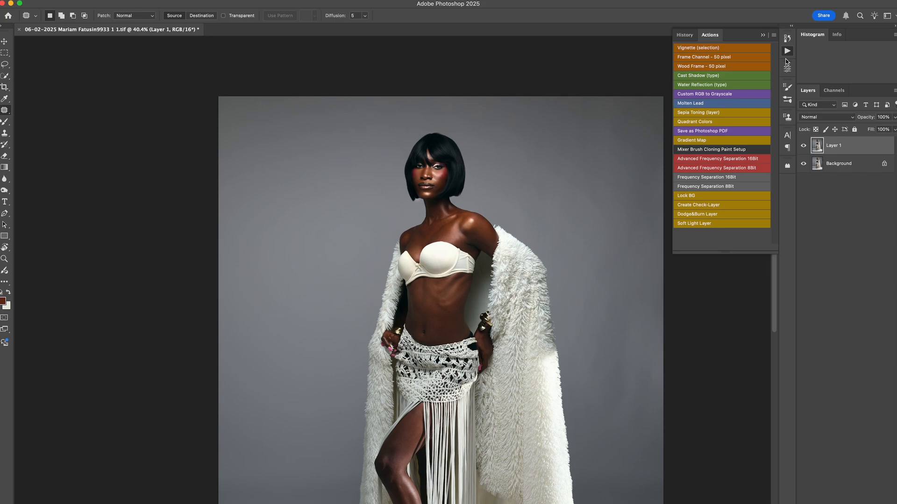
left_click(710, 207)
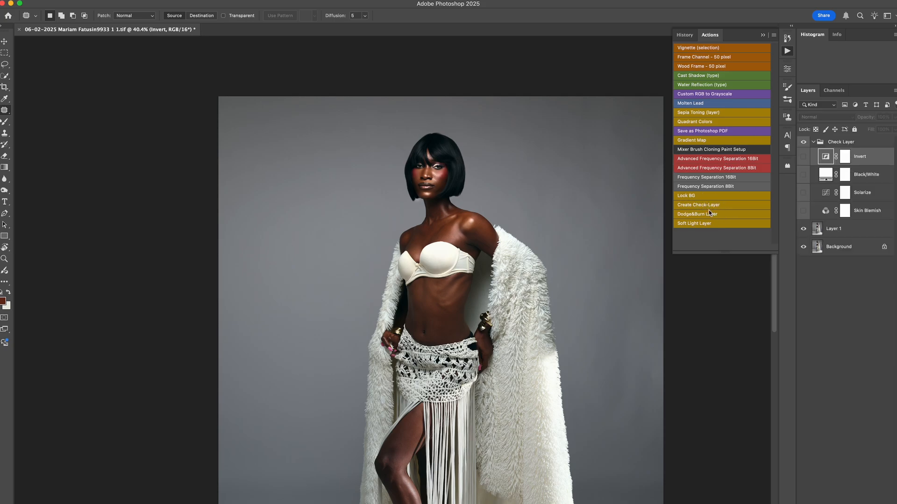
left_click_drag(804, 158, 804, 193)
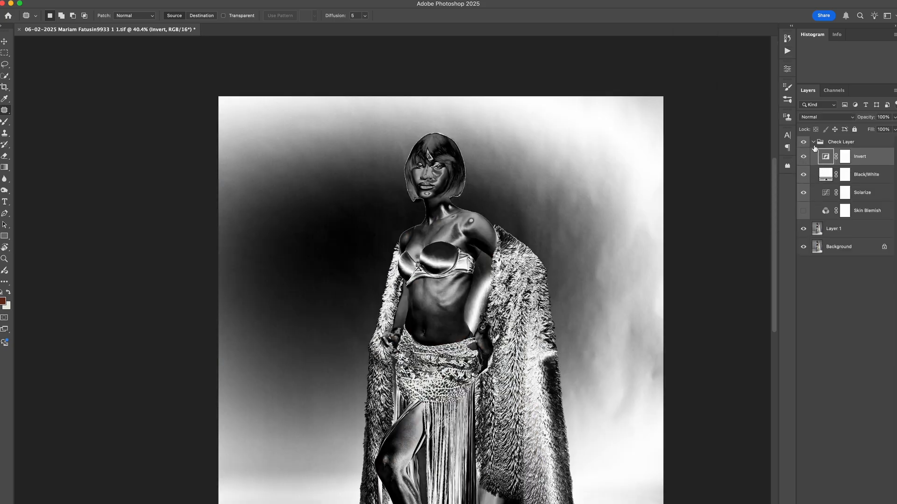
Step: Collapse the Check Layer group, compare the photo with it hidden and shown, and select Layer 1 with the check view on
left_click(814, 142)
left_click(804, 146)
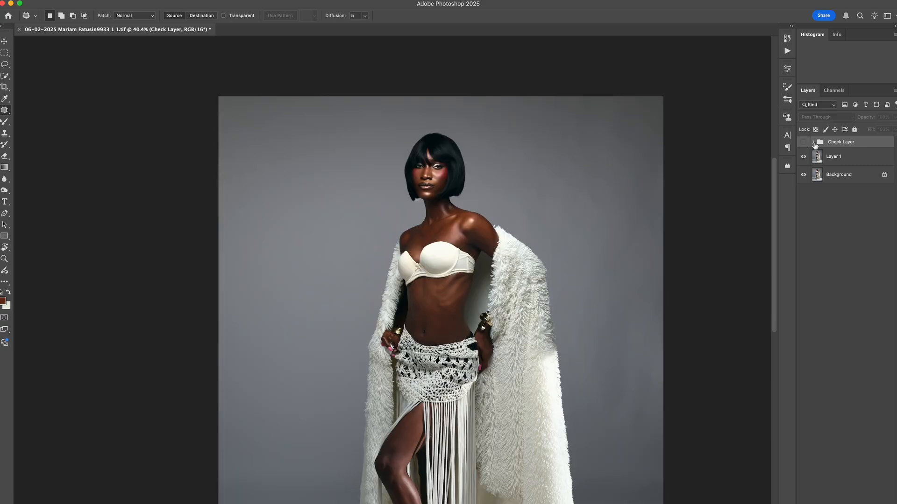
left_click(814, 142)
left_click(804, 143)
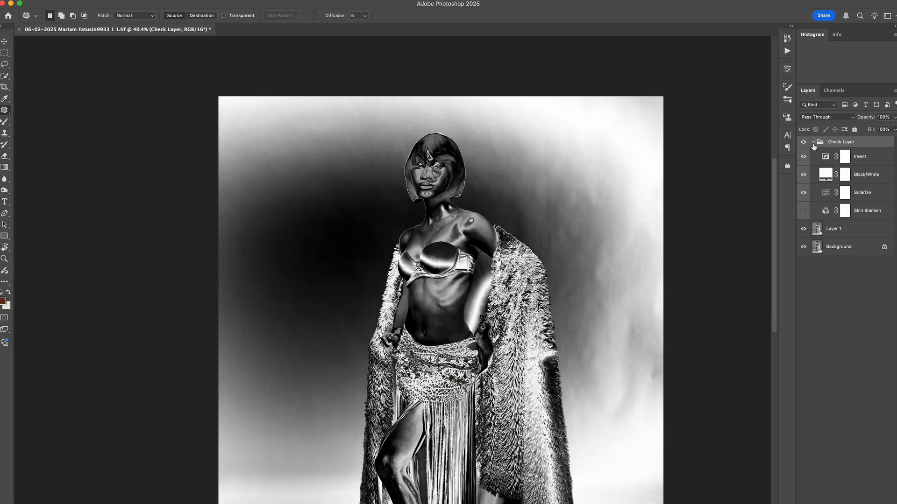
left_click(814, 142)
left_click(803, 142)
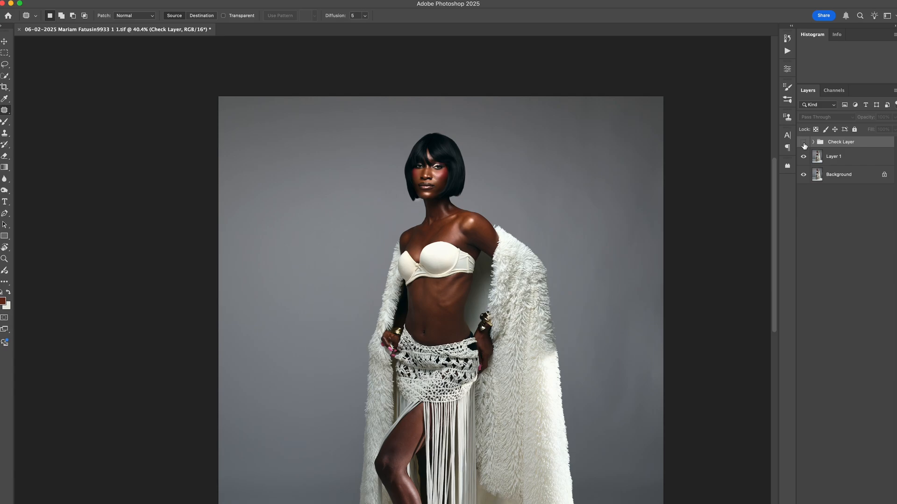
left_click(803, 143)
left_click(833, 159)
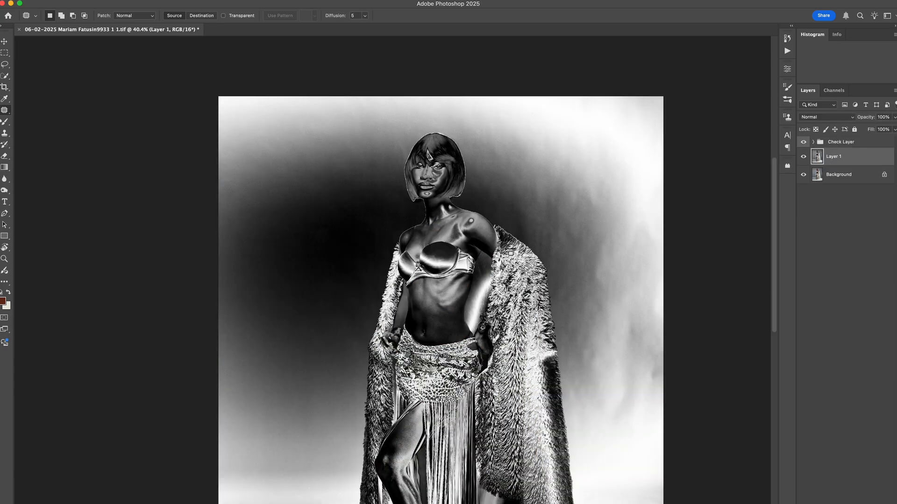
Step: Blend uneven tones in the upper backdrop around the model with an enlarged Mixer Brush on Layer 1
scroll(486, 298, "down", 5)
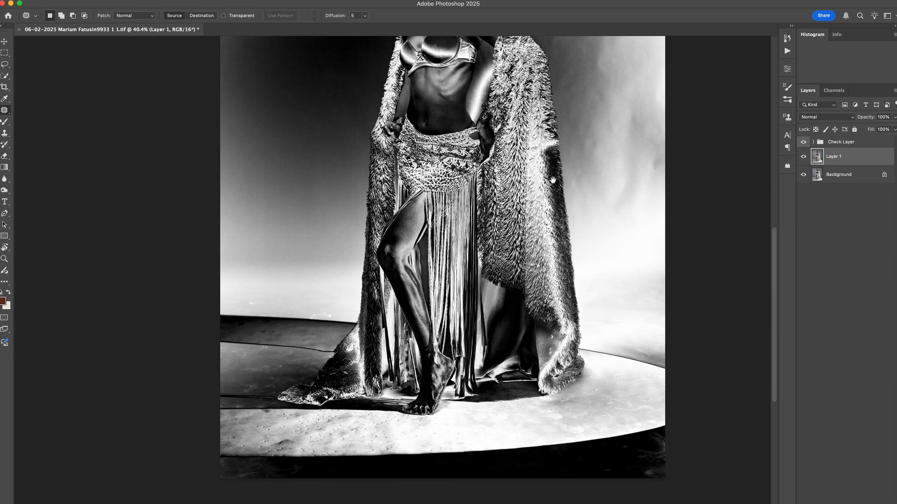
left_click_drag(553, 180, 466, 339)
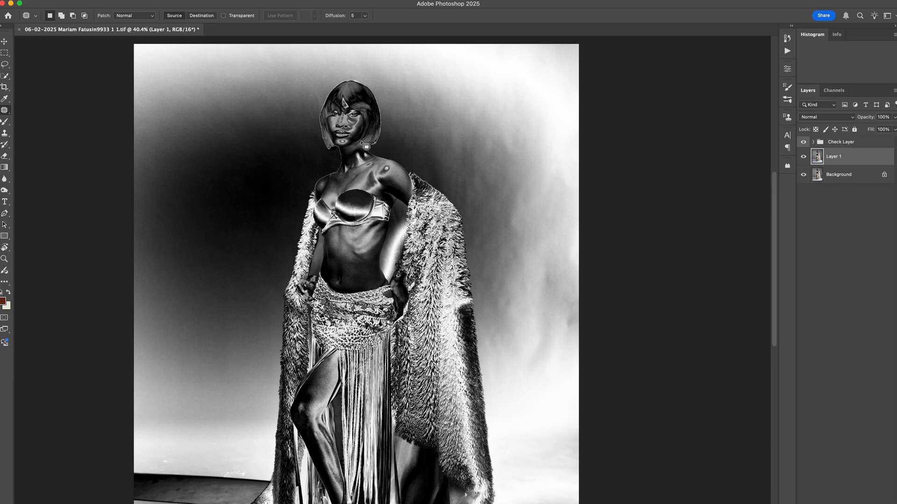
key("b")
right_click(5, 122)
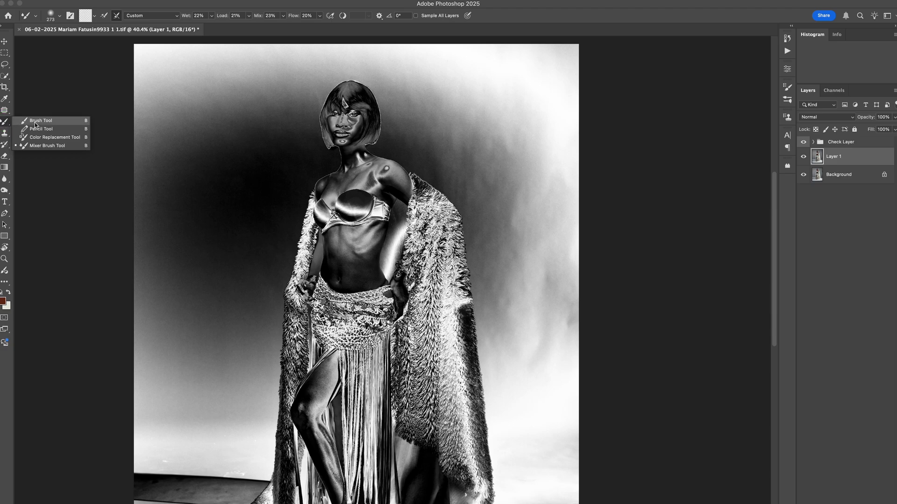
left_click(44, 146)
left_click_drag(257, 132, 276, 135)
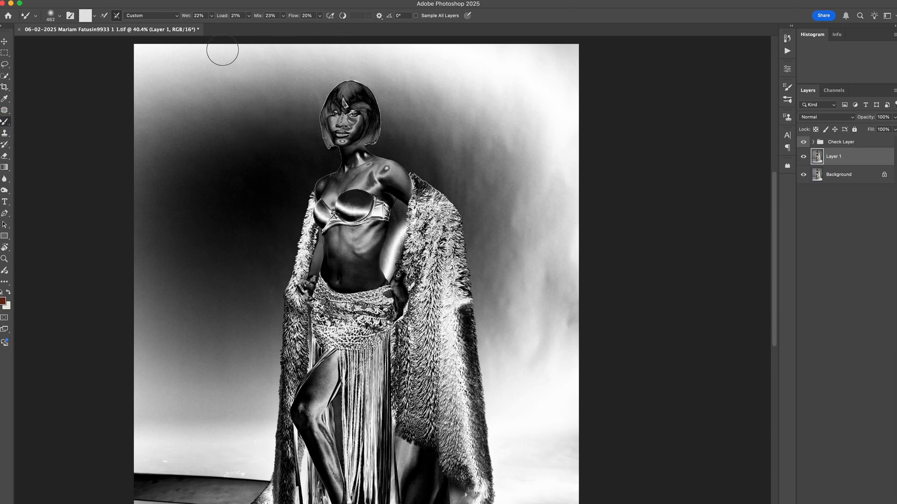
left_click_drag(467, 149, 472, 150)
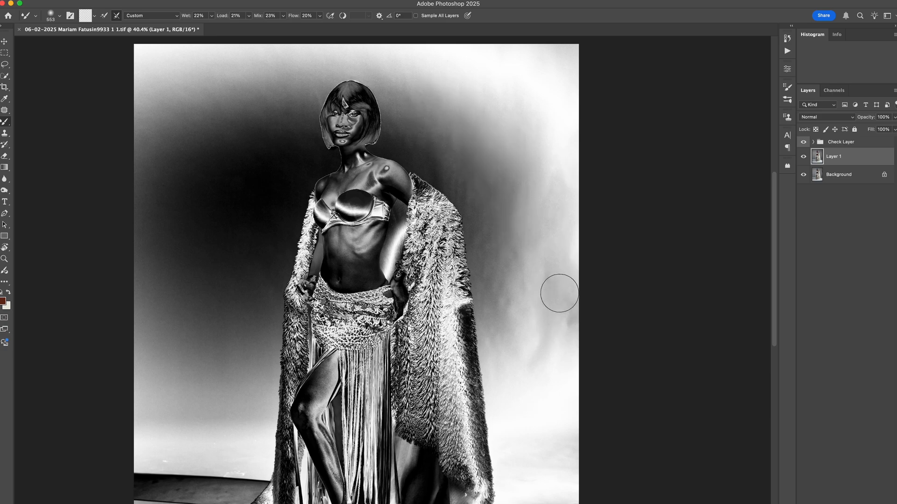
Step: Enlarge the Mixer Brush to 739 px and smooth the backdrop to the right of the coat, checking the tones in the check view
left_click(803, 142)
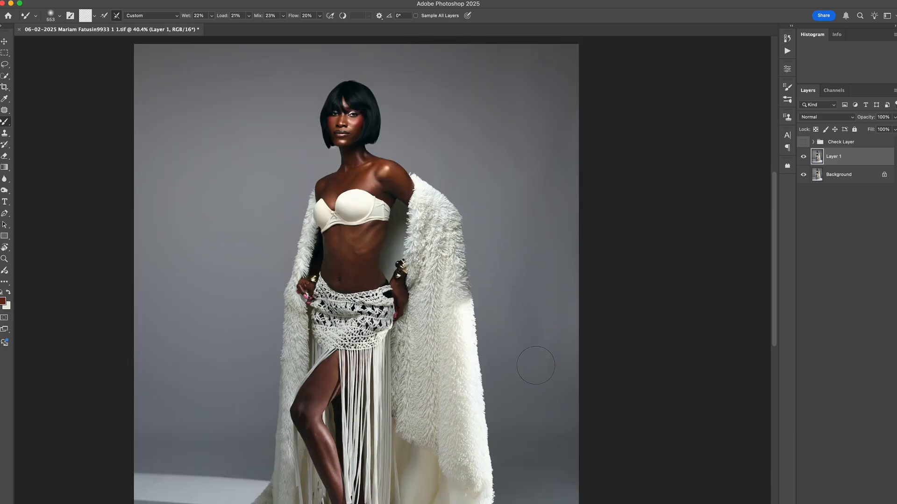
left_click_drag(526, 302, 538, 301)
mouse_move(487, 46)
left_mouse_down()
mouse_move(476, 50)
mouse_move(539, 65)
mouse_move(566, 400)
left_mouse_up()
scroll(237, 267, "down", 8)
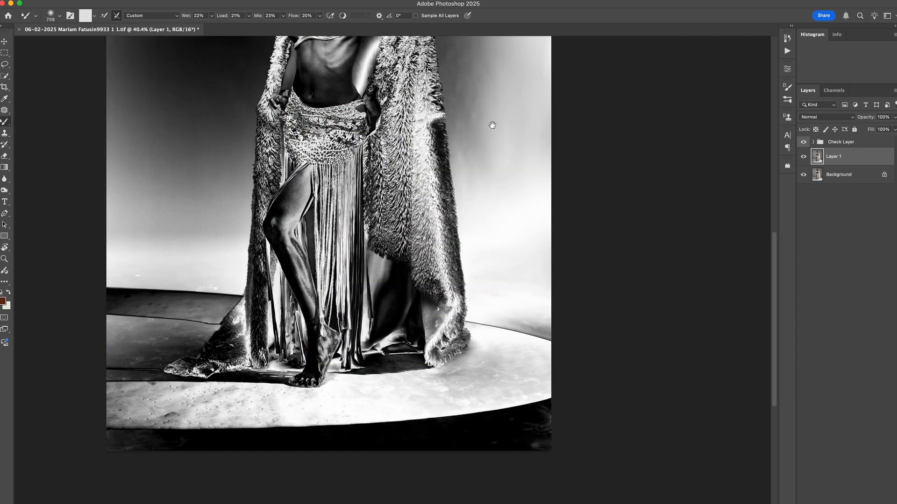
scroll(492, 125, "up", 7)
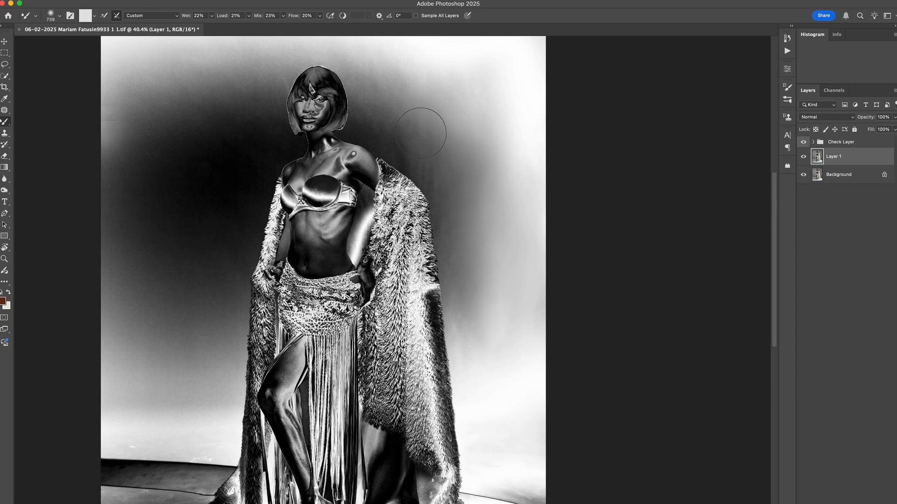
Step: Reduce the Mixer Brush to about 308 px and blend the lower backdrop between the coat and the photo's right edge
scroll(488, 388, "down", 7)
left_click_drag(488, 245, 464, 241)
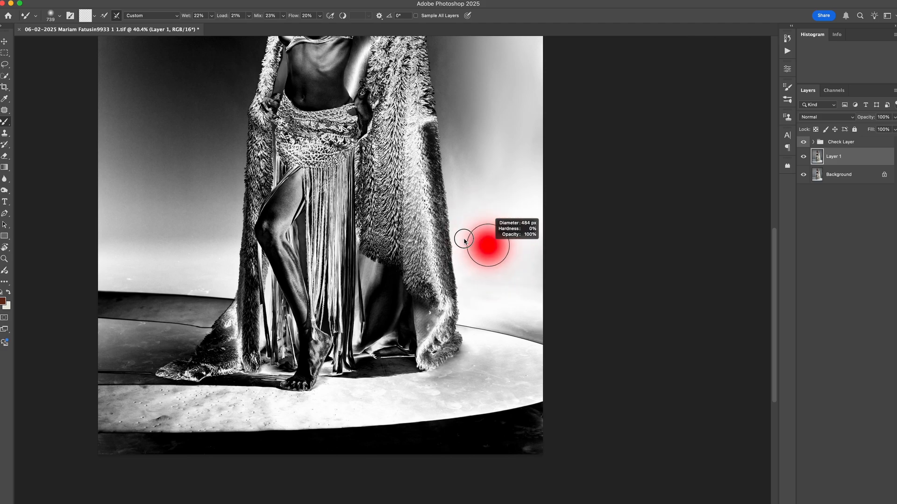
left_click_drag(506, 280, 490, 290)
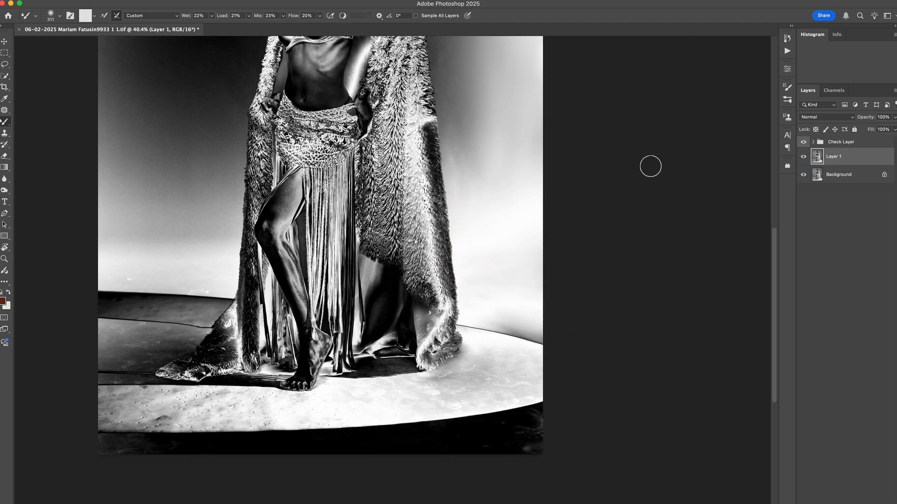
left_click_drag(476, 237, 475, 265)
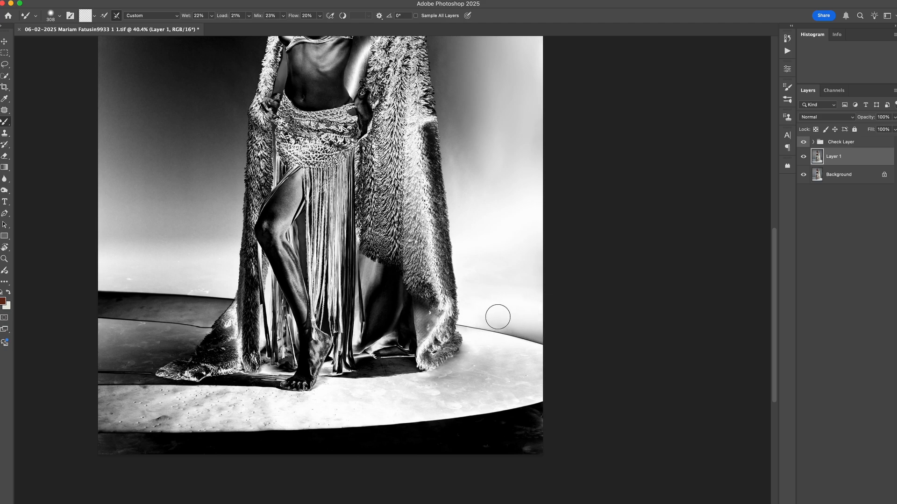
Step: Hide the Check Layer group and smooth the stains on the shaded floor in the photo's lower-right corner
left_click(802, 142)
scroll(489, 276, "down", 5)
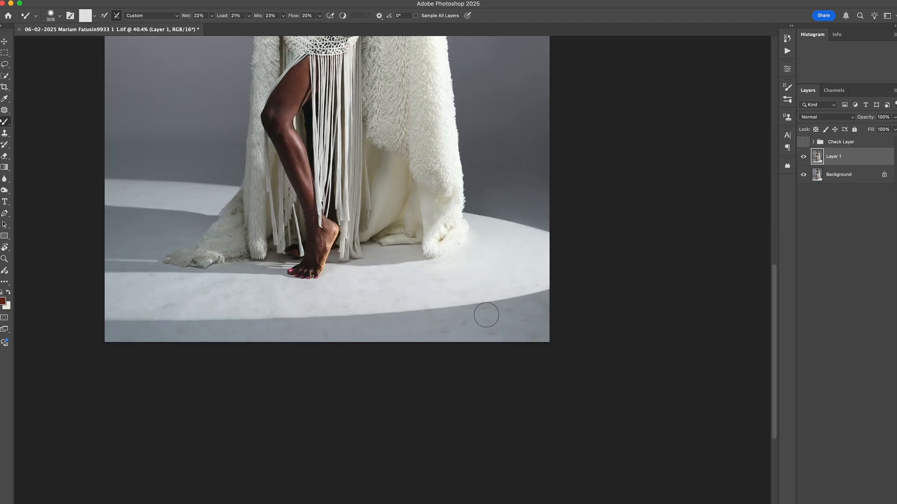
key("z")
left_click_drag(524, 316, 551, 315)
key("b")
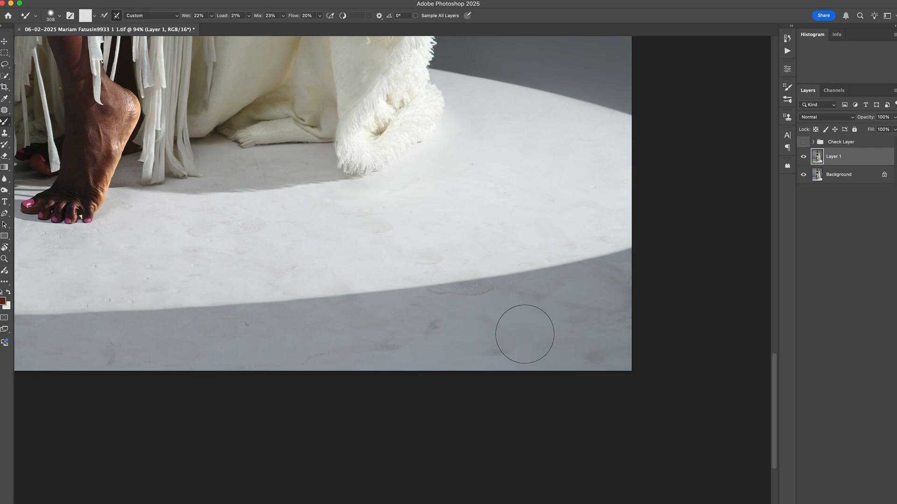
mouse_move(395, 344)
left_mouse_down()
mouse_move(612, 327)
mouse_move(525, 368)
mouse_move(572, 344)
mouse_move(532, 321)
mouse_move(608, 285)
left_mouse_up()
Step: Smooth the stains along the shaded floor strip at the photo's lower edge, enlarging the Mixer Brush to 164 px
left_click_drag(567, 308, 539, 306, "ctrl+alt")
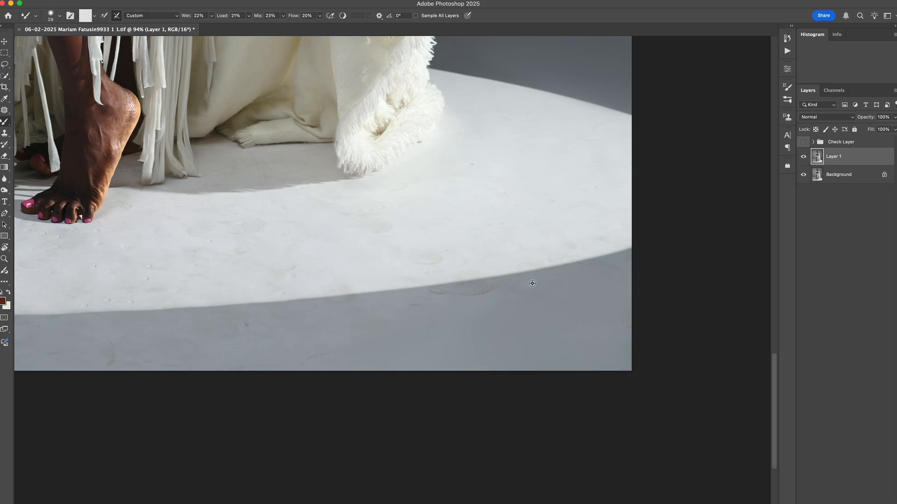
left_click_drag(462, 292, 478, 292, "ctrl+alt")
mouse_move(392, 322)
left_mouse_down()
mouse_move(647, 272)
mouse_move(184, 288)
left_mouse_up()
left_click_drag(302, 306, 434, 301)
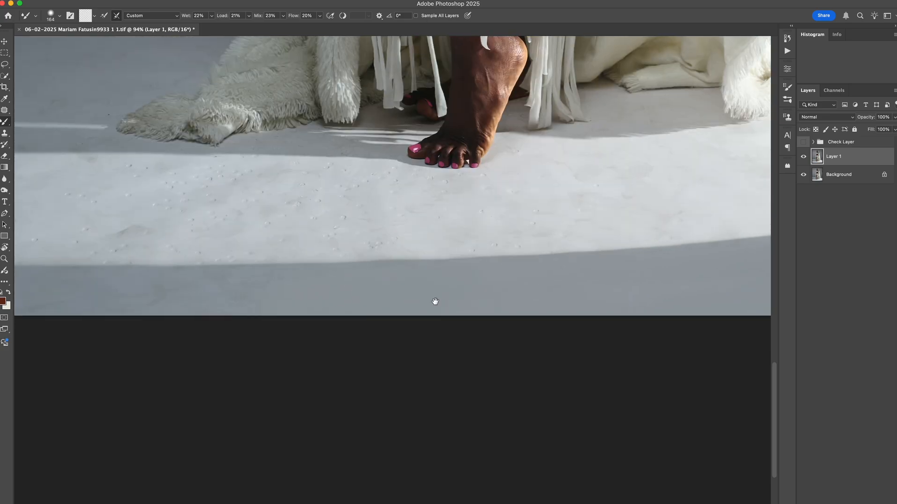
Step: Smooth the marks across the sunlit floor in front of the model's foot, enlarging the Mixer Brush to 234 px
left_click_drag(368, 250, 209, 286)
left_click_drag(435, 248, 208, 288)
left_click_drag(402, 214, 416, 213, "ctrl+alt")
mouse_move(556, 223)
left_mouse_down()
mouse_move(554, 250)
mouse_move(242, 292)
mouse_move(349, 251)
left_mouse_up()
left_click_drag(188, 282, 471, 264)
left_click_drag(296, 286, 476, 276)
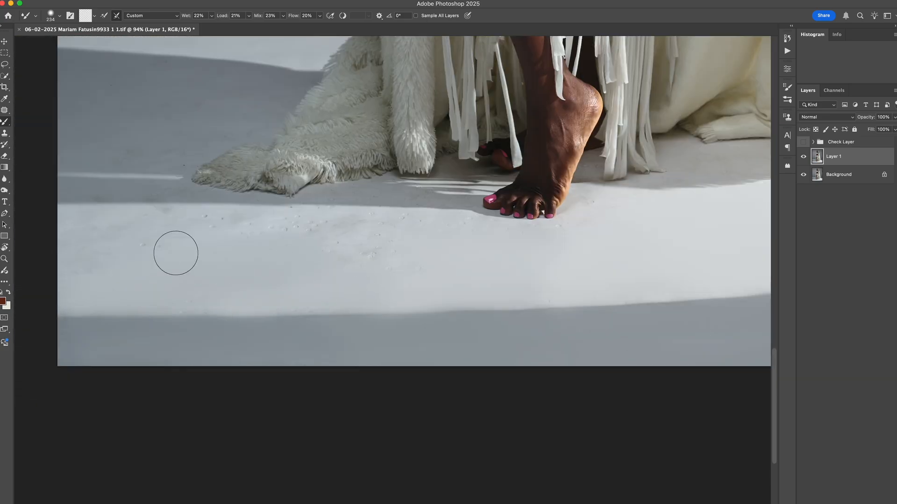
mouse_move(176, 252)
left_mouse_down()
mouse_move(225, 221)
mouse_move(353, 220)
mouse_move(265, 275)
mouse_move(226, 321)
left_mouse_up()
Step: Reduce the Mixer Brush to 103 px, then 78 px, and blend the floor tones close around the foot and dress fringe
left_click_drag(378, 208, 354, 208, "ctrl+alt")
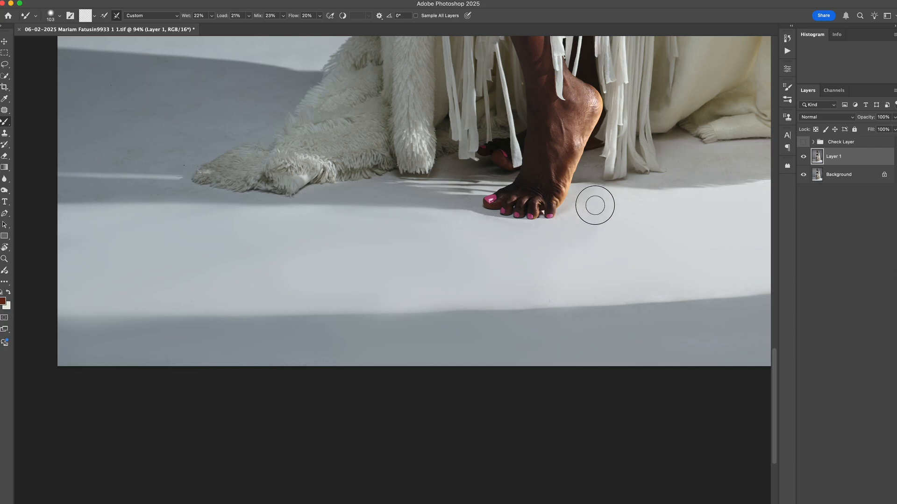
left_click_drag(585, 158, 505, 215)
mouse_move(504, 271)
left_mouse_down("super")
mouse_move(555, 240)
mouse_move(533, 240)
left_mouse_up("super")
left_click_drag(492, 210, 501, 211, "ctrl+alt")
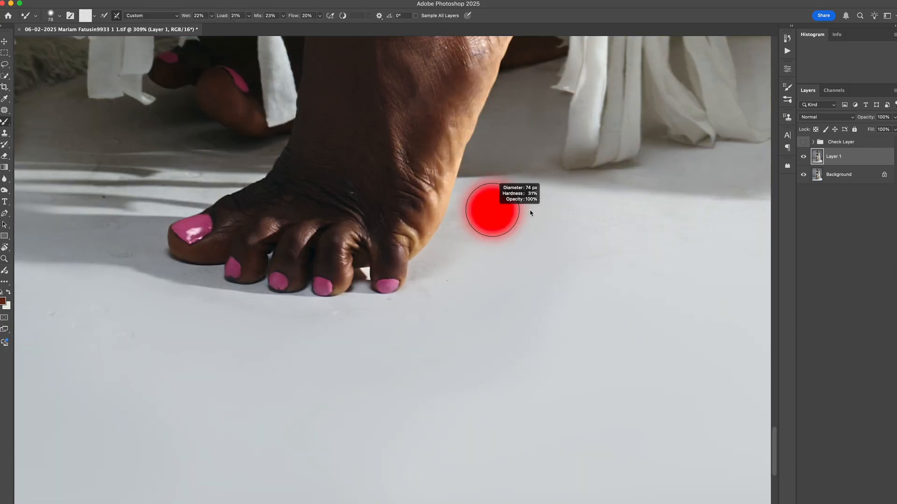
left_click_drag(676, 240, 331, 348)
left_click_drag(478, 180, 533, 178)
left_click_drag(640, 178, 306, 189)
Step: Set the Mixer Brush to 112 px and smooth the shaded floor and shadow edge beside the coat's trailing hem
left_click_drag(408, 210, 355, 210, "super")
mouse_move(269, 266)
left_mouse_down("super")
mouse_move(304, 266)
mouse_move(554, 333)
left_mouse_up("super")
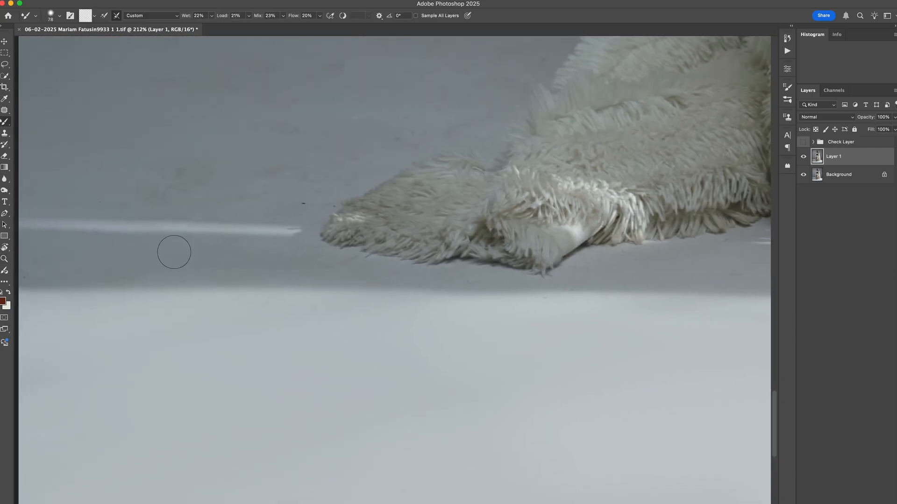
left_click_drag(420, 262, 465, 261, "ctrl+alt")
left_click_drag(234, 128, 450, 262)
left_click_drag(539, 293, 264, 283)
left_click_drag(423, 233, 357, 233, "super")
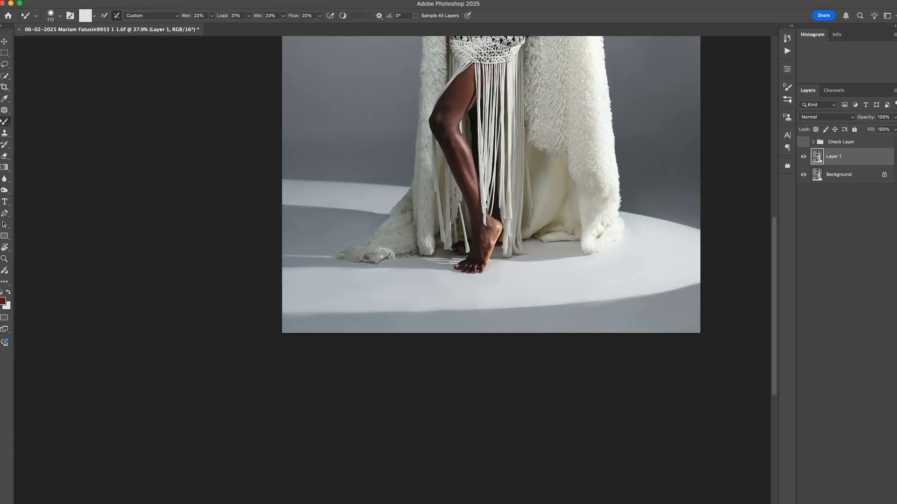
Step: Inspect the floor and backdrop across the whole photo, comparing them with and without Layer 1
left_click_drag(675, 184, 606, 421)
left_click_drag(414, 165, 494, 165, "super")
left_click_drag(488, 290, 468, 166)
left_click_drag(565, 186, 504, 185, "super")
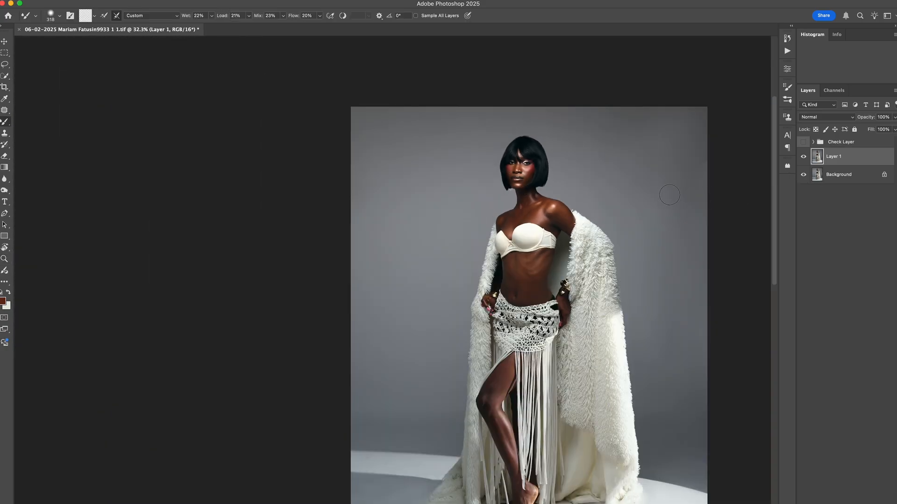
left_click_drag(660, 199, 710, 201, "ctrl+alt")
left_click(803, 159)
left_click(803, 160)
left_click(803, 159)
left_click_drag(576, 205, 411, 147)
Step: Delete the Check Layer group and merge Layer 1 into the Background
left_click(856, 144)
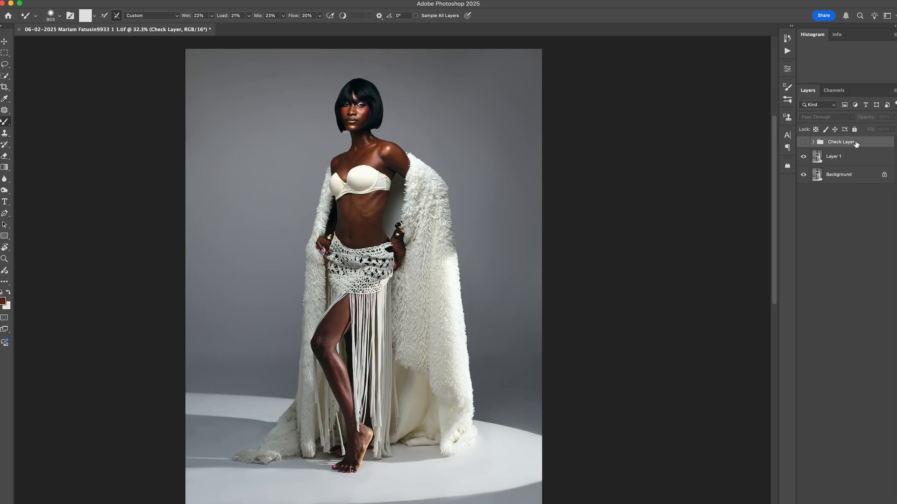
key("Delete")
key("ctrl+e")
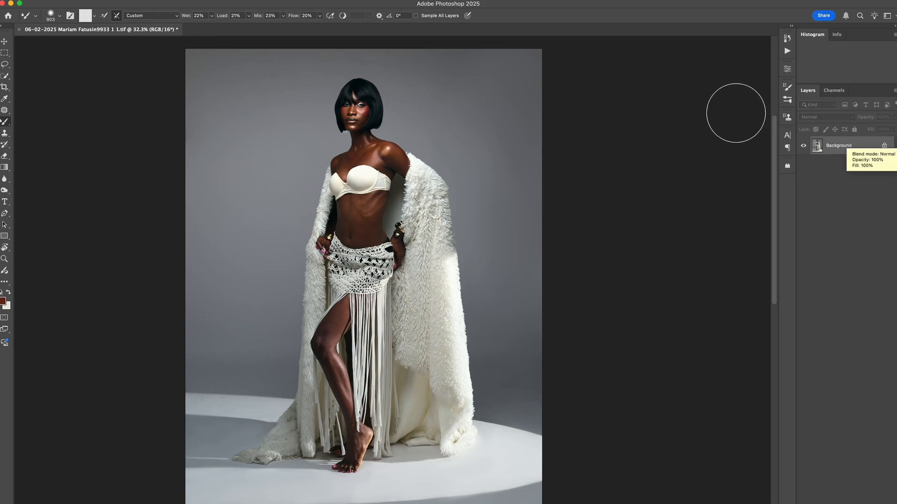
Step: Run the Frequency Separation 8Bit action and adjust its Gaussian Blur radius for the low-frequency layer
left_click(787, 51)
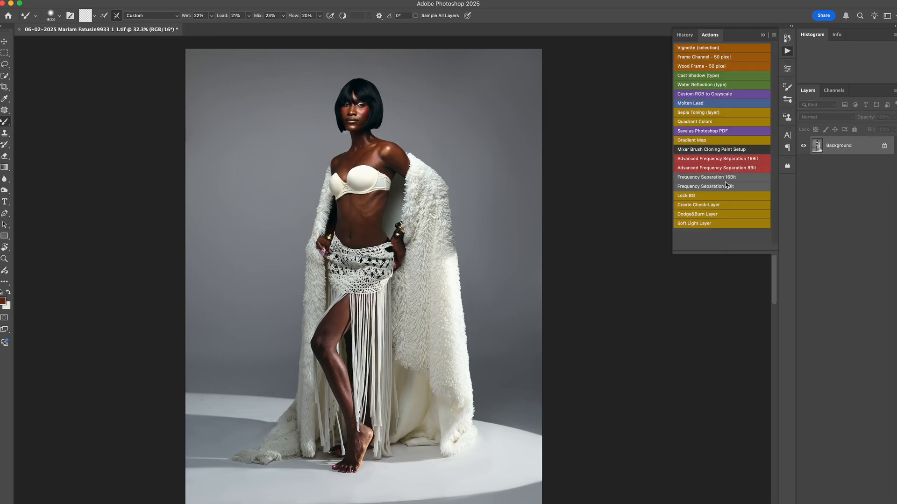
left_click(712, 186)
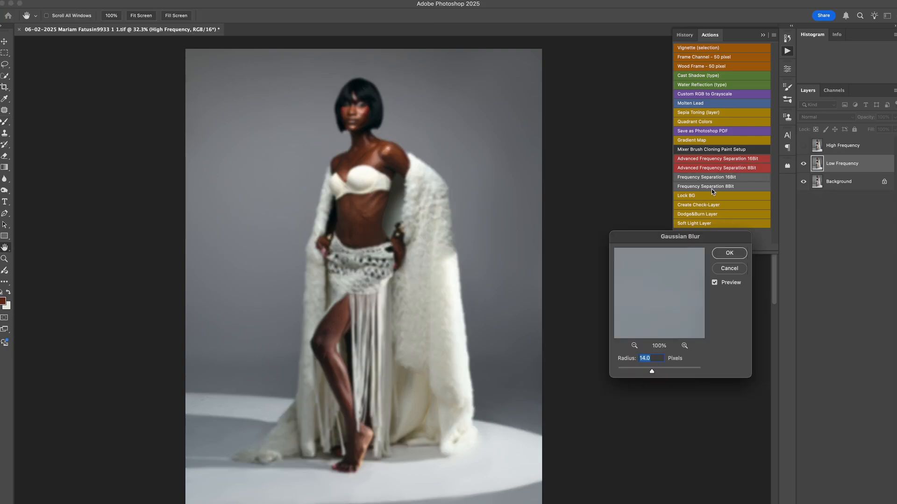
left_click_drag(632, 370, 633, 370)
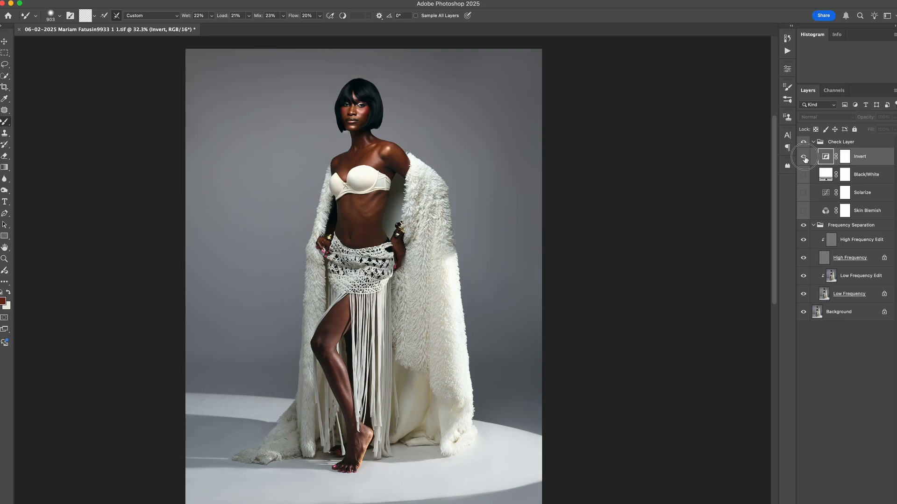
Step: Enable the Solarize layer in the Check Layer group, then collapse and hide the group
left_click(804, 189)
left_click(813, 142)
left_click(803, 142)
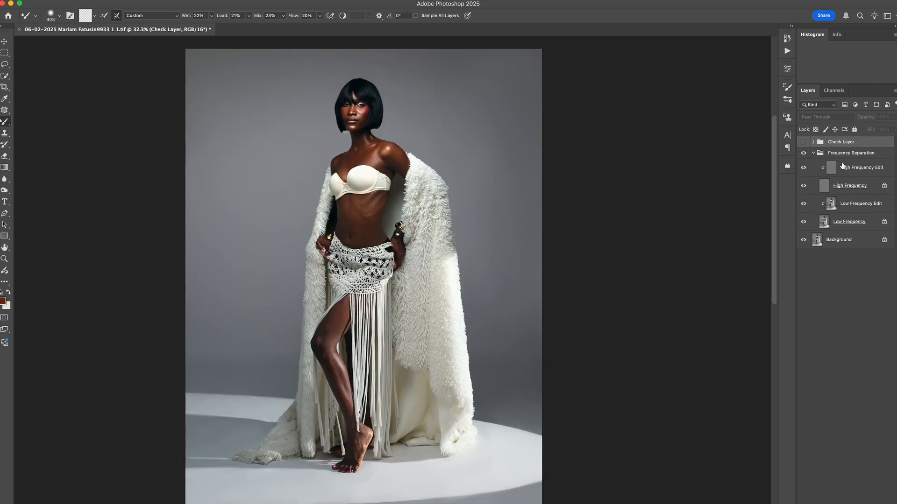
Step: Clean the small specks on the neck and chest on High Frequency Edit with a 16 px Clone Stamp at 100% opacity
left_click(843, 167)
key("z")
left_click_drag(355, 114, 430, 174)
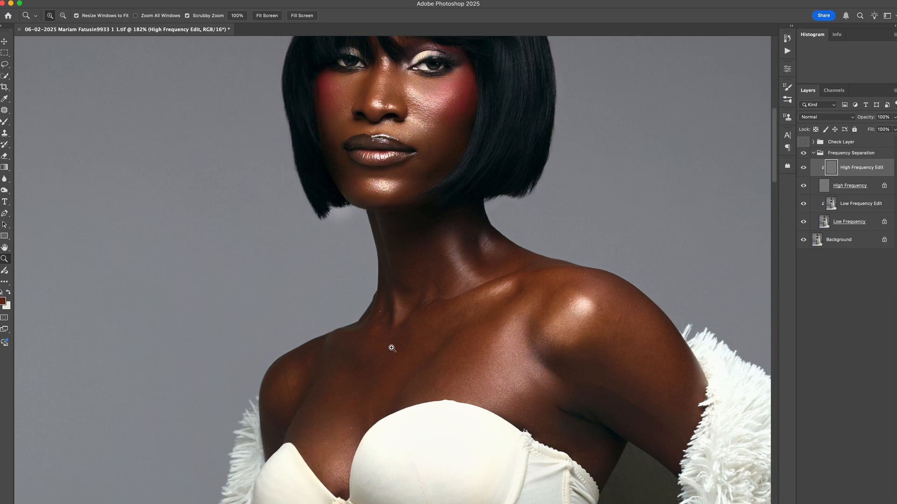
left_click_drag(391, 348, 413, 348)
key("s")
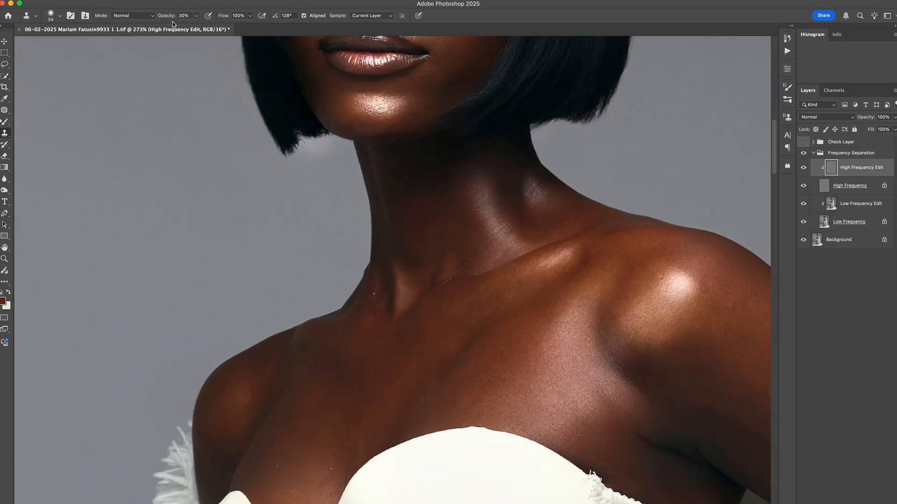
left_click_drag(168, 18, 316, 28)
left_click_drag(398, 210, 376, 210)
left_click_drag(447, 234, 459, 275)
scroll(374, 292, "down", 6)
scroll(530, 234, "down", 10)
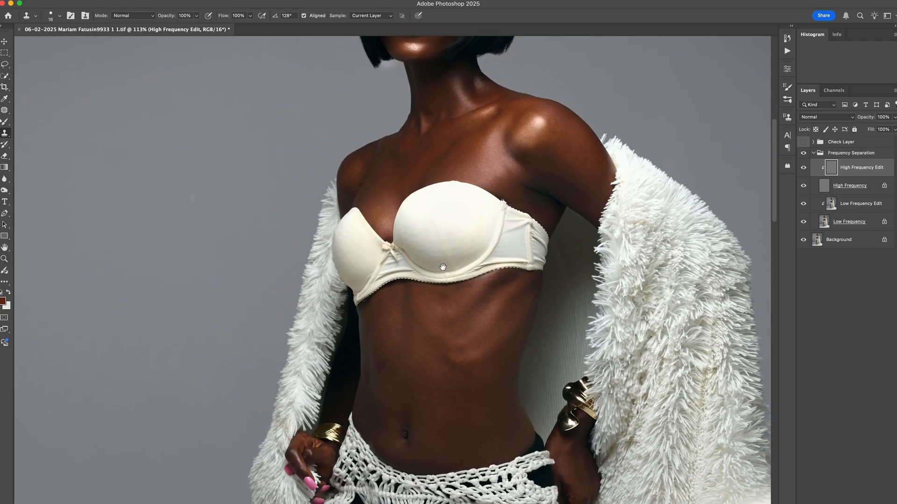
Step: Blend the highlight tones on the model's cheek on Low Frequency Edit with a 62 px Mixer Brush
key("z")
left_click_drag(486, 234, 462, 296)
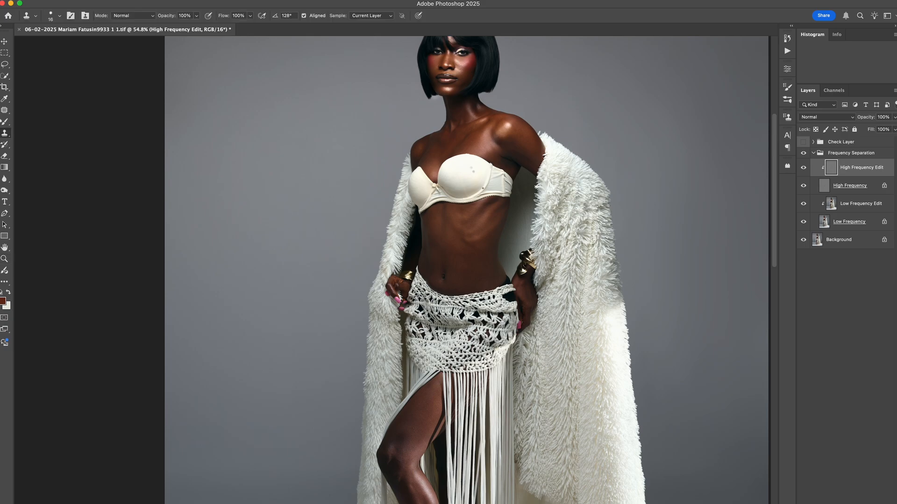
scroll(462, 121, "up", 8)
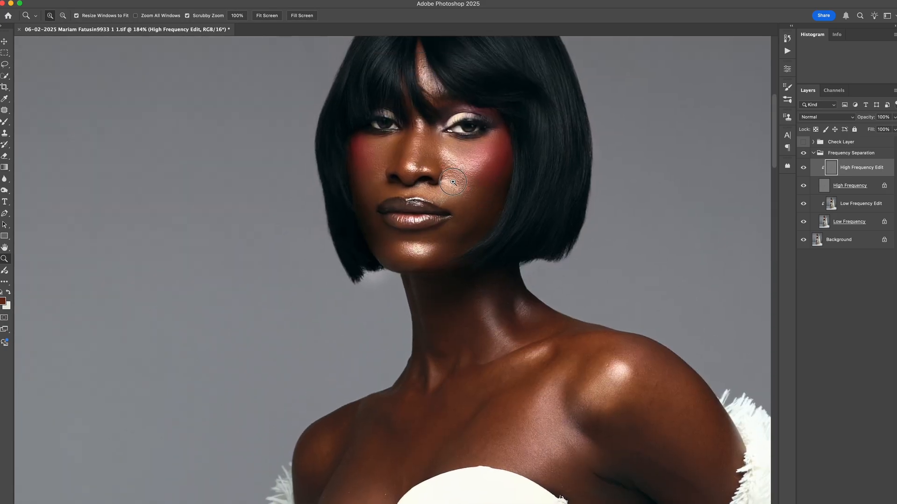
left_click_drag(452, 182, 716, 167)
left_click(856, 208)
key("b")
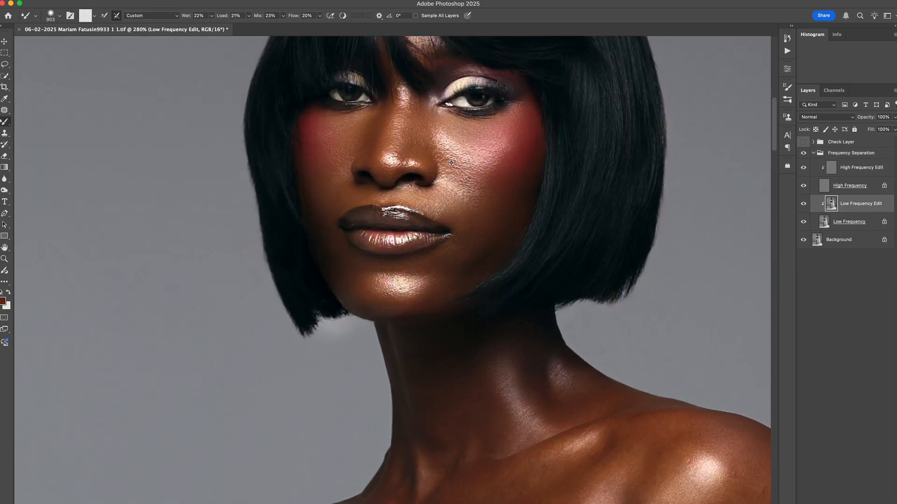
left_click_drag(451, 163, 376, 172)
left_click_drag(481, 157, 238, 180)
mouse_move(438, 147)
left_mouse_down()
mouse_move(389, 151)
mouse_move(468, 153)
left_mouse_up()
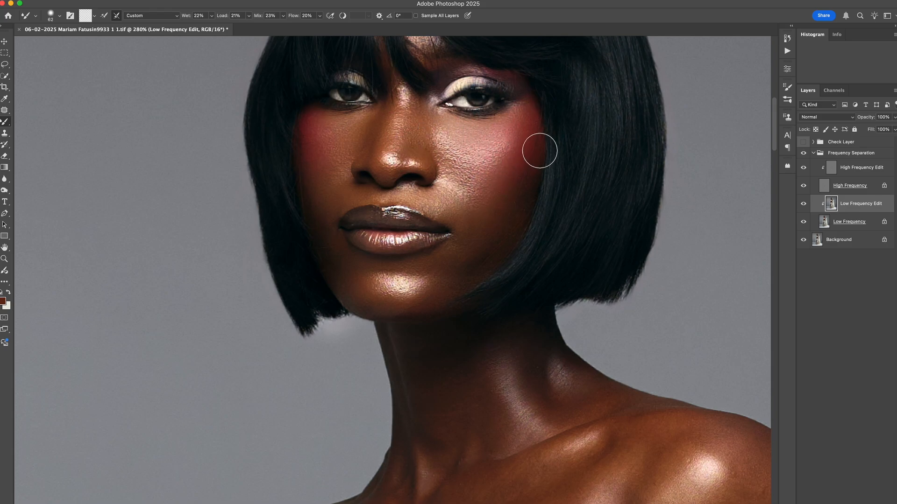
Step: Clone out texture flaws and stray hairs on the cheek beside the mouth on High Frequency Edit with a 15 px Clone Stamp
key("z")
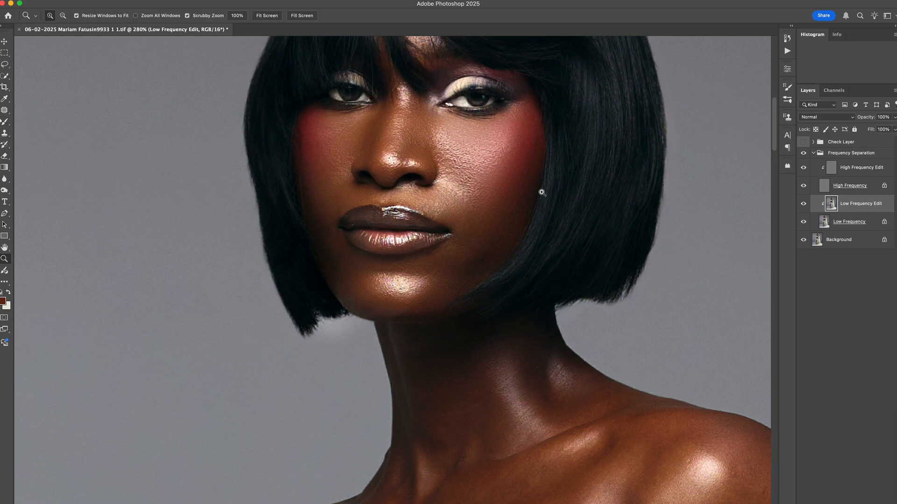
left_click_drag(515, 187, 537, 188)
left_click(848, 172)
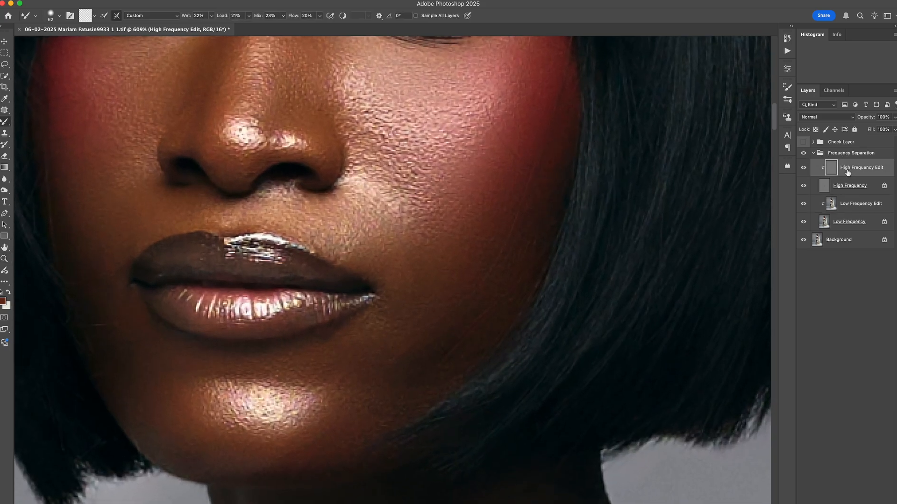
key("0")
mouse_move(525, 144)
left_mouse_down()
mouse_move(498, 167)
mouse_move(508, 163)
left_mouse_up()
key("s")
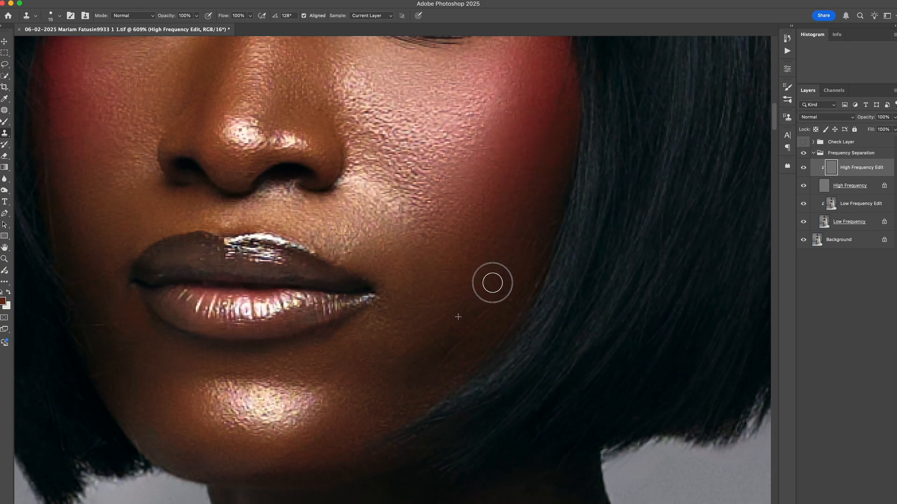
left_click(488, 273, "alt")
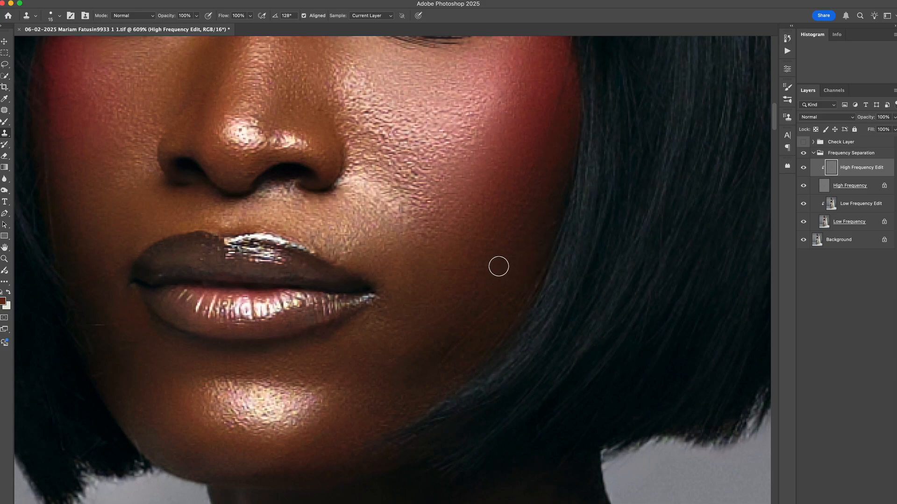
mouse_move(482, 318)
left_mouse_down()
mouse_move(466, 336)
mouse_move(441, 317)
mouse_move(419, 321)
mouse_move(393, 311)
left_mouse_up()
left_click(470, 278, "alt")
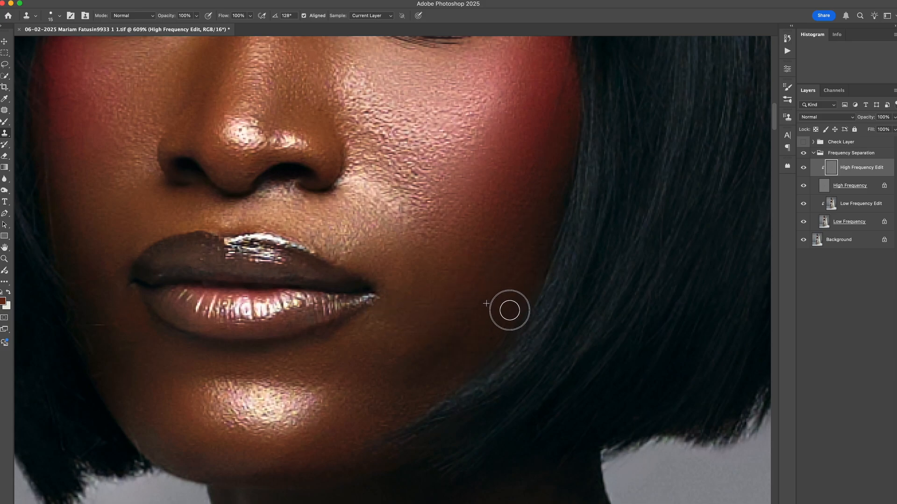
left_click(551, 81, "alt")
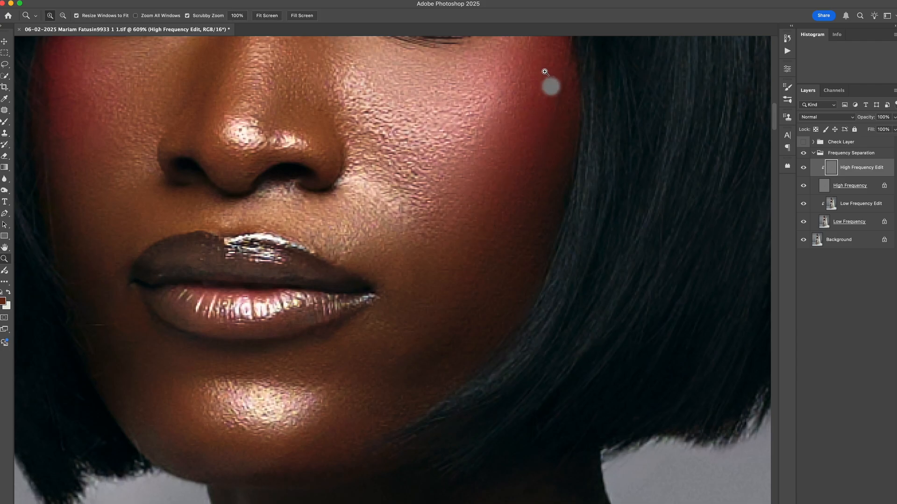
Step: Clone away the fine stray strands along the opposite cheek's hair edge on High Frequency Edit
key("z")
mouse_move(551, 114)
left_mouse_down()
mouse_move(417, 157)
mouse_move(454, 137)
left_mouse_up()
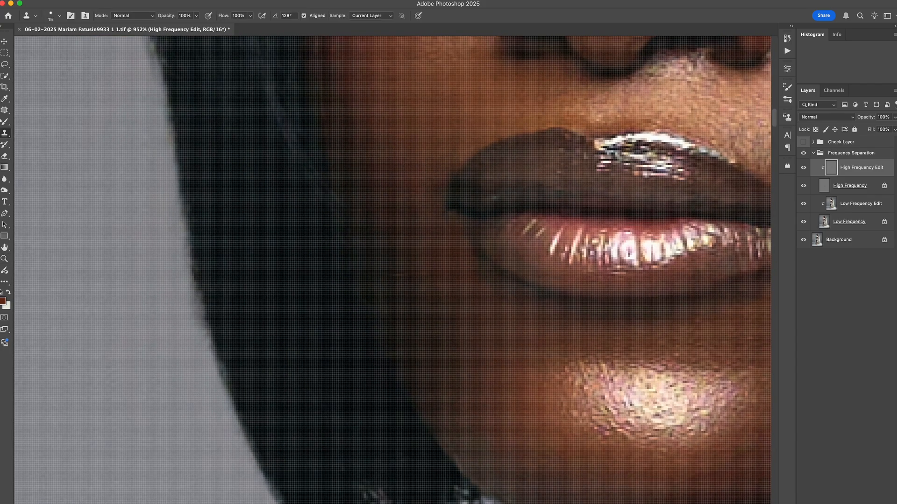
left_click_drag(381, 217, 459, 414)
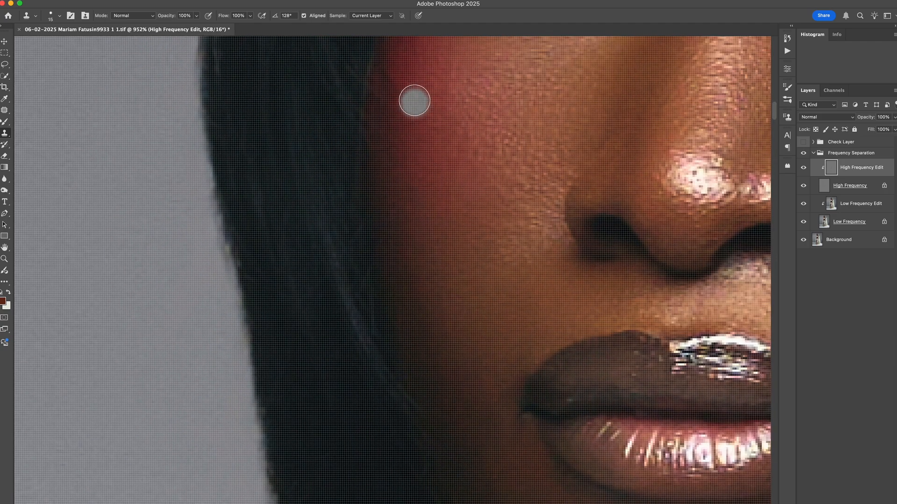
Step: Show the Check Layer group and blend the neck highlights on Low Frequency Edit with the Mixer Brush, using 30% Wet
key("z")
left_click_drag(454, 93, 406, 110)
left_click_drag(680, 196, 495, 175)
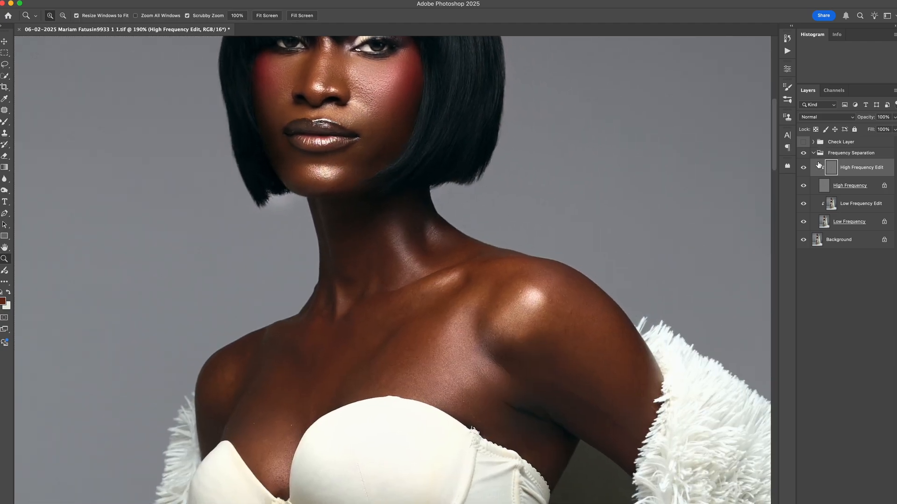
left_click(846, 206)
key("b")
left_click(804, 142)
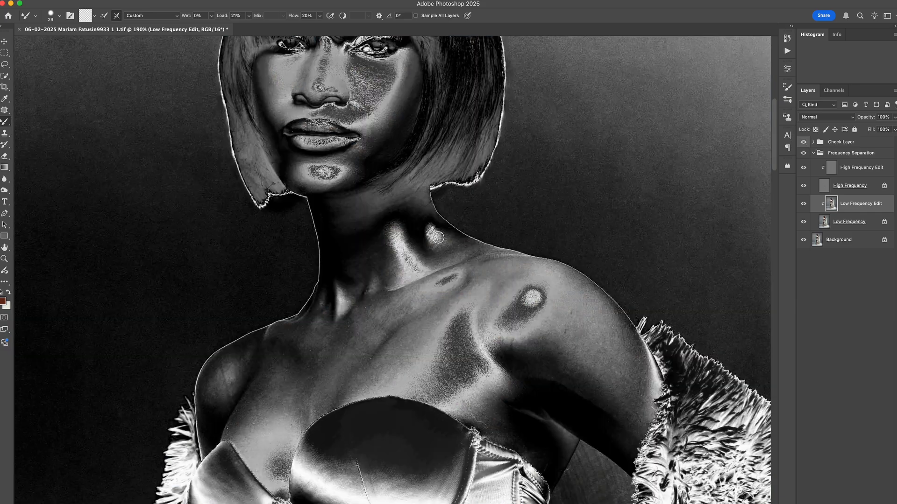
mouse_move(405, 260)
left_mouse_down()
mouse_move(395, 216)
mouse_move(399, 243)
left_mouse_up()
mouse_move(401, 242)
left_mouse_down()
mouse_move(411, 268)
mouse_move(401, 255)
mouse_move(390, 277)
mouse_move(356, 280)
left_mouse_up()
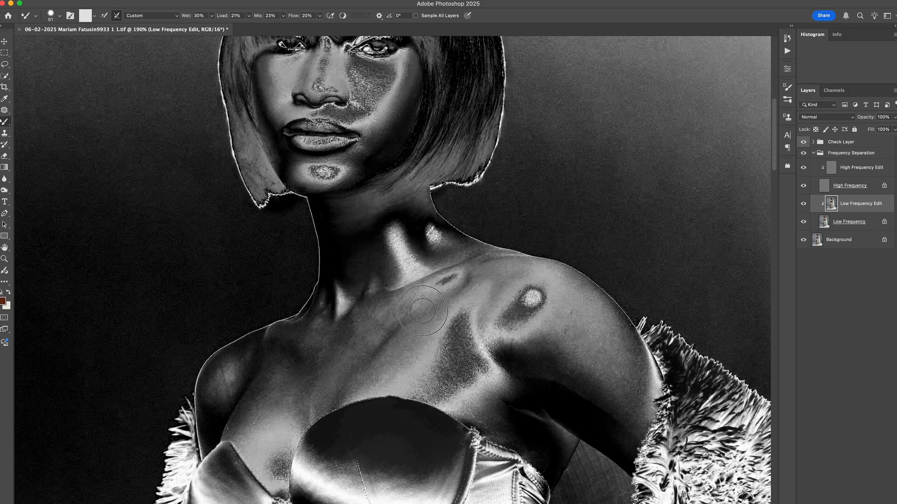
Step: Blend the skin tones across the chest and collarbone on Low Frequency Edit with a 109 px Mixer Brush
left_click_drag(422, 311, 387, 320)
left_click_drag(381, 327, 394, 327)
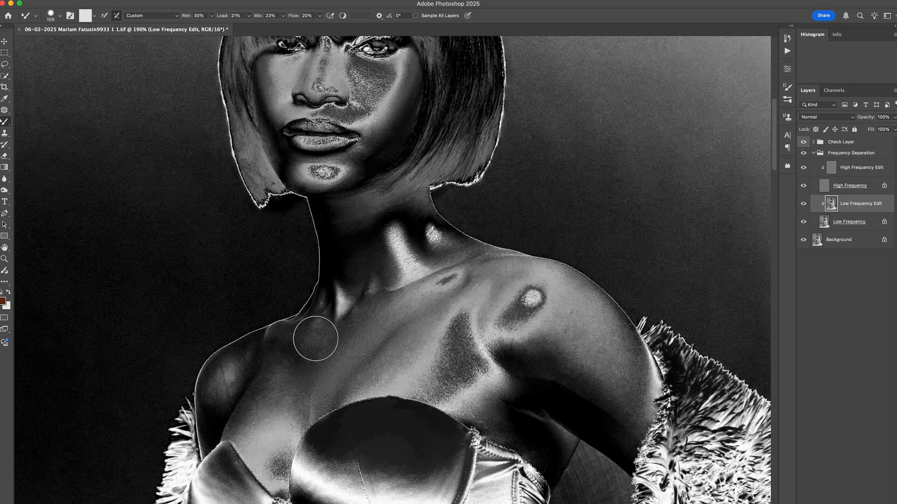
mouse_move(316, 338)
left_mouse_down()
mouse_move(301, 373)
mouse_move(271, 368)
mouse_move(252, 406)
left_mouse_up()
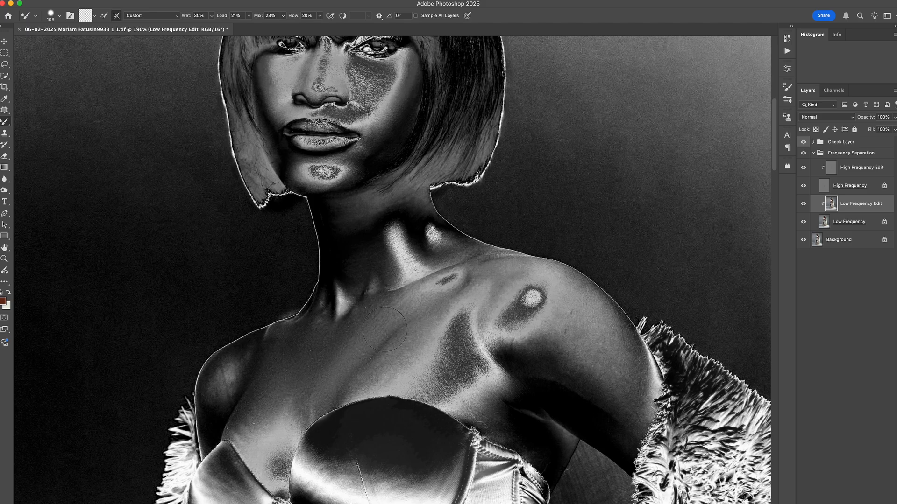
left_click_drag(447, 308, 488, 290)
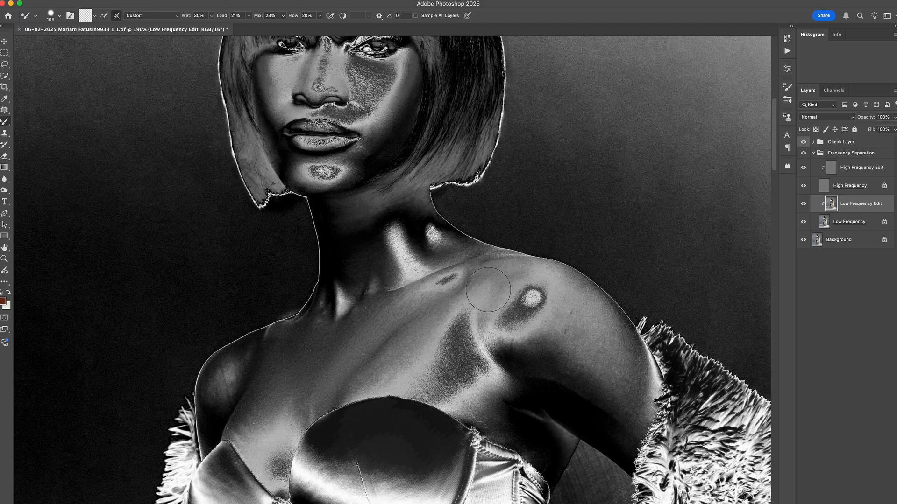
Step: Hide the Check Layer group and blend the shoulder highlight and chest tones on Low Frequency Edit with the Mixer Brush
left_click(803, 142)
left_click_drag(454, 332, 480, 351)
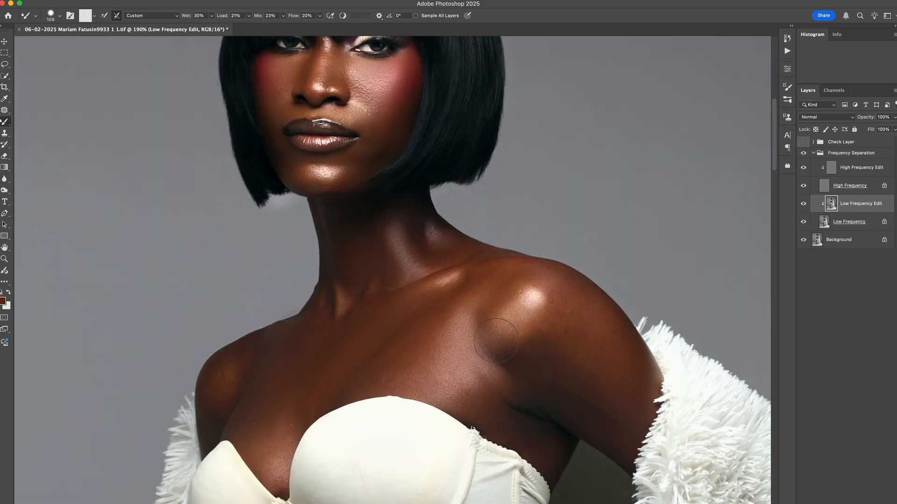
mouse_move(541, 342)
left_mouse_down()
mouse_move(572, 319)
mouse_move(531, 283)
mouse_move(578, 306)
mouse_move(546, 354)
mouse_move(567, 386)
mouse_move(576, 386)
mouse_move(571, 396)
mouse_move(497, 386)
mouse_move(513, 381)
mouse_move(473, 377)
left_mouse_up()
mouse_move(270, 383)
left_mouse_down()
mouse_move(226, 374)
mouse_move(221, 396)
mouse_move(222, 372)
mouse_move(211, 397)
mouse_move(221, 399)
mouse_move(223, 409)
mouse_move(210, 402)
mouse_move(219, 420)
mouse_move(248, 417)
mouse_move(251, 441)
left_mouse_up()
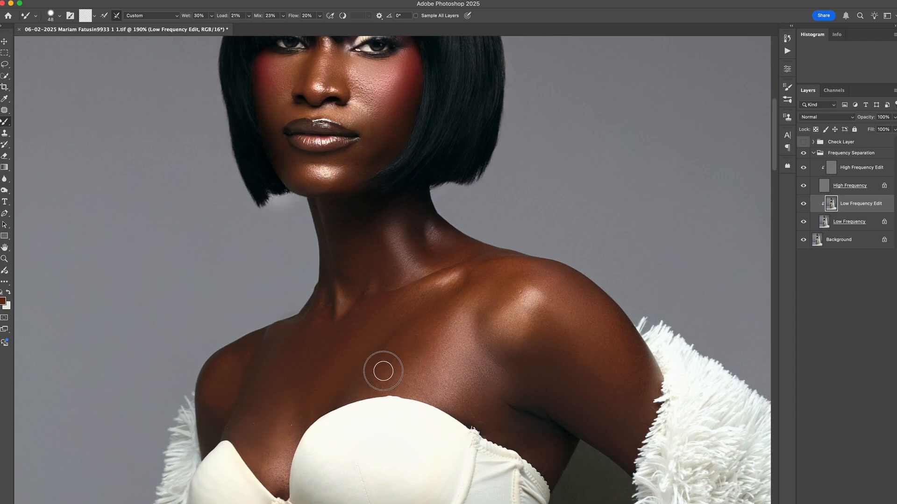
mouse_move(414, 364)
left_mouse_down()
mouse_move(451, 365)
mouse_move(459, 328)
mouse_move(444, 257)
left_mouse_up()
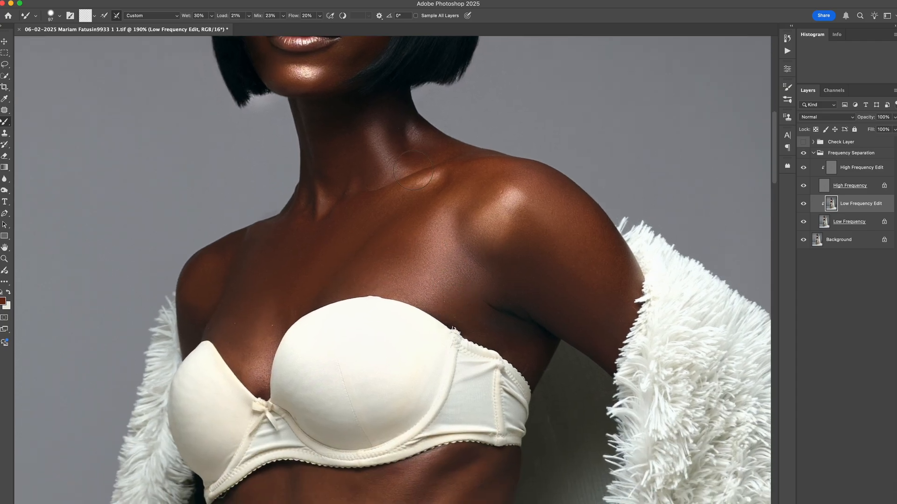
Step: Smooth the tonal transitions across the model's midriff on Low Frequency Edit, enlarging the Mixer Brush to 190 px
scroll(411, 140, "down", 10)
left_click_drag(367, 207, 374, 206)
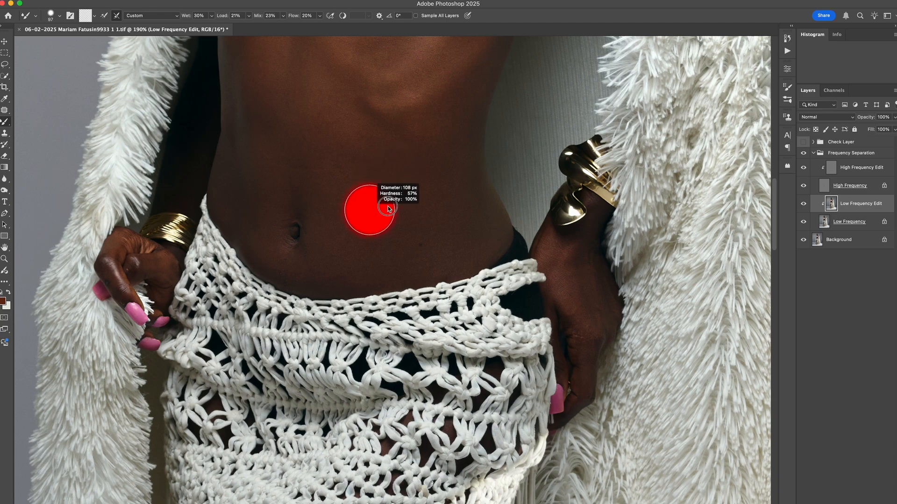
key("z")
key("super+0")
key("b")
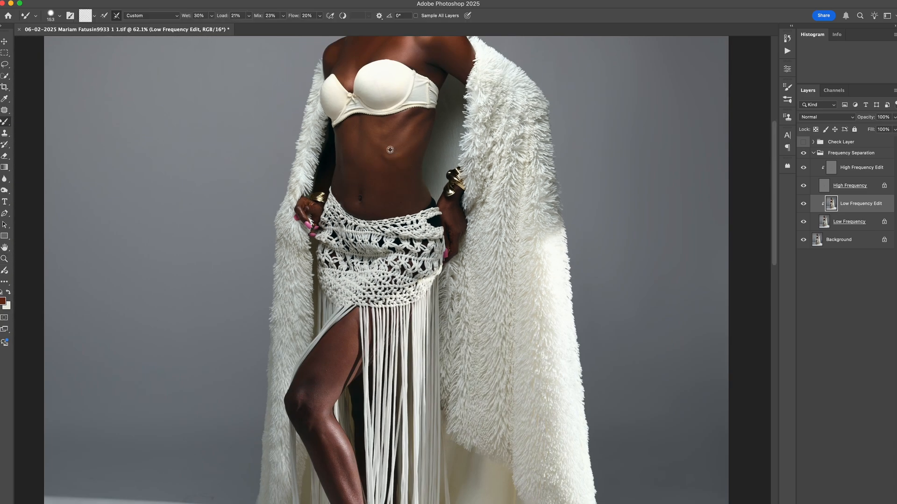
left_click_drag(394, 165, 373, 135)
mouse_move(402, 162)
left_mouse_down()
mouse_move(388, 154)
mouse_move(405, 146)
mouse_move(396, 183)
left_mouse_up()
mouse_move(375, 150)
left_mouse_down()
mouse_move(331, 138)
mouse_move(360, 184)
left_mouse_up()
left_click_drag(348, 147, 354, 134)
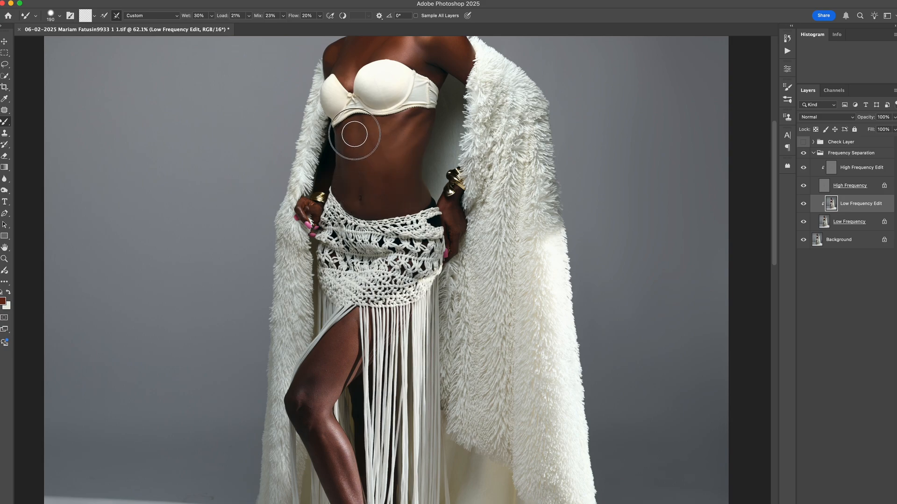
Step: Blend the highlights and shadows along the bare leg, from the knee down to the ankle, with the Mixer Brush
scroll(381, 201, "down", 5)
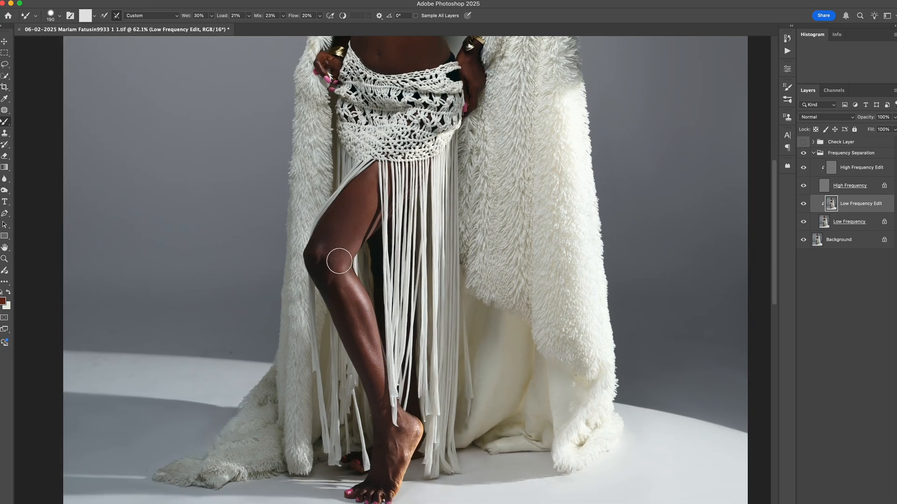
left_click_drag(357, 307, 336, 293)
left_click_drag(358, 319, 341, 301)
mouse_move(316, 249)
left_mouse_down()
mouse_move(402, 466)
mouse_move(389, 430)
left_mouse_up()
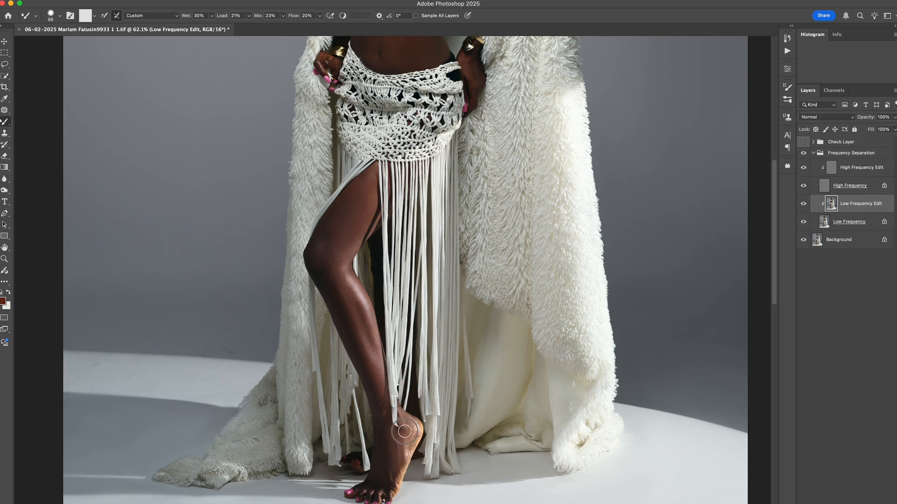
Step: Examine the whole figure and the upper body, comparing the skin with Low Frequency Edit hidden and shown
key("z")
key("super+0")
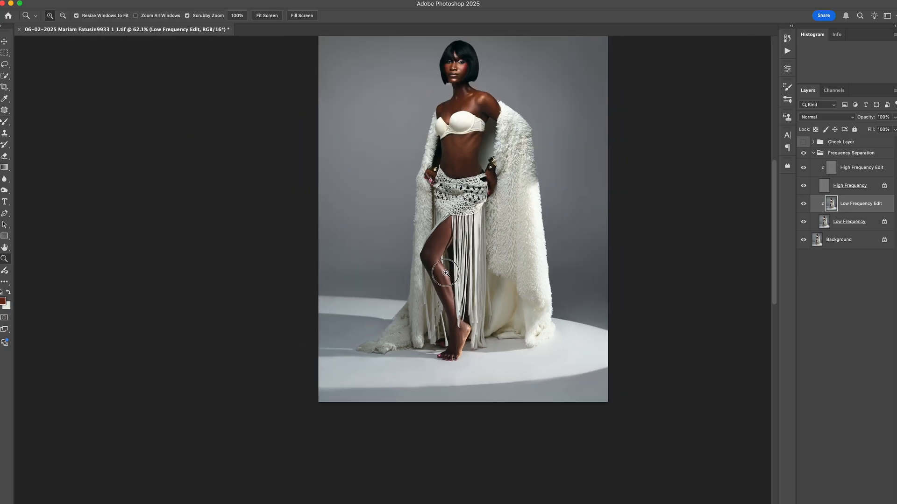
left_click_drag(472, 109, 470, 145)
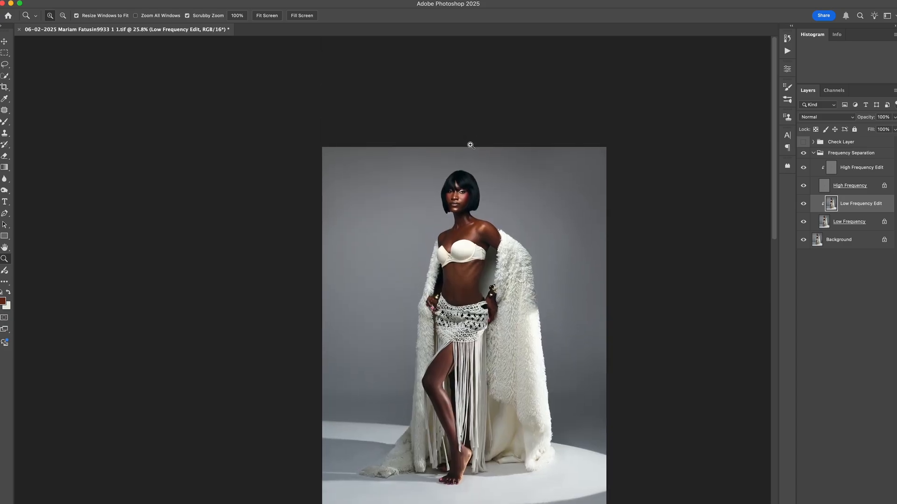
left_click_drag(455, 187, 502, 194)
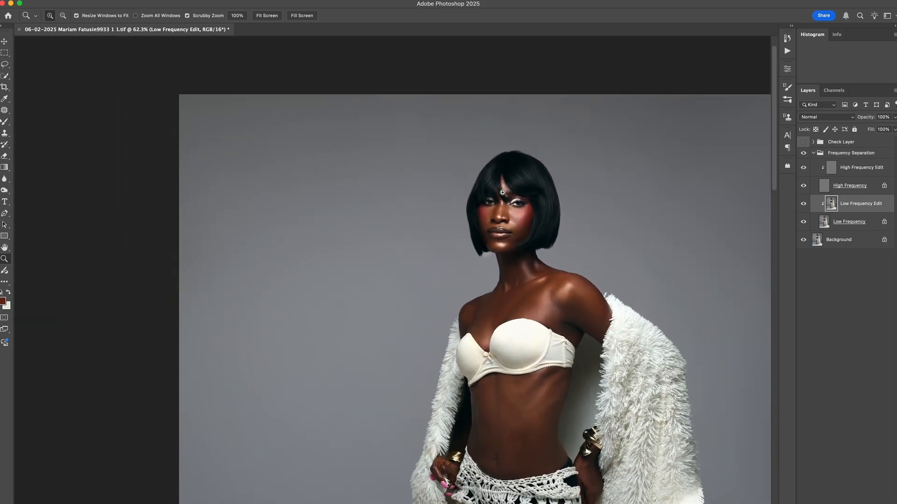
left_click_drag(597, 187, 511, 163)
key("b")
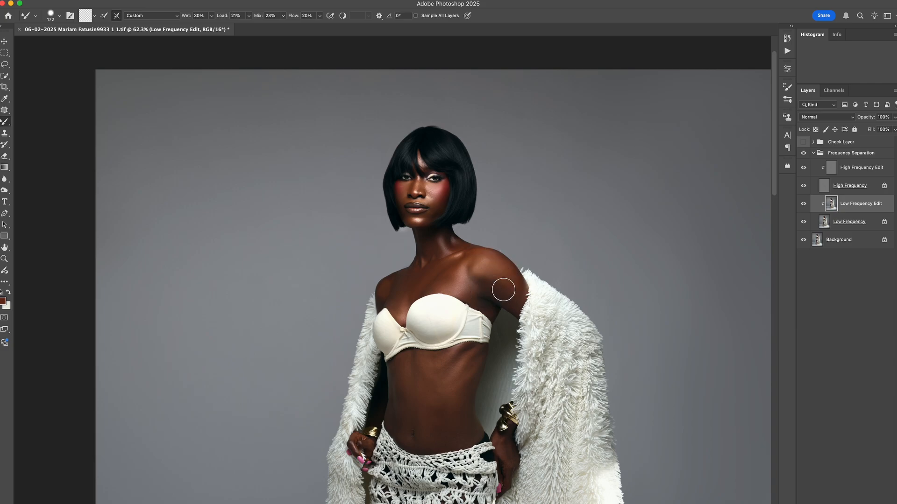
left_click(804, 207)
left_click(804, 208)
left_click(805, 208)
left_click(804, 207)
Step: Delete the Check Layer group and stamp the visible layers into two merged copies above the Frequency Separation group
left_click_drag(862, 124, 856, 122)
left_click(843, 147)
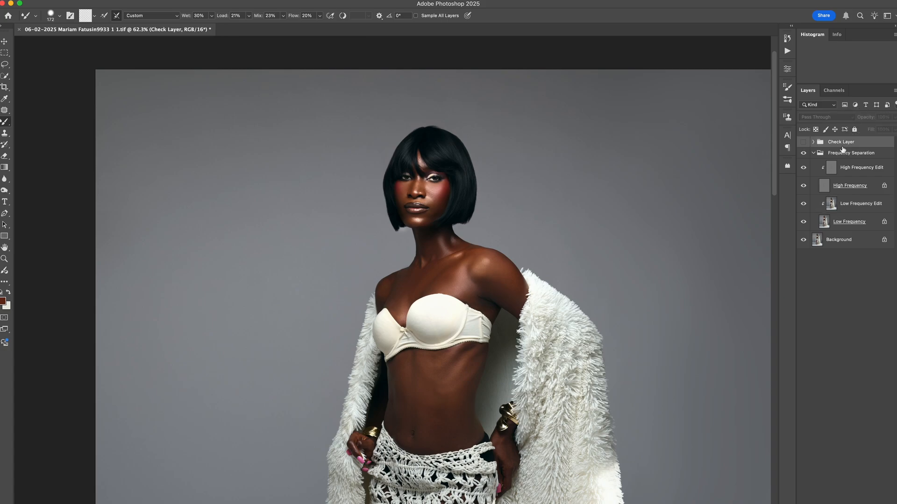
key("Delete")
key("super+alt+shift+e")
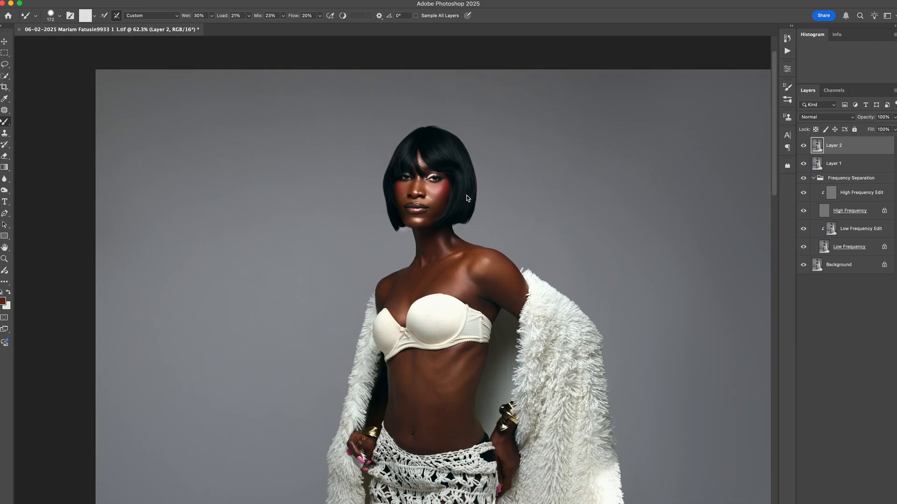
Step: Open Liquify on the topmost merged layer and refine the bob's crown outline with the Forward Warp tool at pressure 2
key("super+shift+x")
left_click(367, 69)
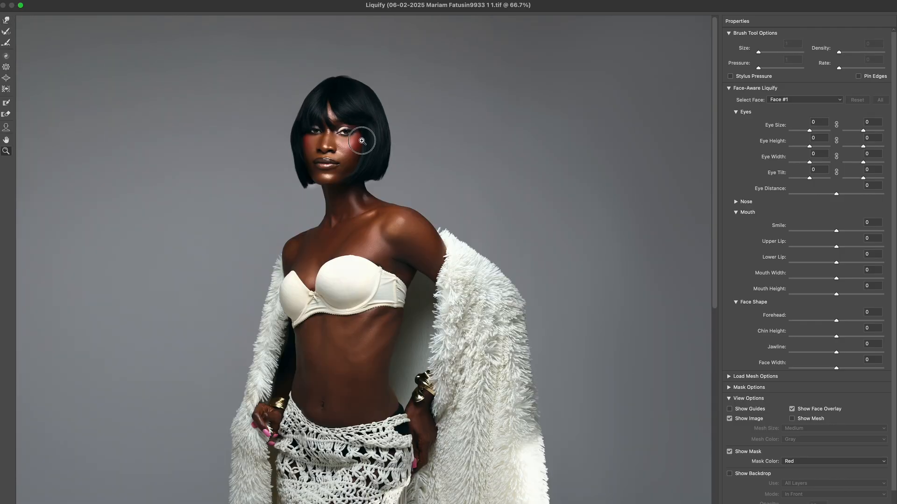
left_click(362, 140)
key("w")
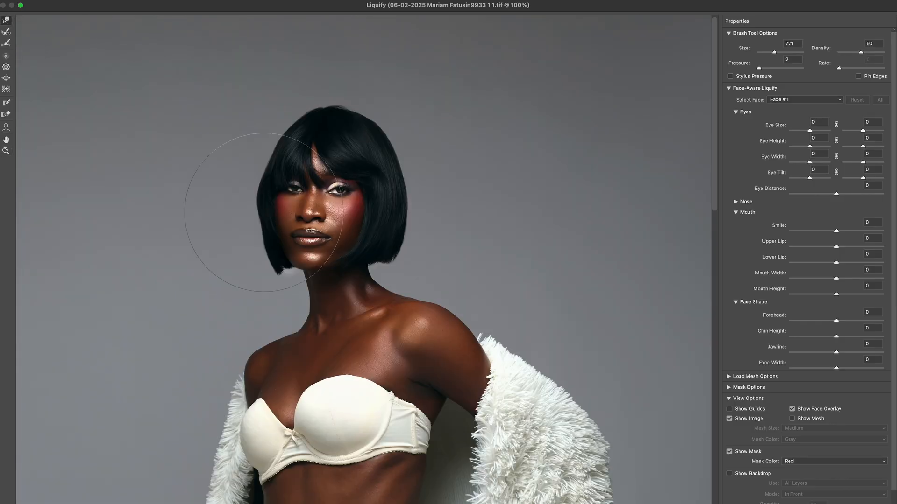
mouse_move(258, 152)
left_mouse_down()
mouse_move(209, 155)
mouse_move(241, 147)
left_mouse_up()
left_click_drag(334, 81, 344, 101)
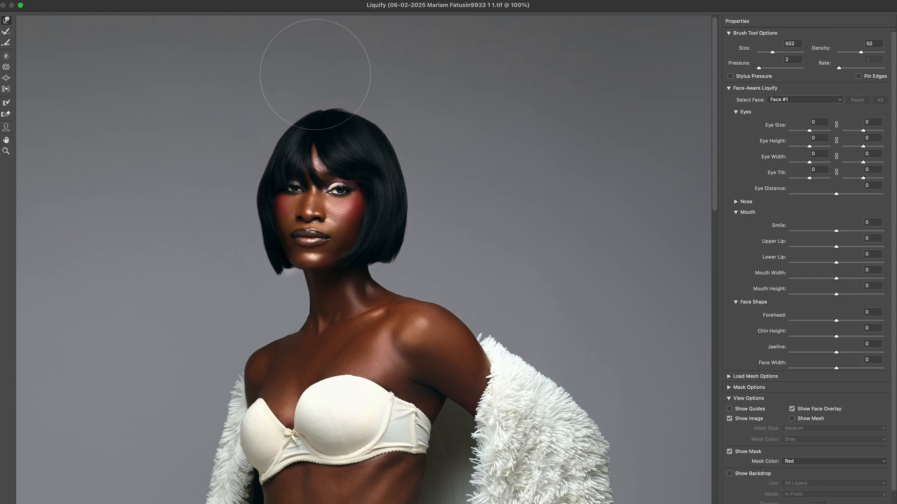
left_click_drag(242, 141, 188, 140)
mouse_move(237, 161)
left_mouse_down()
mouse_move(288, 156)
mouse_move(236, 161)
mouse_move(270, 142)
mouse_move(234, 169)
mouse_move(249, 154)
left_mouse_up()
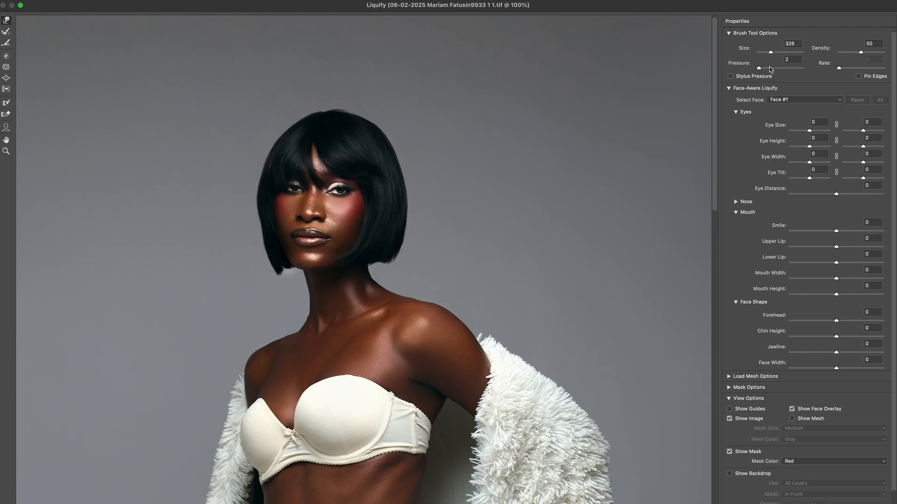
Step: Even out the bob's sides and rounded top with varying Forward Warp sizes at pressure 2 and apply Liquify
left_click_drag(357, 136, 363, 146)
key("]")
left_click_drag(445, 163, 407, 180)
left_click_drag(362, 124, 391, 125)
left_click_drag(419, 88, 366, 126)
key("[")
mouse_move(418, 95)
left_mouse_down()
mouse_move(369, 133)
mouse_move(318, 123)
mouse_move(261, 154)
left_mouse_up()
left_click_drag(248, 216, 240, 217)
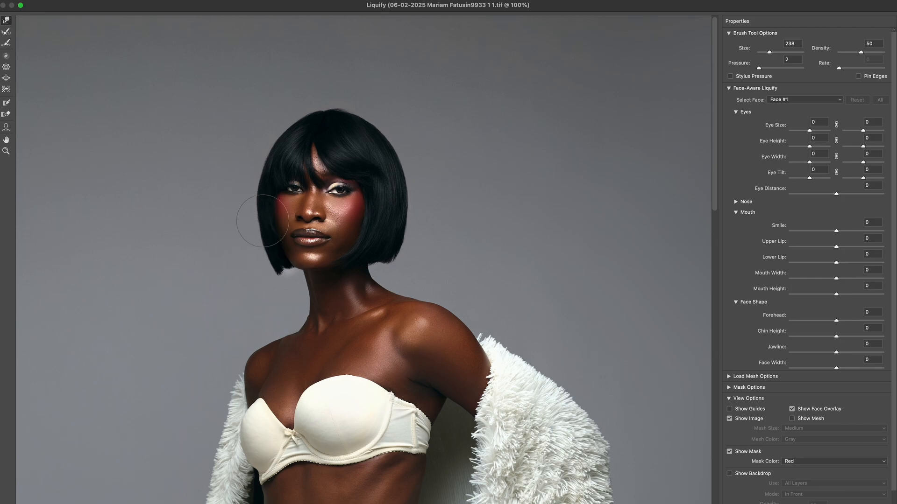
left_click_drag(226, 198, 253, 196)
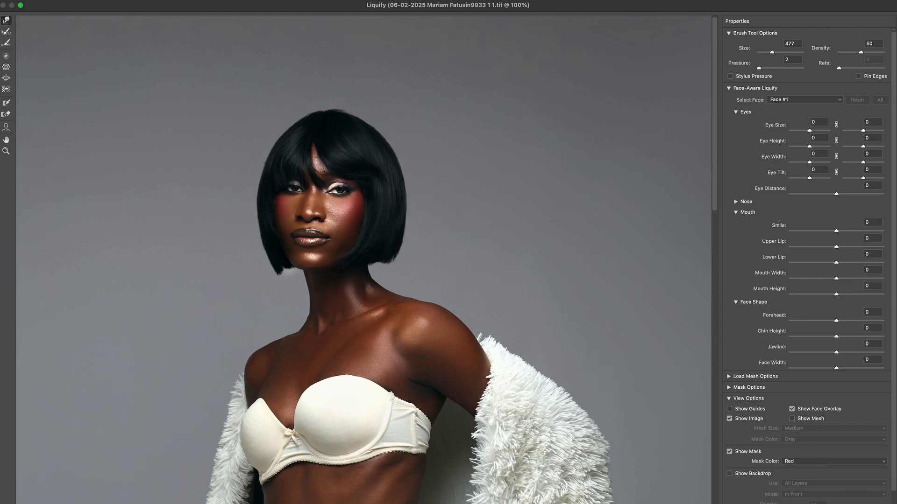
key("Return")
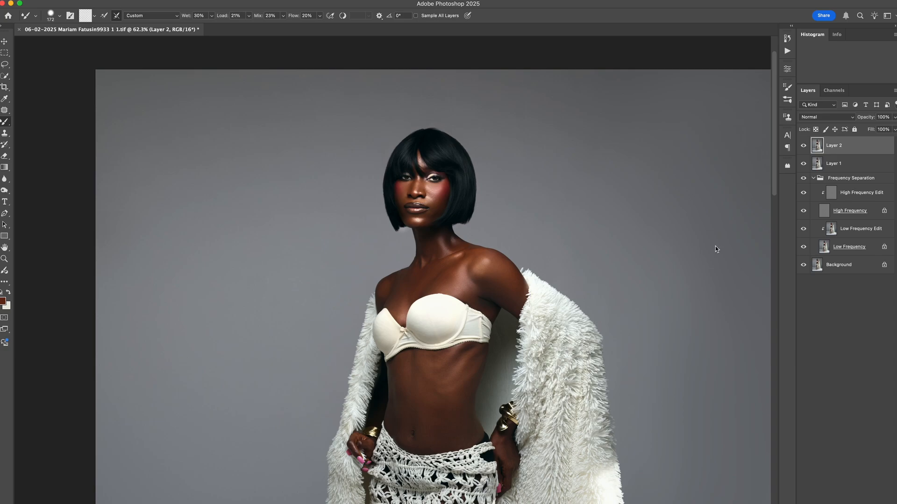
Step: Clone out the stray hairs and uneven edge along the top of the bob on Layer 2 with the Clone Stamp
key("z")
left_click_drag(449, 134, 577, 114)
key("s")
left_click_drag(388, 76, 471, 192)
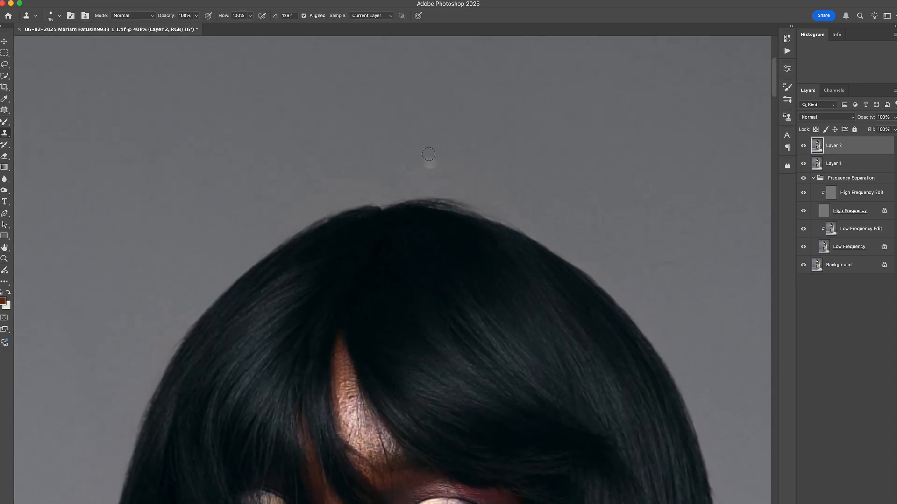
left_click_drag(394, 134, 398, 134, "ctrl+alt")
mouse_move(515, 209)
left_mouse_down()
mouse_move(396, 202)
mouse_move(273, 251)
mouse_move(115, 421)
left_mouse_up()
key("super+0")
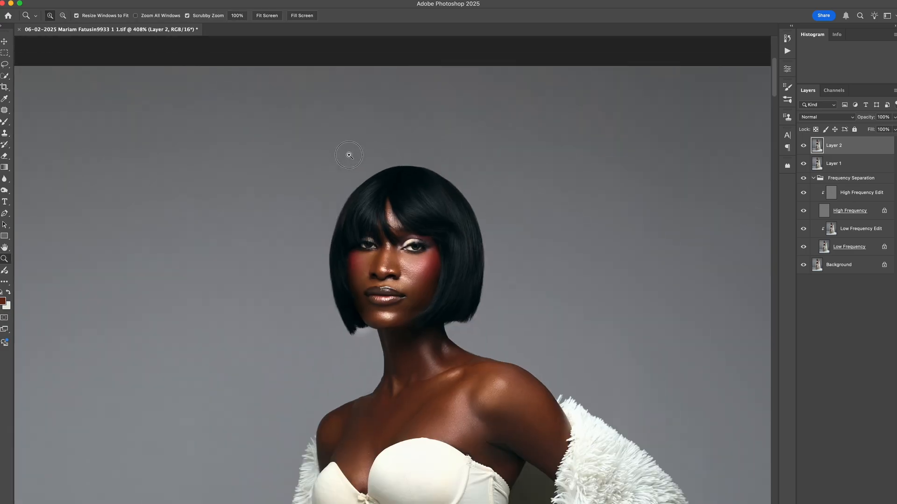
Step: Compare the retouched image with the original Background layer and examine the coat and lower body
left_click(803, 264, "alt")
left_click(803, 266, "alt")
left_click_drag(535, 180, 472, 181)
left_click_drag(463, 274, 502, 266)
left_click(568, 274, "alt")
left_click_drag(565, 228, 565, 262)
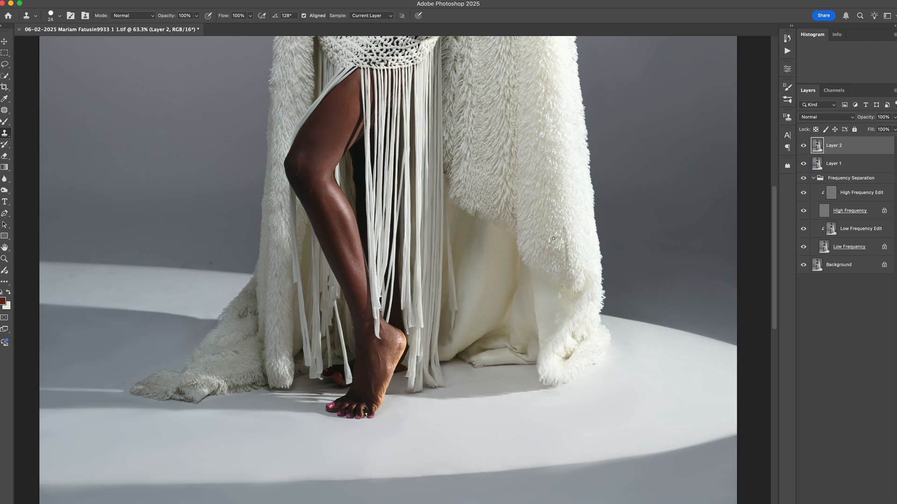
Step: Stamp the visible layers to a new layer, lasso the coat's exposed lining beside the fringe, and run Generative Fill without a prompt
key("super+alt+shift+e")
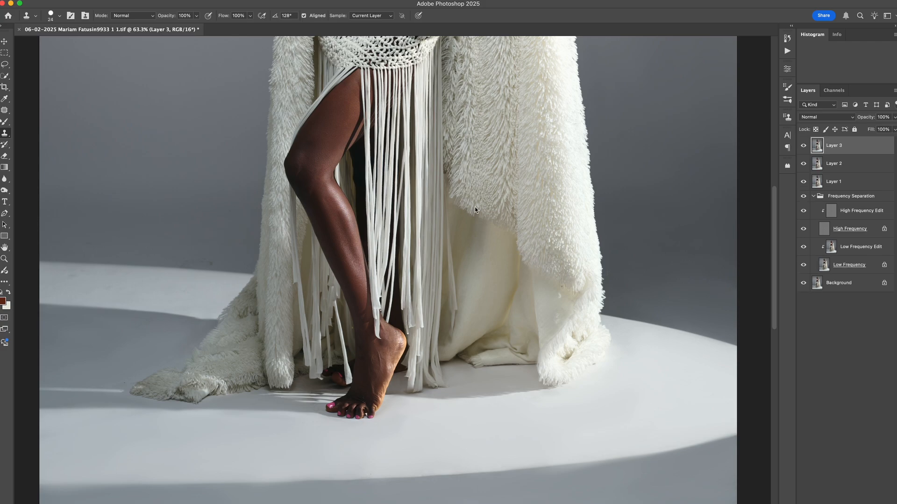
key("l")
mouse_move(431, 140)
left_mouse_down()
mouse_move(575, 256)
mouse_move(593, 298)
mouse_move(582, 343)
mouse_move(592, 376)
mouse_move(563, 396)
mouse_move(499, 407)
mouse_move(431, 391)
left_mouse_up()
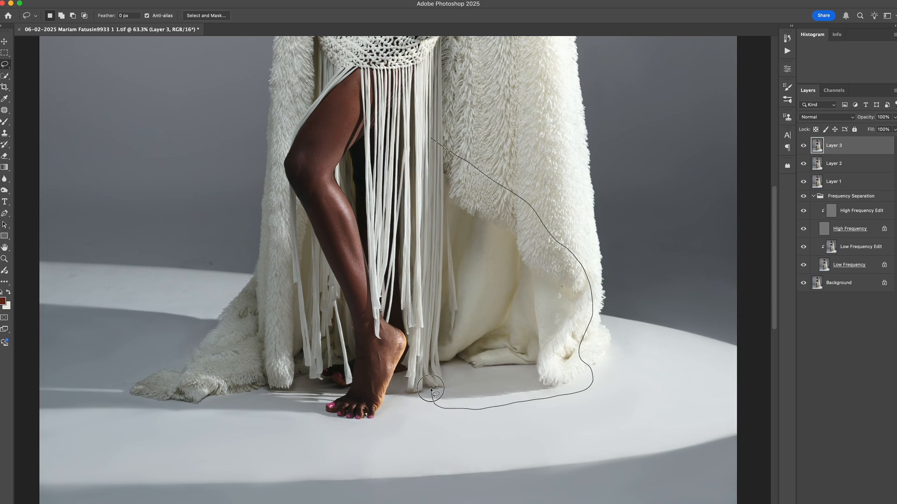
left_click_drag(433, 125, 432, 128)
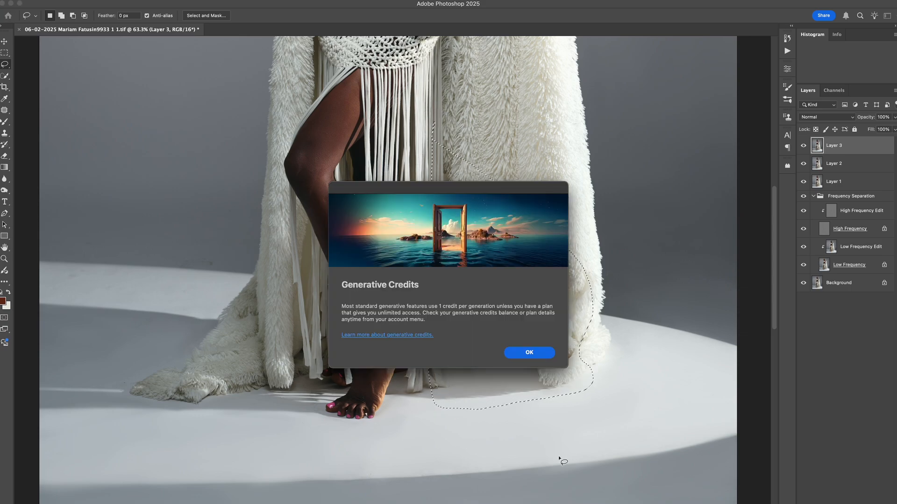
left_click(525, 353)
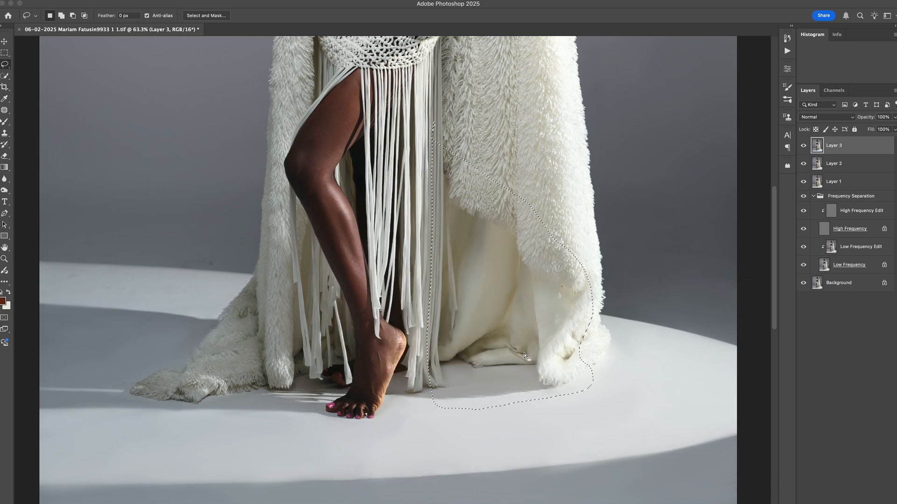
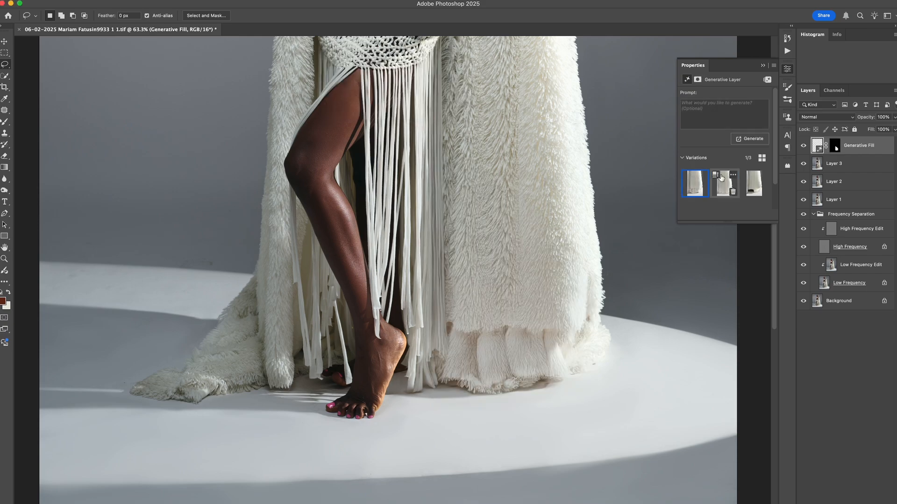
Step: Choose the second Generative Fill variation for the coat and compare the full image with the fill hidden and shown
left_click(726, 184)
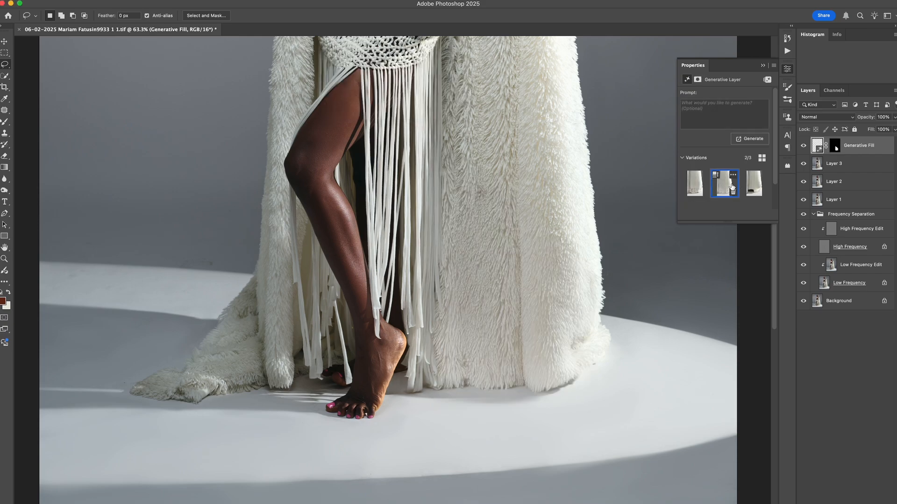
left_click(753, 184)
left_click(731, 191)
key("super+0")
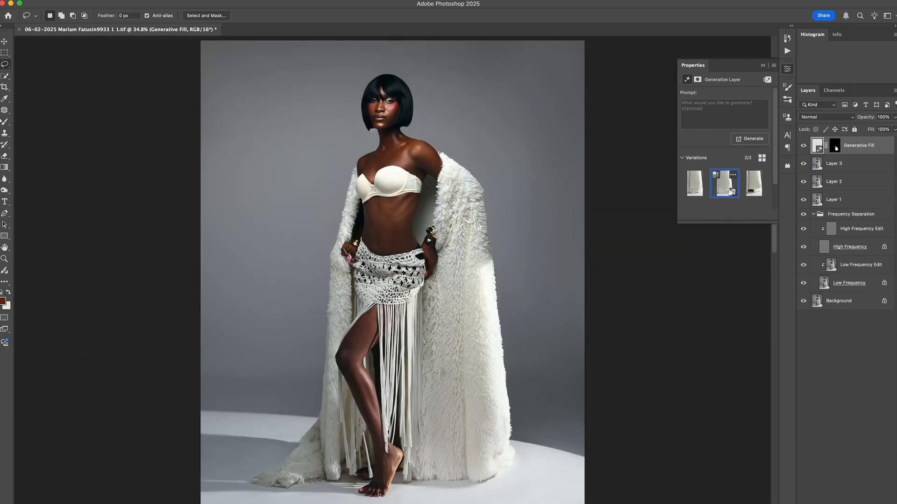
left_click(804, 148)
left_click(804, 148)
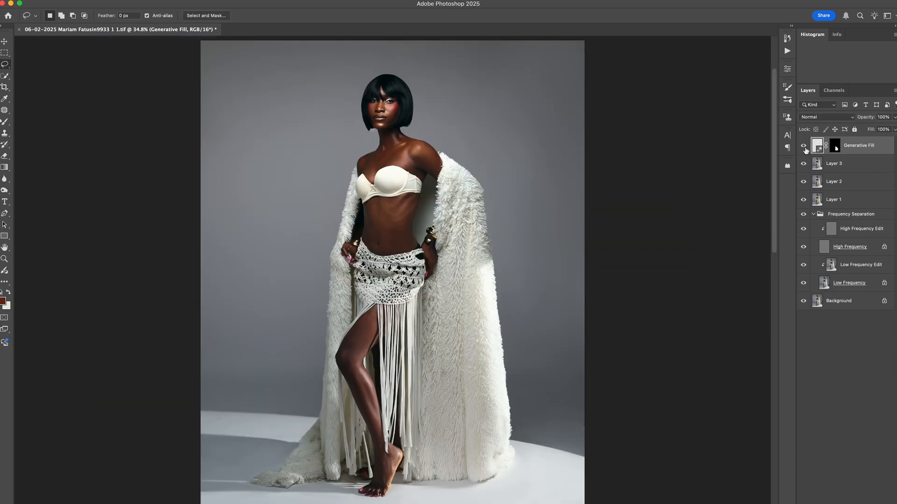
Step: Compare the coat with the Generative Fill hidden and shown, stamp the visible layers to a new layer, and run Liquify on it
left_click(804, 148)
left_click(804, 148)
key("super+alt+shift+e")
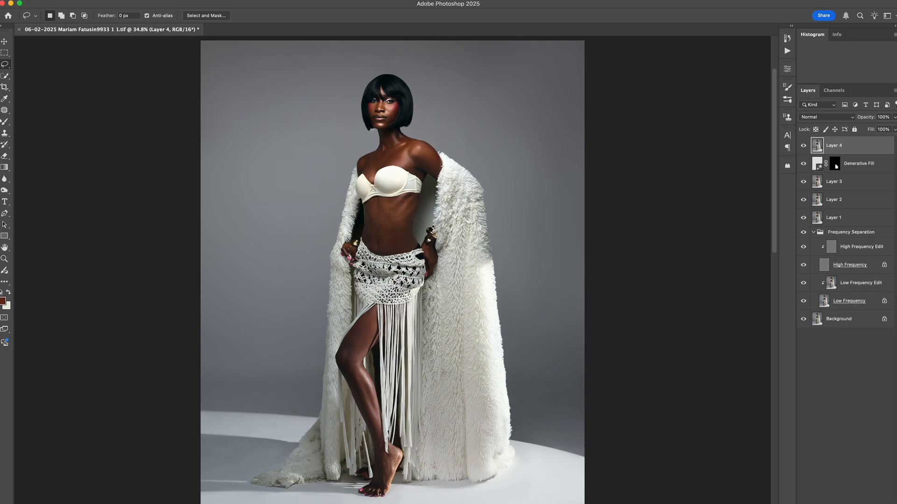
key("shift+super+x")
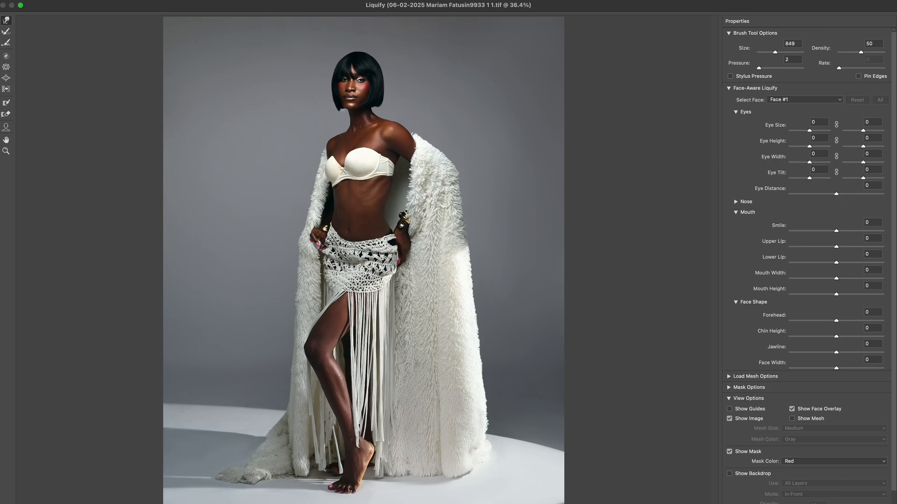
key("Return")
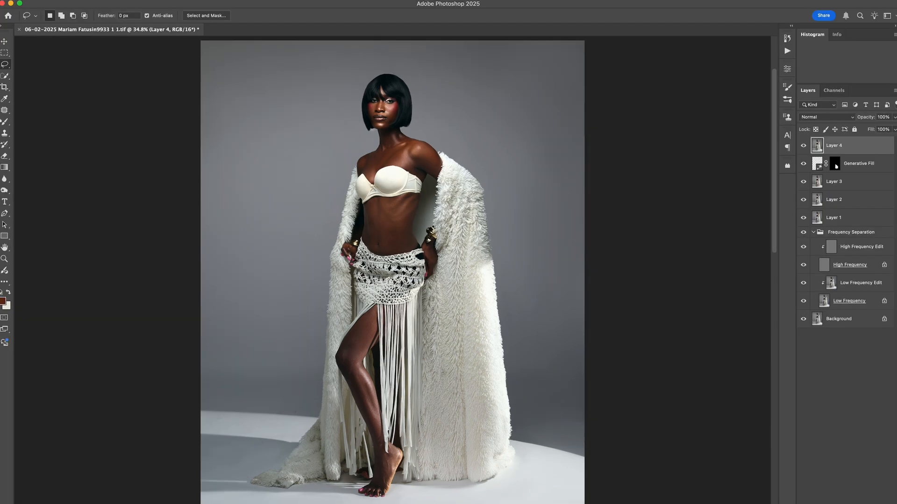
Step: Flatten all layers into a single Background layer and save the TIFF
key("super+shift+e")
key("super+s")
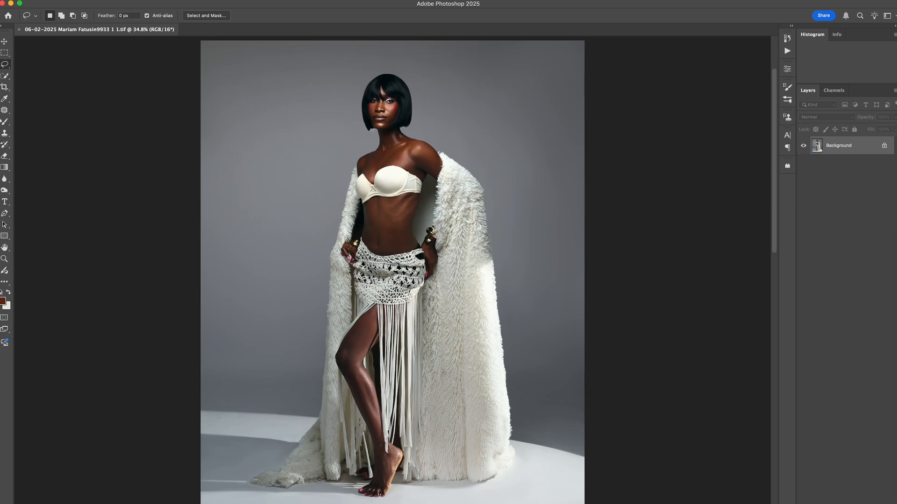
Step: Switch to Capture One, select the retouched TIFF, and add an adjustment layer named Legs
key("super+Tab")
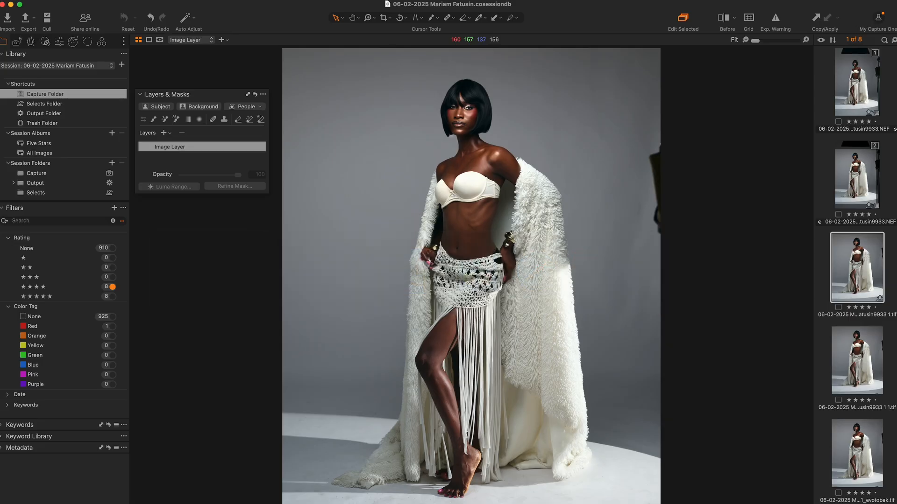
left_click(851, 360)
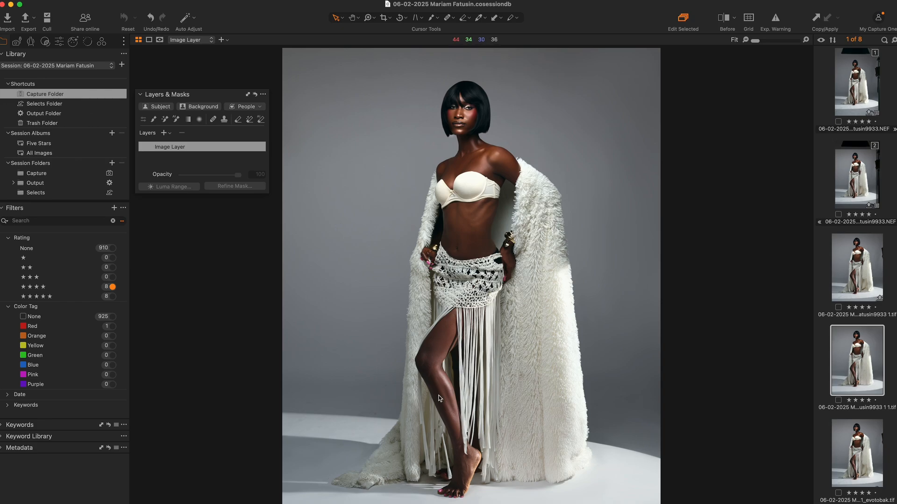
left_click(163, 132)
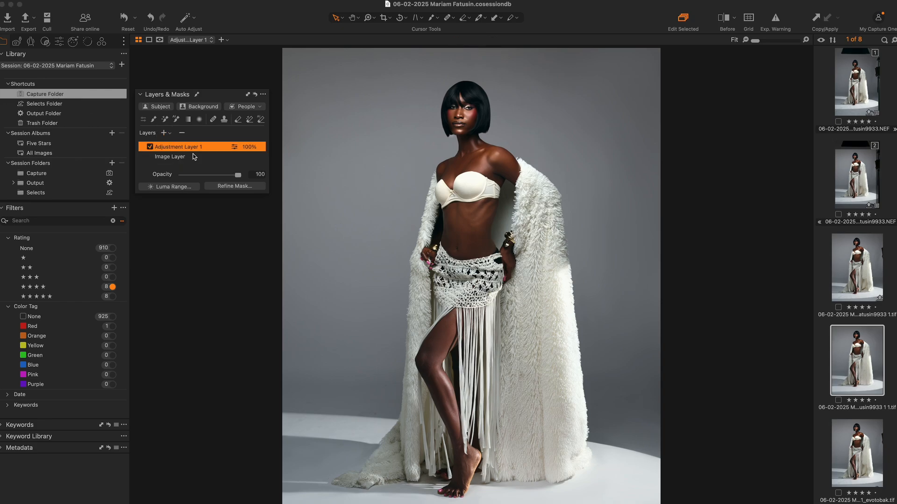
double_click(191, 146)
type("Legs")
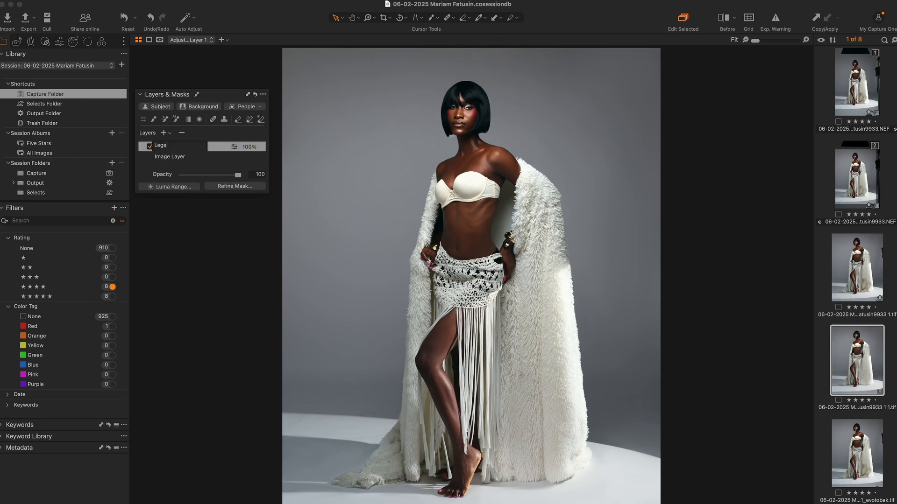
key("Return")
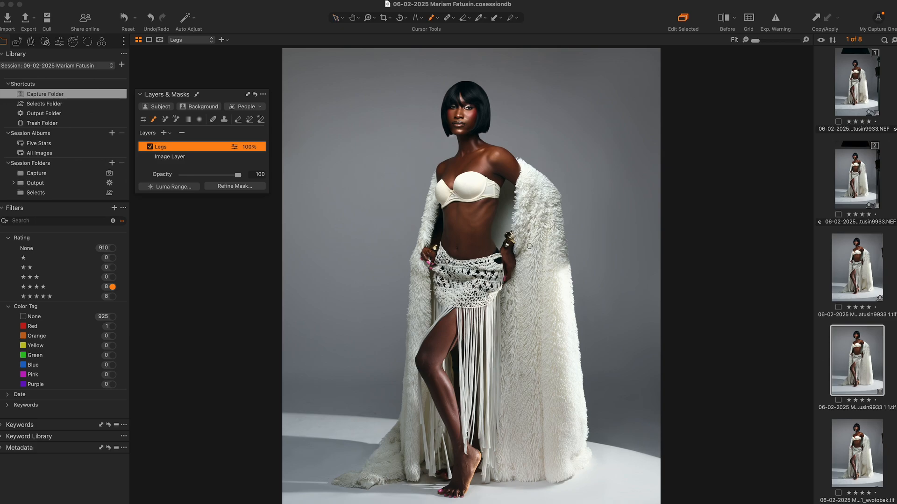
Step: Mask the model's bare leg and foot on the Legs layer with AI Select
left_click(434, 18)
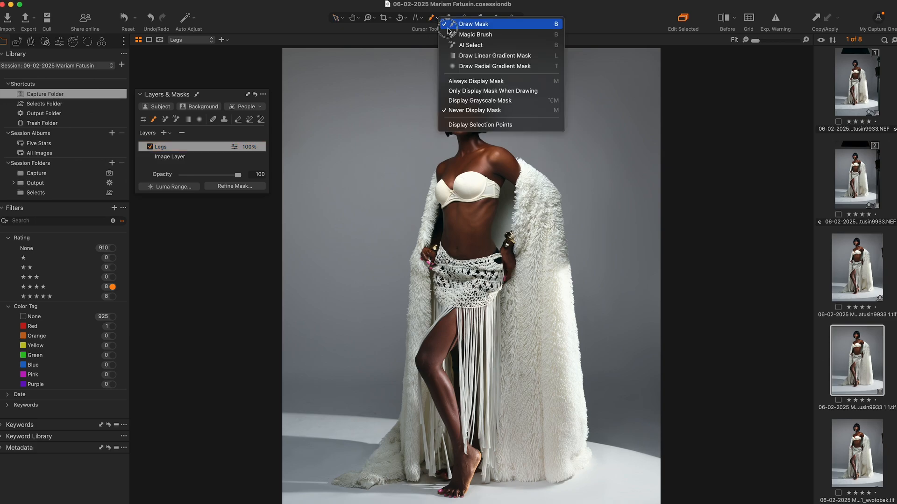
left_click(486, 45)
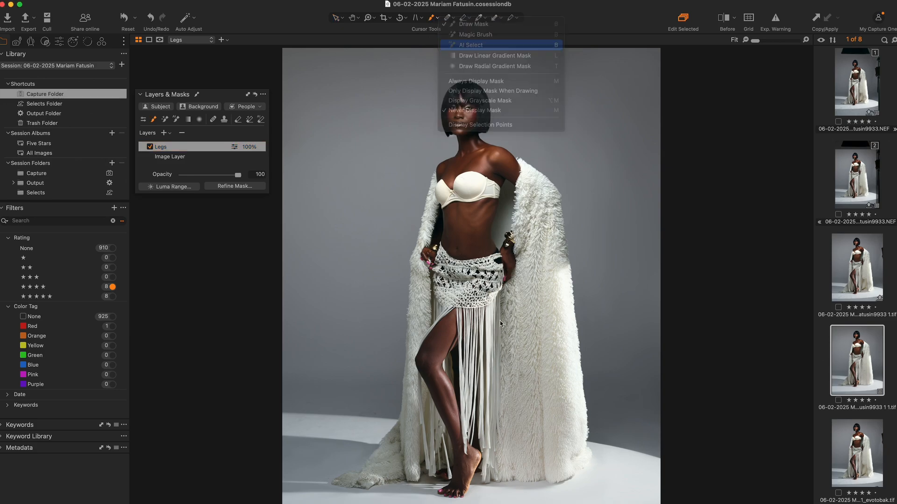
left_click_drag(468, 306, 416, 503)
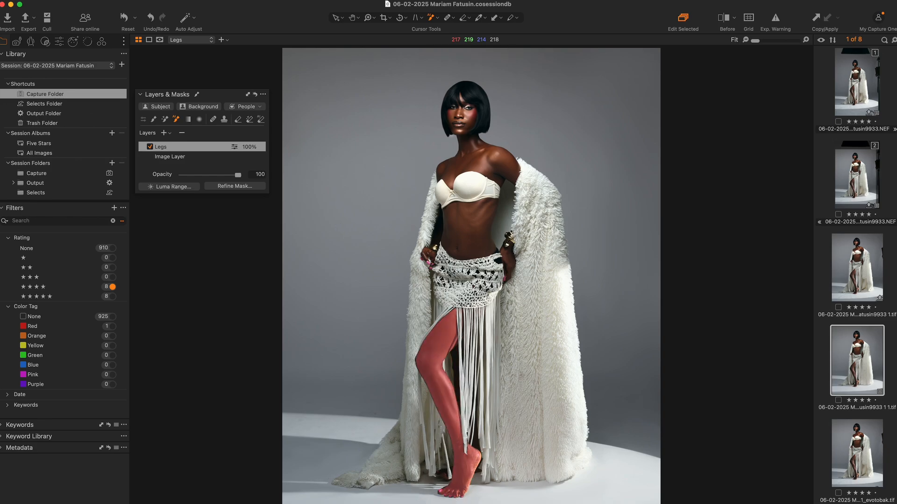
key("v")
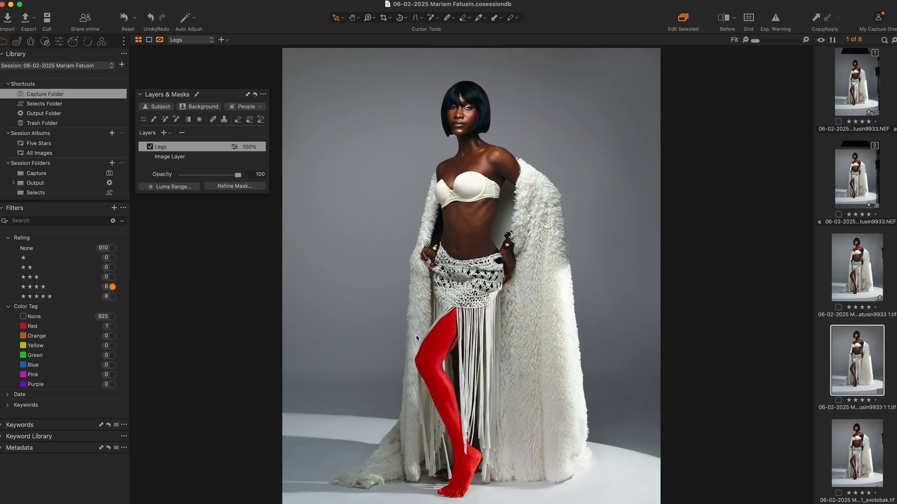
Step: Sample the leg's skin tone in the Color Editor, set its Hue amount to 5 and raise its Saturation slightly
left_click(102, 41)
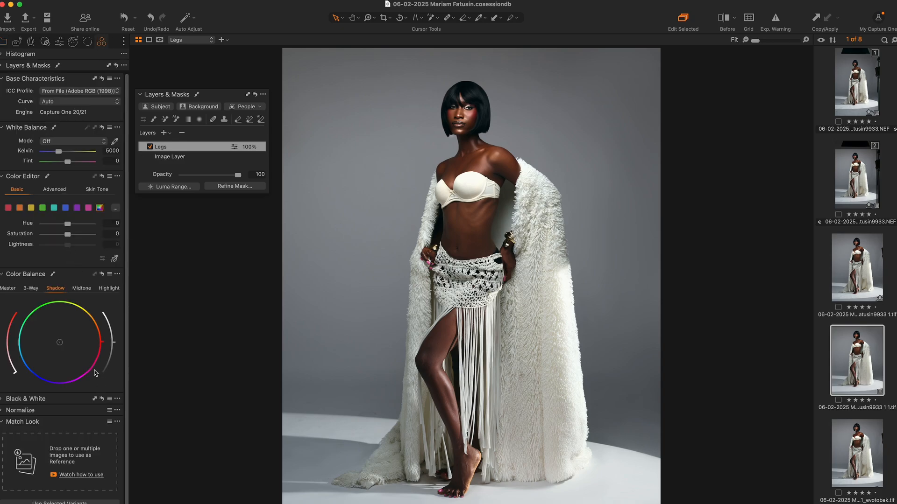
scroll(94, 372, "down", 2)
scroll(93, 369, "up", 3)
left_click(97, 191)
left_click(112, 295)
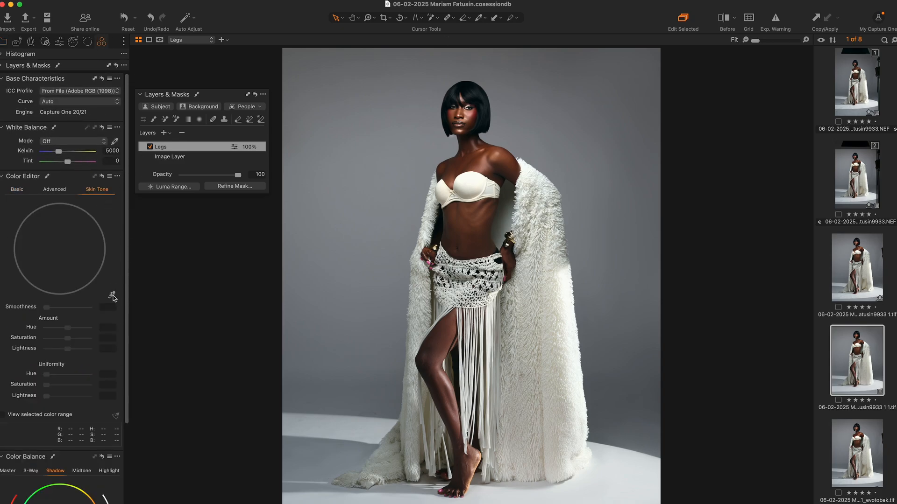
left_click(446, 342)
left_click_drag(68, 328, 180, 332)
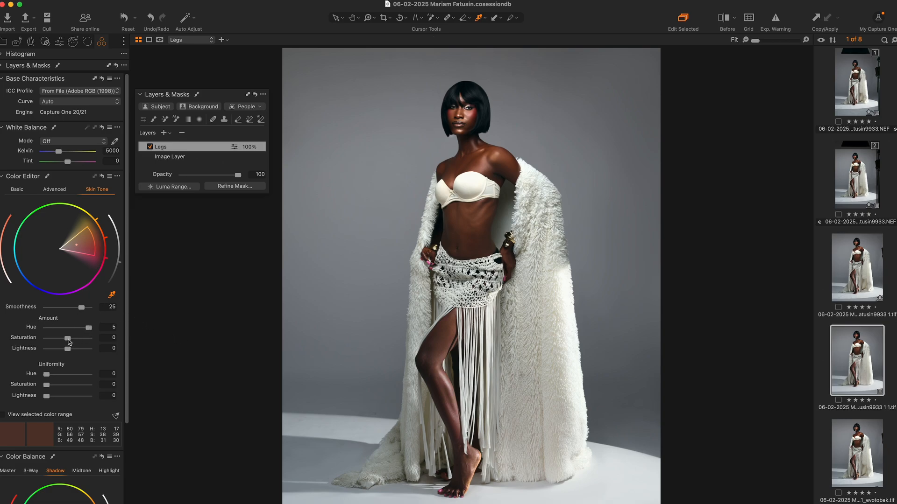
left_click_drag(68, 340, 73, 341)
Step: Add another adjustment layer, mask the grey backdrop and shadowed floor with AI Select, and display the mask
left_click(164, 133)
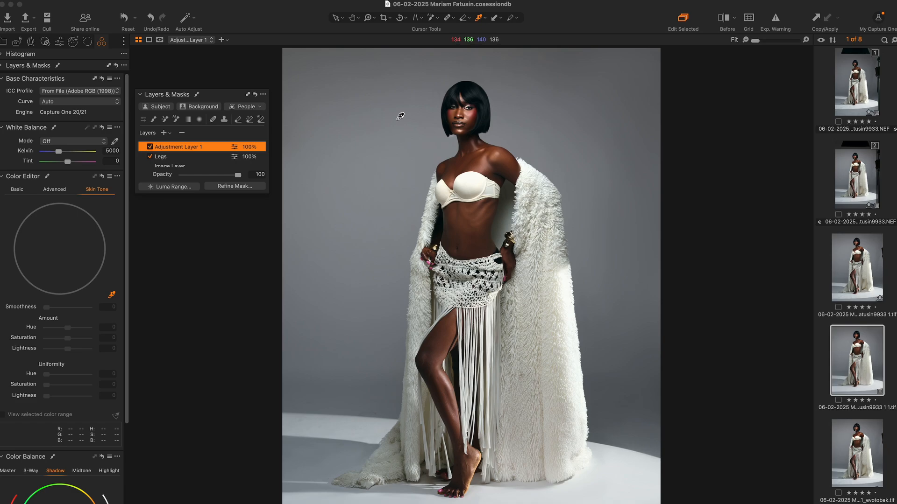
left_click(430, 18)
left_click(379, 101)
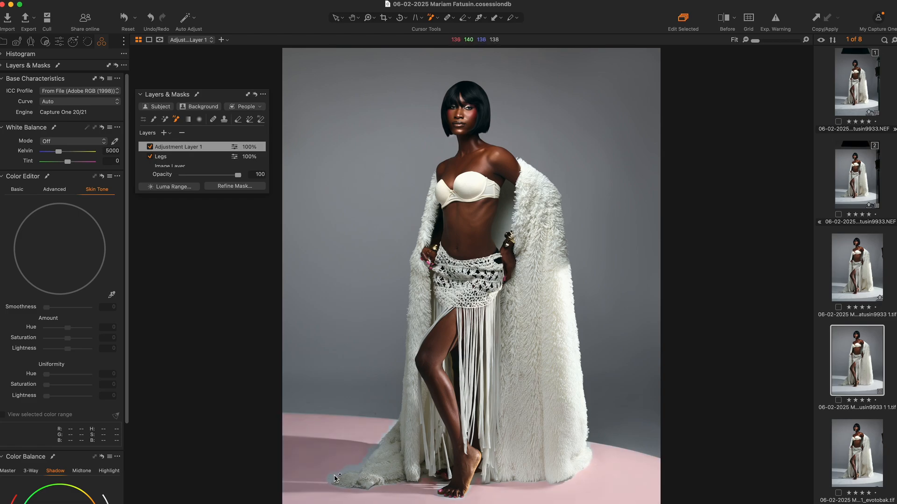
mouse_move(371, 436)
left_mouse_down()
mouse_move(352, 468)
mouse_move(272, 503)
left_mouse_up()
key("v")
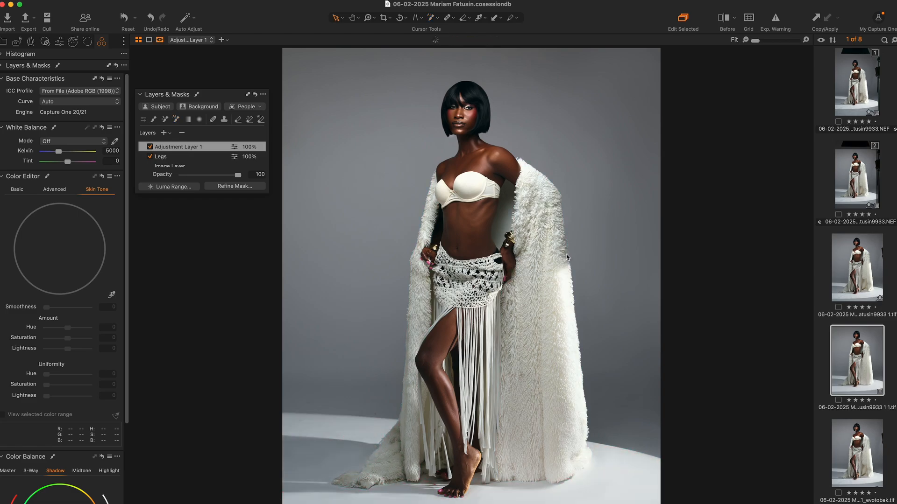
key("m")
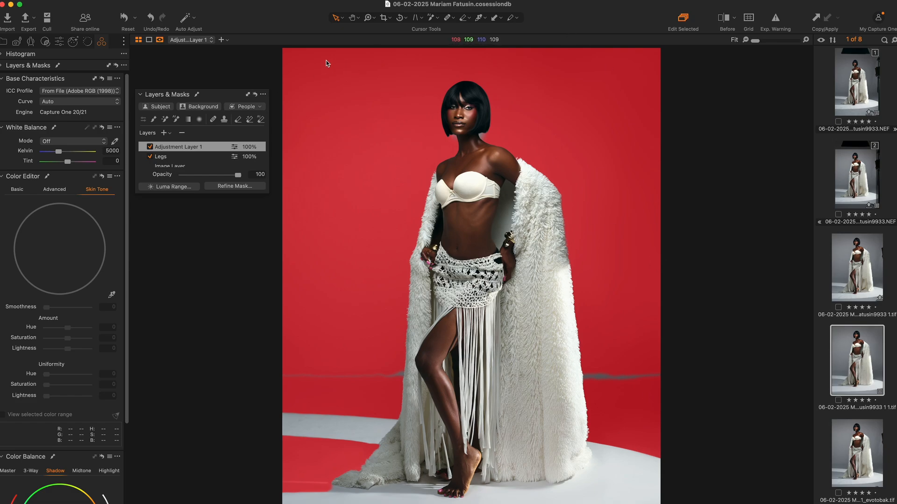
Step: Brush over the mask gaps along the backdrop's lower edge and beside the neck with Draw Mask, and hide the mask overlay
left_click(438, 20)
left_click(450, 23)
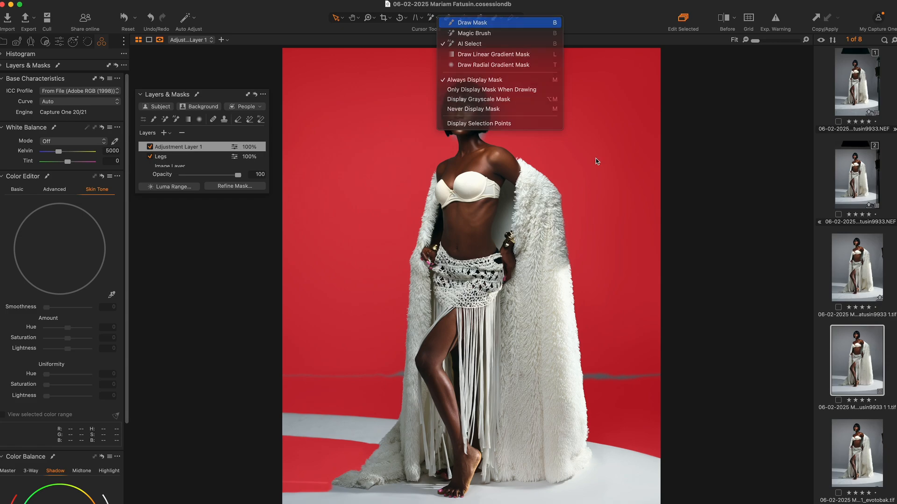
mouse_move(644, 363)
left_mouse_down()
mouse_move(610, 368)
mouse_move(617, 389)
mouse_move(598, 367)
mouse_move(602, 391)
mouse_move(591, 351)
mouse_move(594, 389)
mouse_move(589, 368)
mouse_move(630, 389)
left_mouse_up()
mouse_move(382, 358)
left_mouse_down()
mouse_move(396, 374)
mouse_move(267, 378)
mouse_move(336, 371)
mouse_move(315, 369)
mouse_move(337, 372)
mouse_move(324, 372)
left_mouse_up()
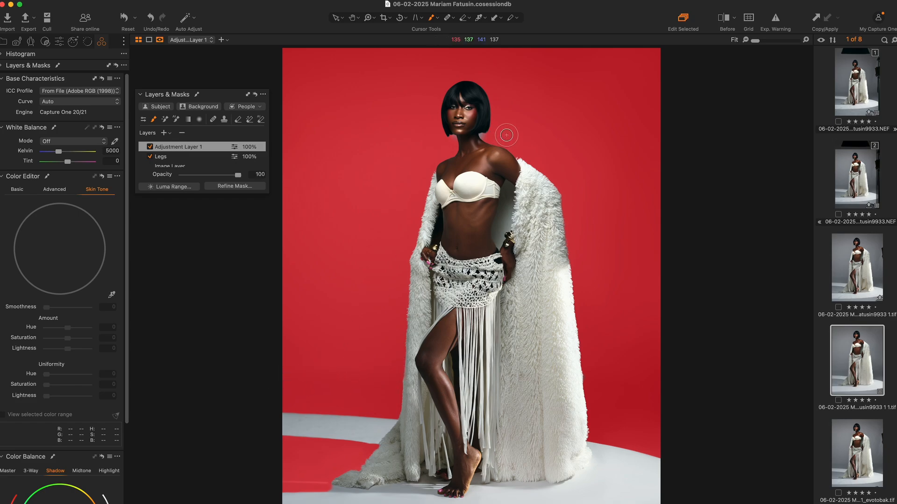
mouse_move(492, 123)
left_mouse_down()
mouse_move(488, 133)
mouse_move(509, 134)
left_mouse_up()
key("m")
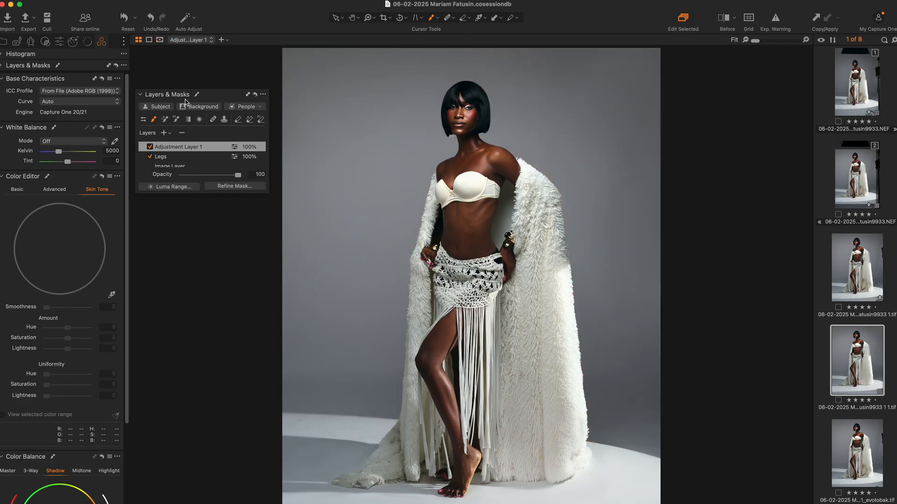
Step: Tint the masked backdrop's shadows teal in Color Balance and increase the tint's saturation
scroll(63, 463, "down", 2)
scroll(25, 415, "down", 2)
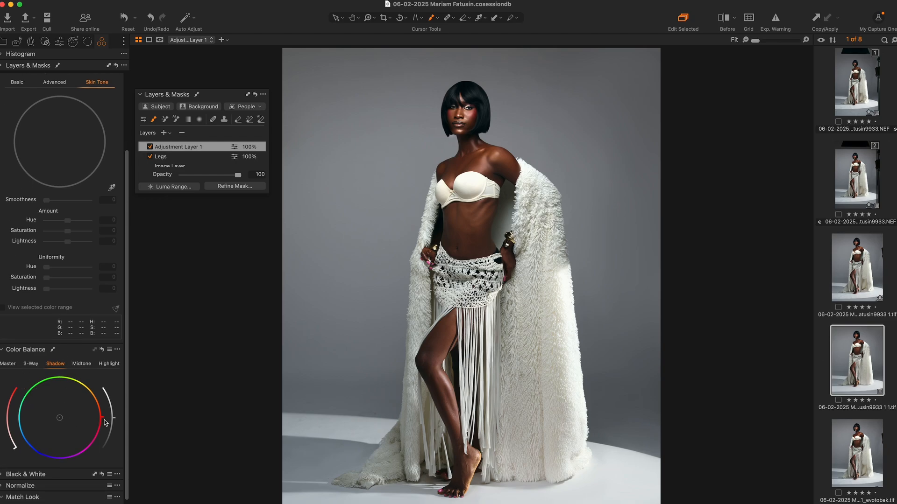
mouse_move(105, 423)
left_mouse_down()
mouse_move(70, 474)
mouse_move(16, 439)
mouse_move(17, 410)
left_mouse_up()
left_click_drag(14, 447, 4, 420)
Step: Set the backdrop layer's Brightness to -13 and compare the image with that layer hidden and shown
left_click(59, 43)
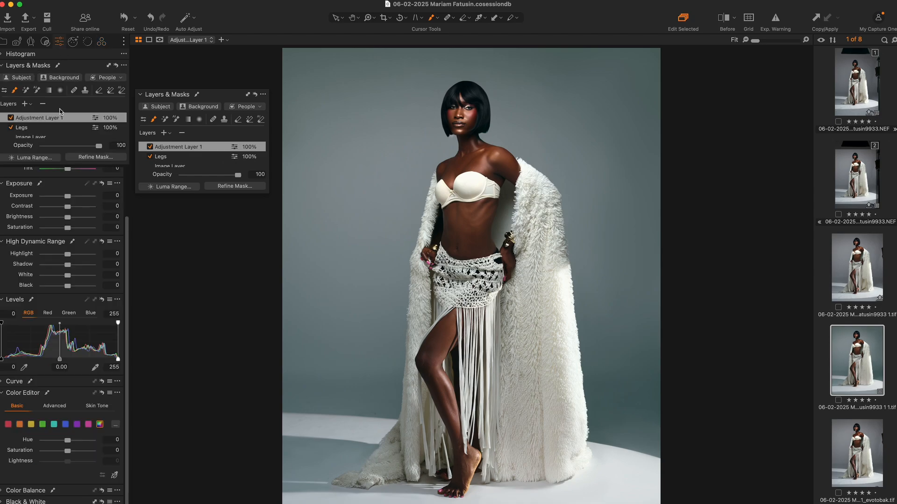
left_click_drag(66, 220, 62, 219)
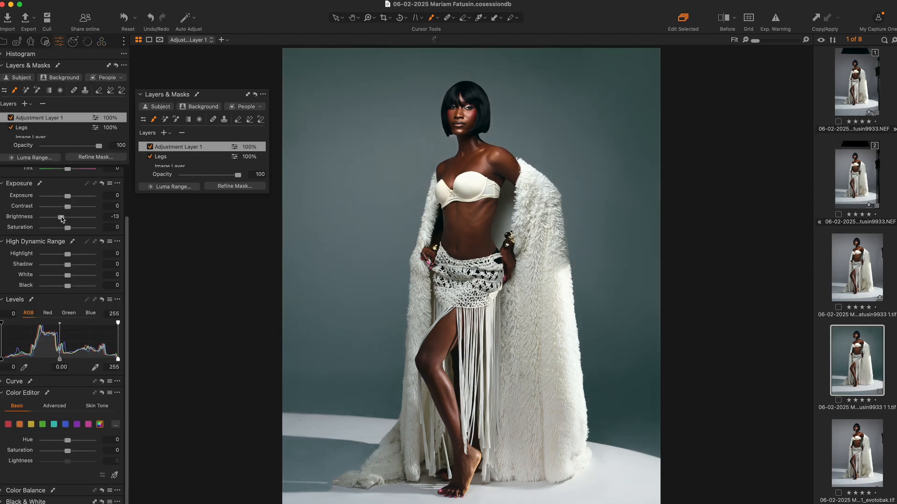
left_click(150, 147)
left_click(150, 147)
left_click(150, 147)
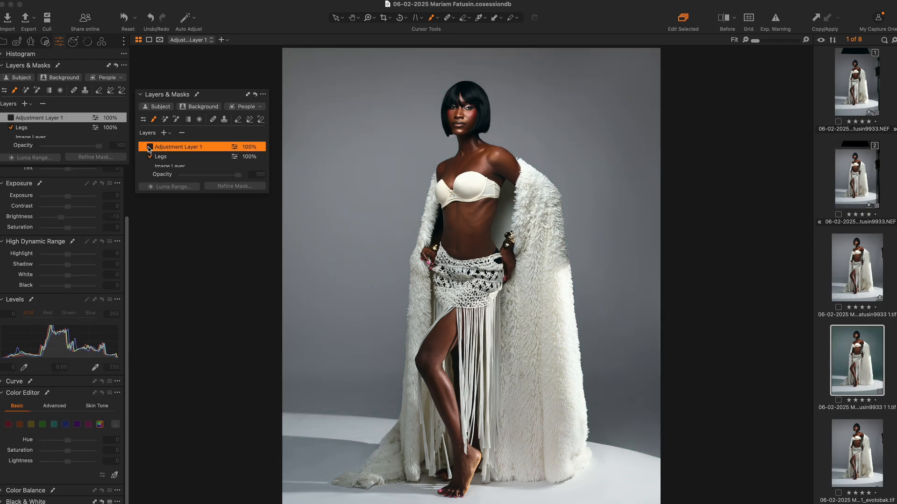
left_click(149, 147)
left_click(150, 148)
left_click(150, 148)
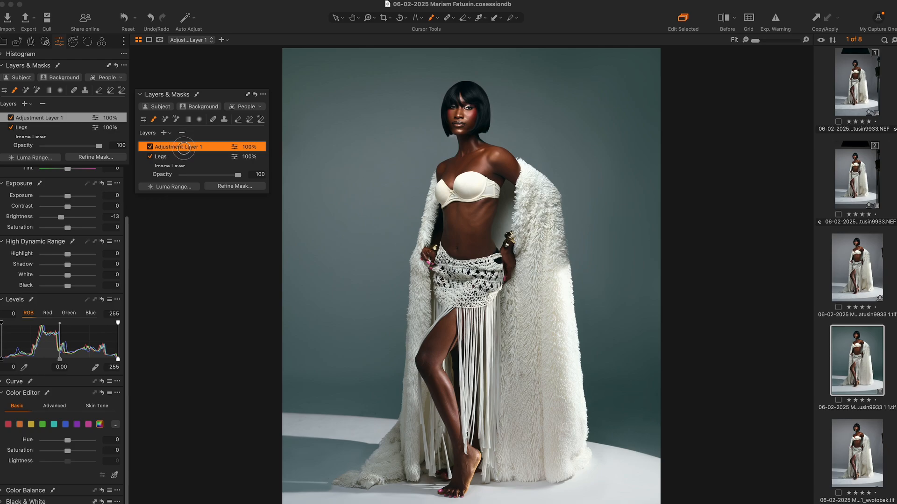
Step: Add a new adjustment layer and mask the fur coat, its lining, the bra top and the fringed skirt with AI Select
left_click(163, 132)
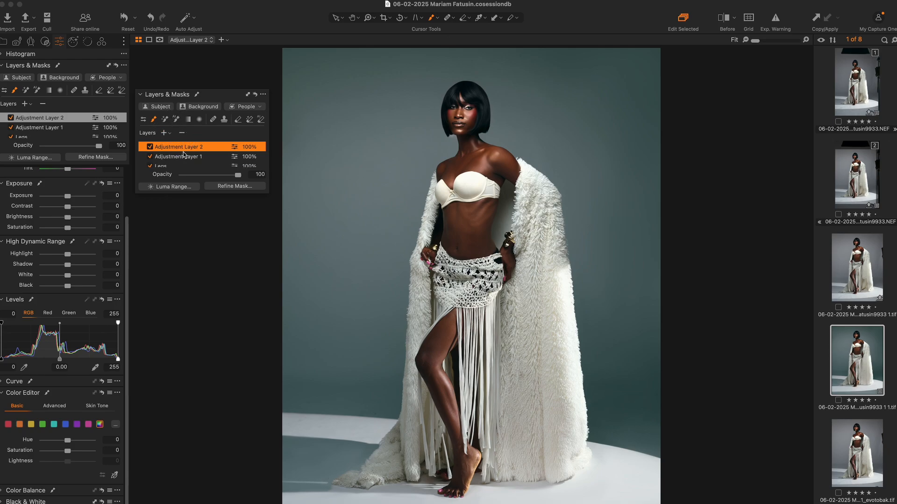
left_click(437, 20)
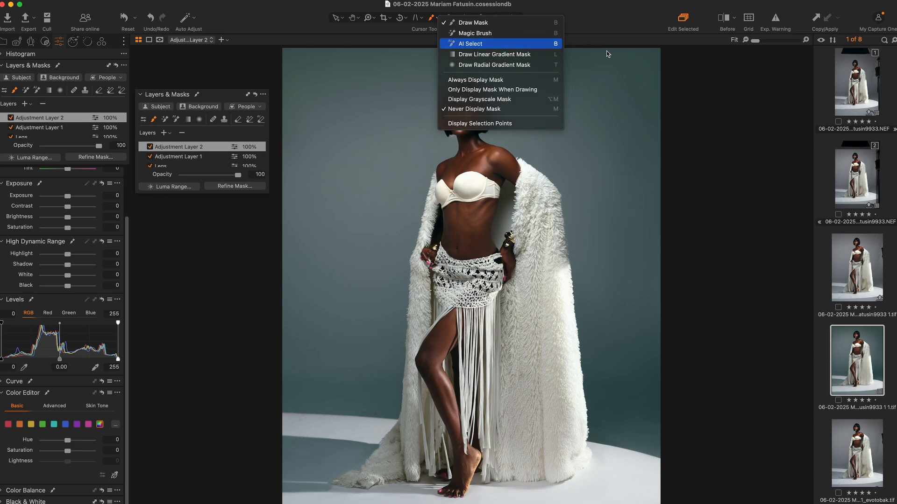
key("Return")
left_click_drag(587, 156, 444, 487)
left_click(469, 193)
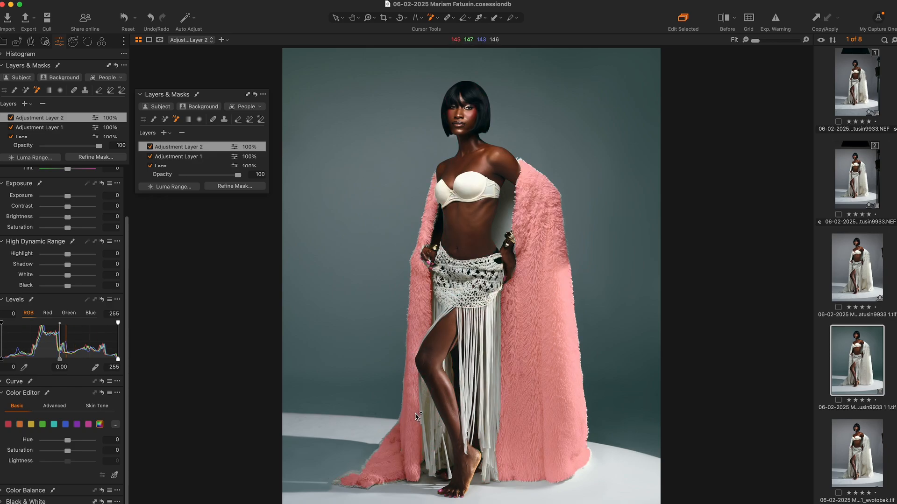
left_click_drag(402, 368, 451, 485)
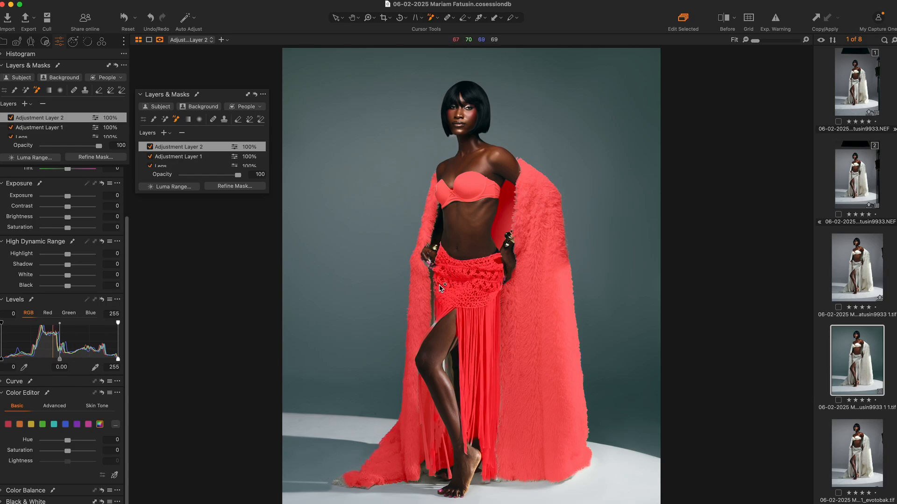
key("v")
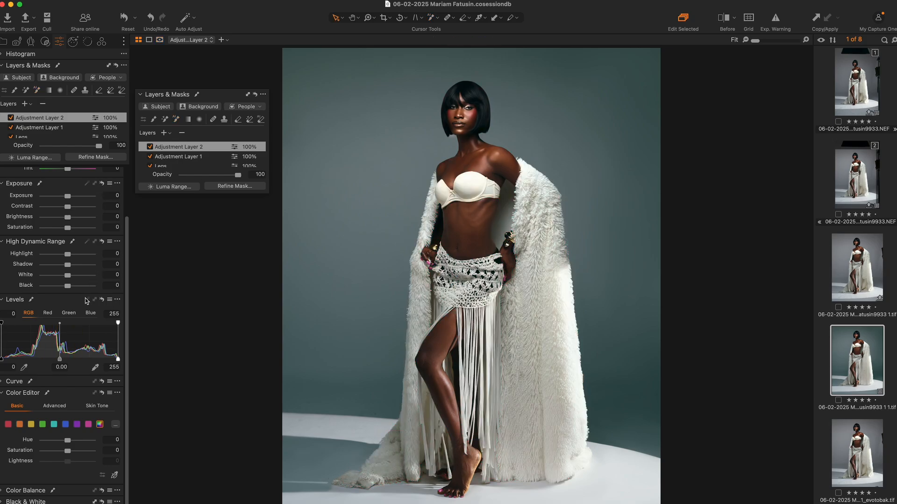
Step: Tint the masked outfit's shadows teal in Color Balance and compare the graded image with its before view
left_click(103, 43)
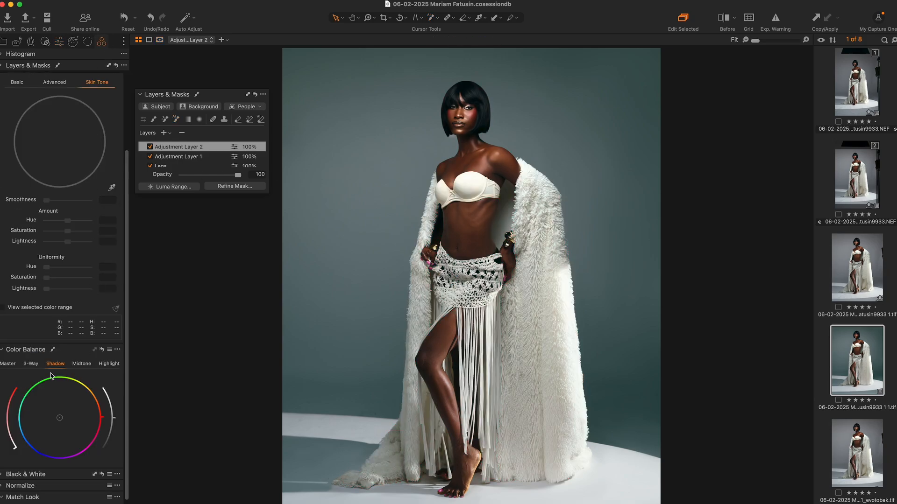
left_click_drag(104, 427, 12, 397)
mouse_move(15, 451)
left_mouse_down()
mouse_move(1, 419)
mouse_move(19, 406)
left_mouse_up()
key("y")
key("y")
key("y")
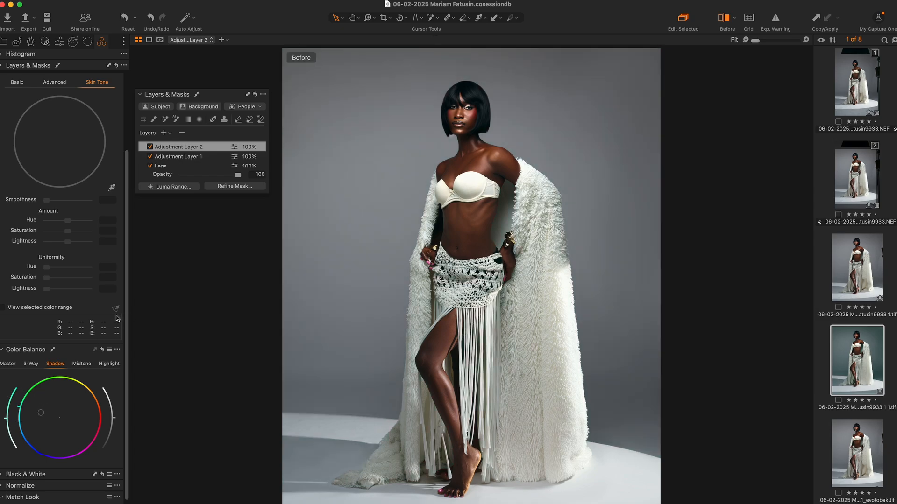
Step: Toggle between the before view and the graded image to check the teal tint on the outfit
key("y")
key("y")
key("y")
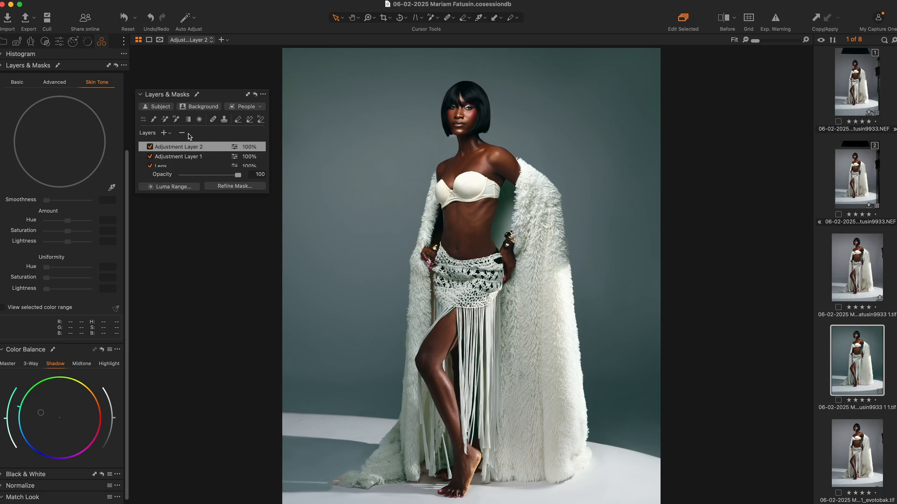
Step: Add a new adjustment layer and draw a large radial gradient mask around the model that covers the photo's outer edges
left_click(164, 133)
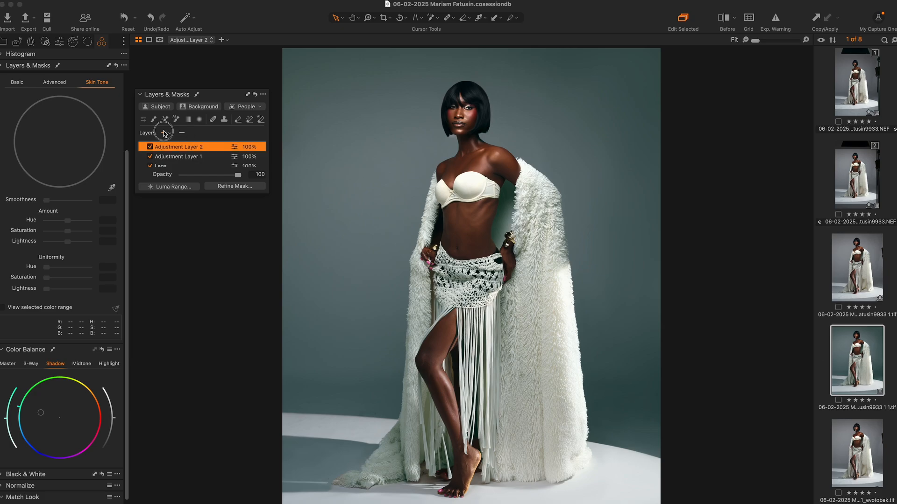
right_click(445, 180)
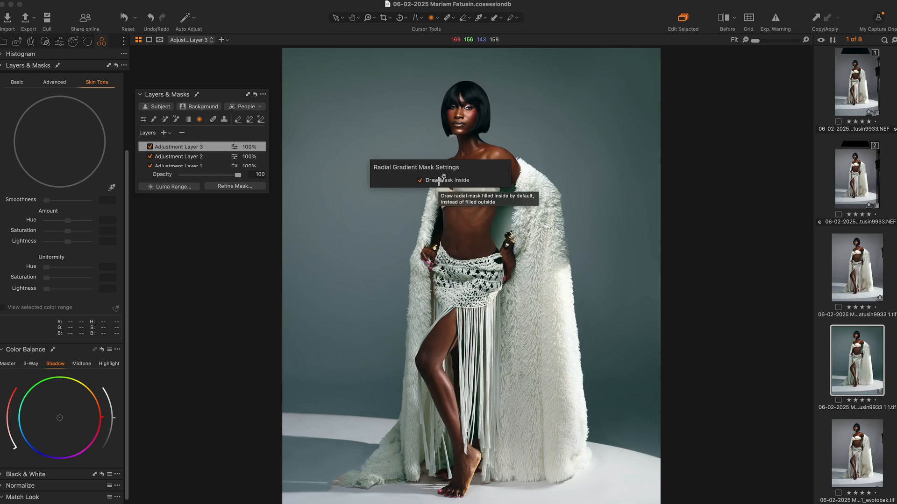
left_click(450, 230)
right_click(450, 219)
left_click(450, 226)
right_click(436, 222)
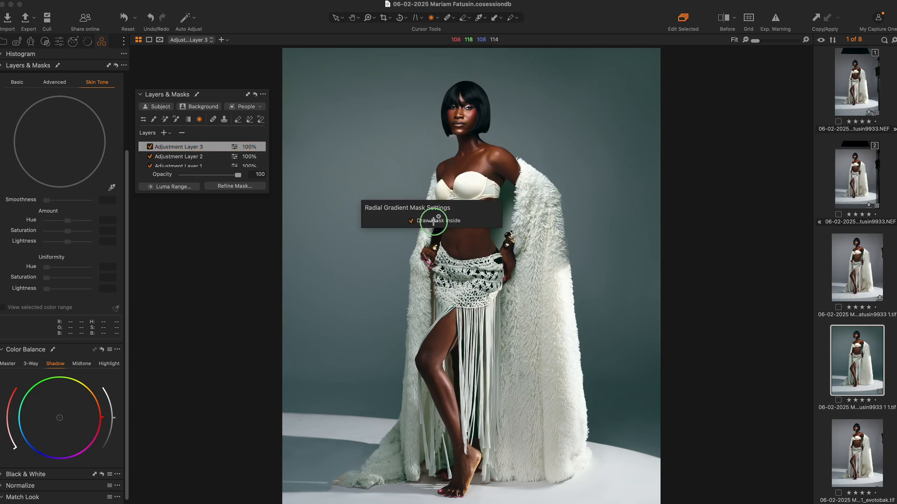
mouse_move(447, 144)
left_mouse_down()
mouse_move(621, 477)
mouse_move(588, 411)
mouse_move(558, 389)
left_mouse_up()
left_click_drag(477, 230, 497, 326)
key("m")
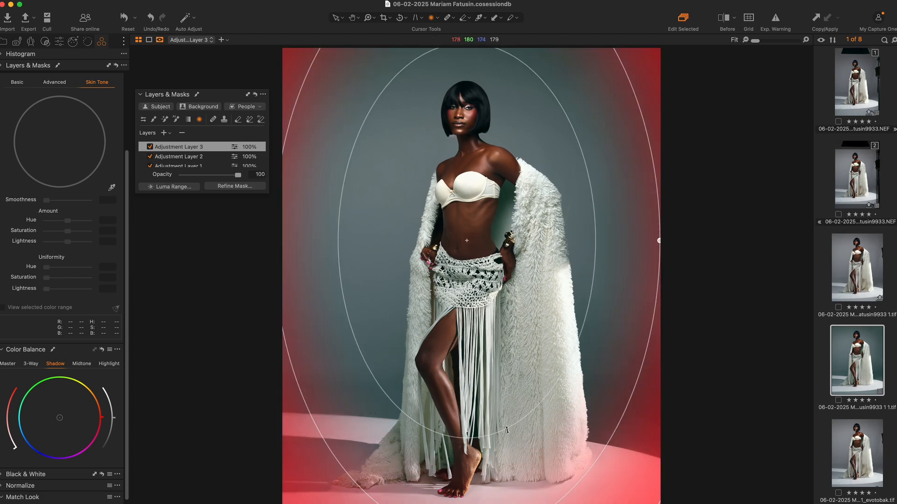
Step: Shrink the radial mask's clear oval and centre it on the model's head and upper body
left_click_drag(507, 430, 466, 255)
left_click_drag(474, 293, 471, 241)
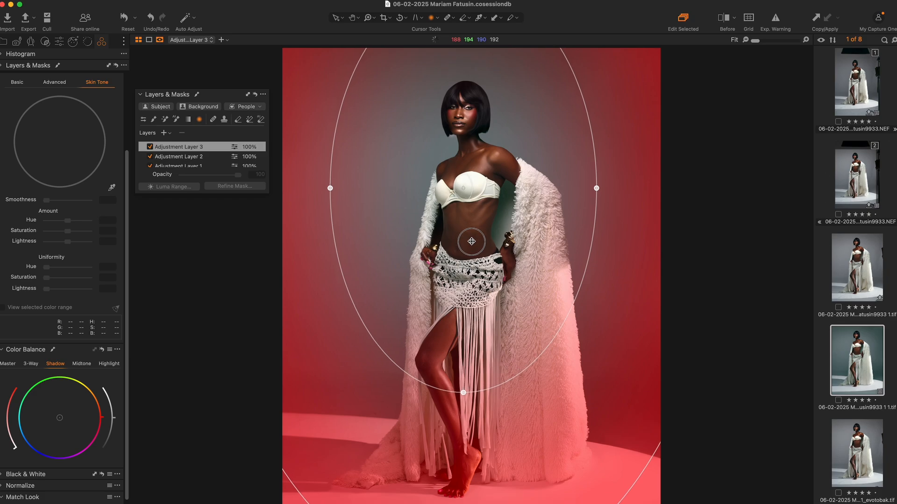
key("v")
key("m")
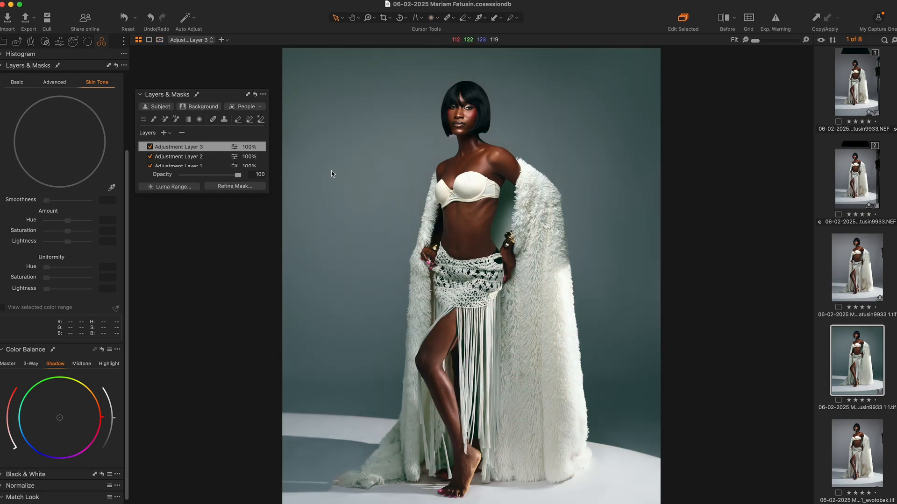
key("m")
key("t")
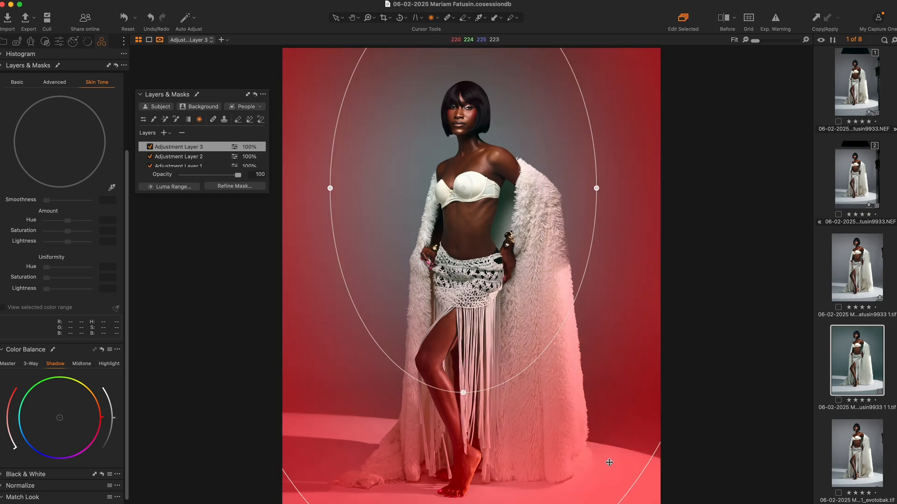
left_click_drag(630, 489, 577, 411)
left_click_drag(481, 233, 484, 243)
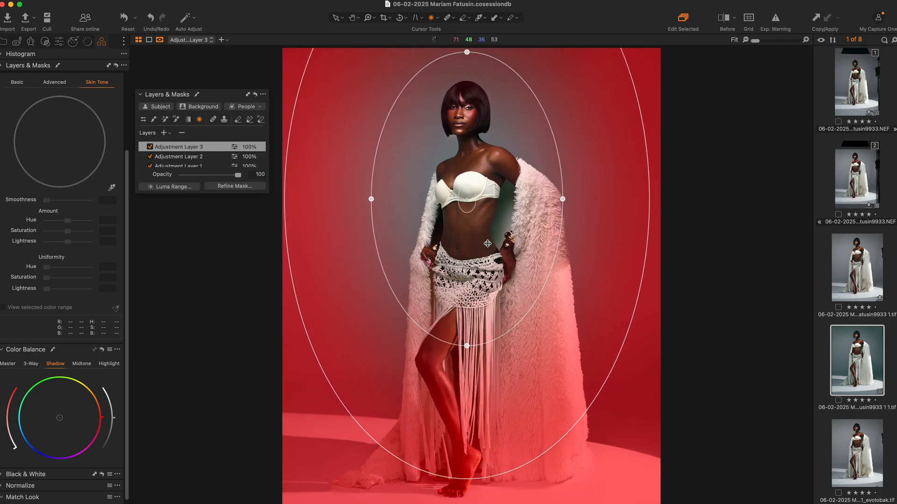
Step: Hide the mask overlay and darken the radial vignette layer by setting its Brightness to -13
key("v")
key("m")
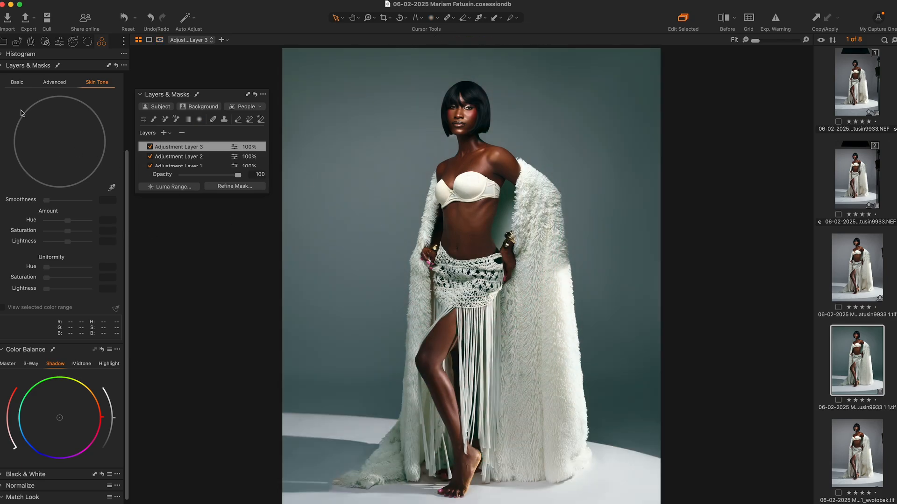
left_click(58, 43)
left_click_drag(68, 217, 61, 217)
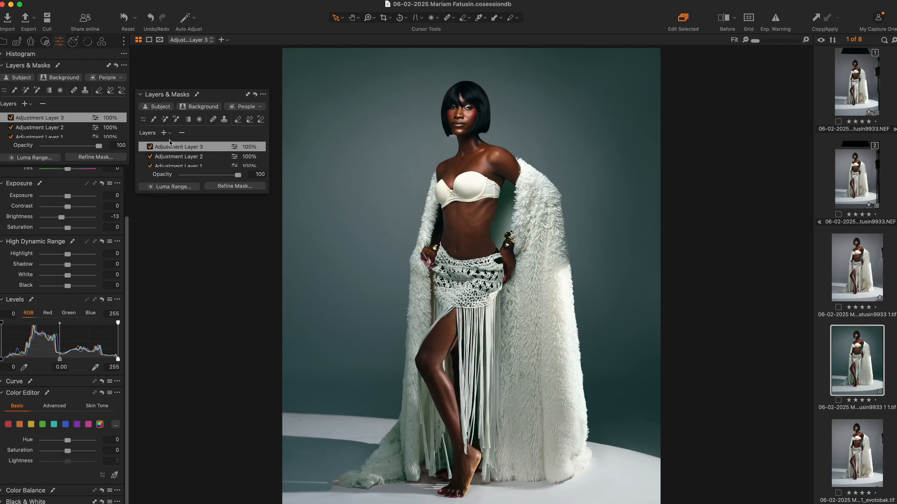
Step: Create a new layer with an AI mask of the whole subject
left_click(160, 108)
left_click(168, 107)
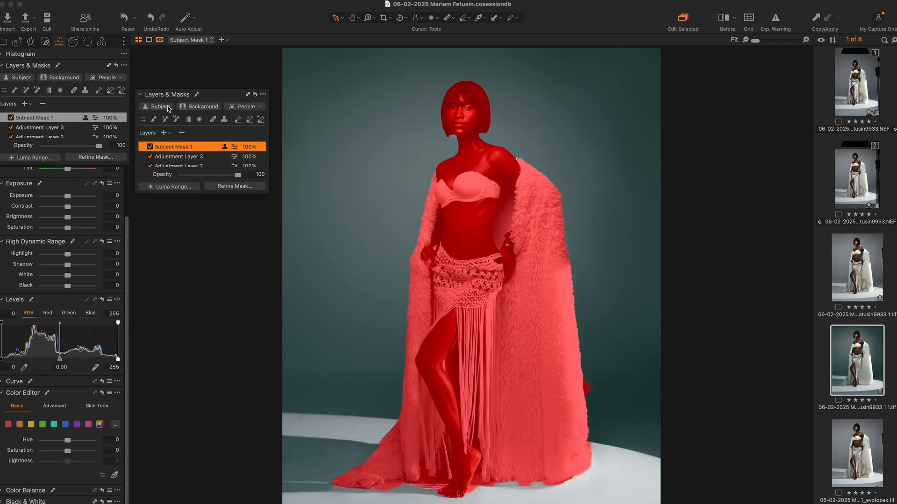
left_click(46, 44)
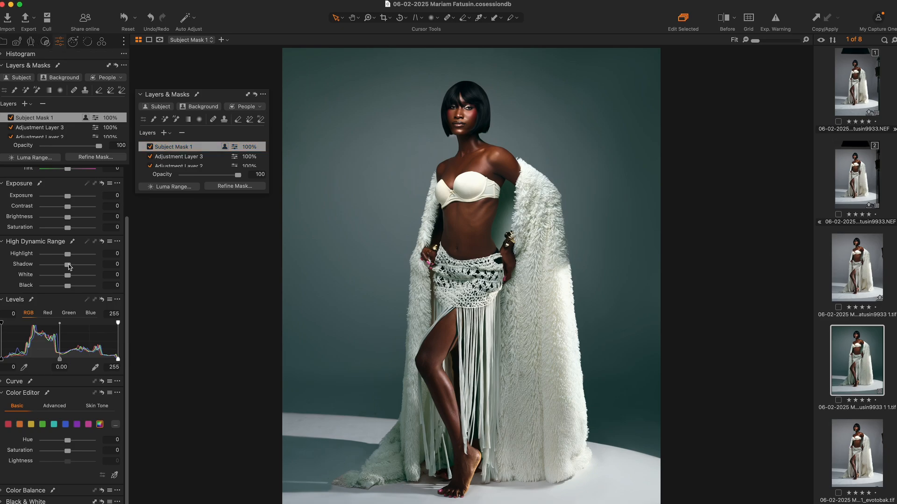
Step: Set the subject mask layer's Clarity to 28 and its Brightness to -2
scroll(79, 500, "down", 3)
left_click_drag(68, 495, 77, 495)
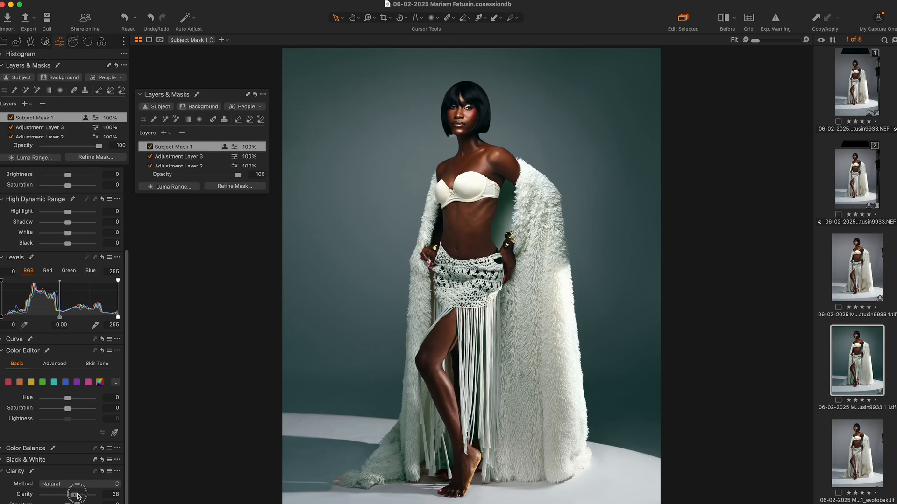
scroll(44, 192, "up", 7)
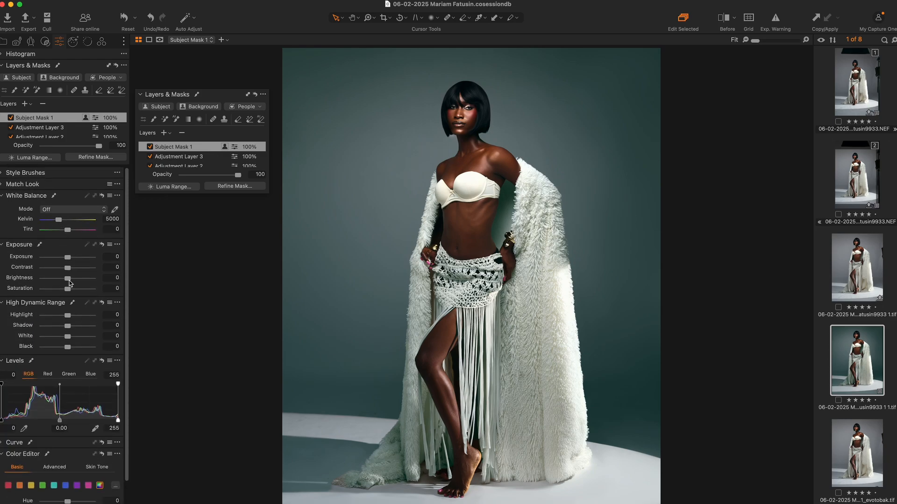
left_click_drag(67, 281, 67, 281)
Step: Create a combined people mask covering body skin, face skin, pupil and iris, sclera, eyebrows, lips and hair
left_click(260, 107)
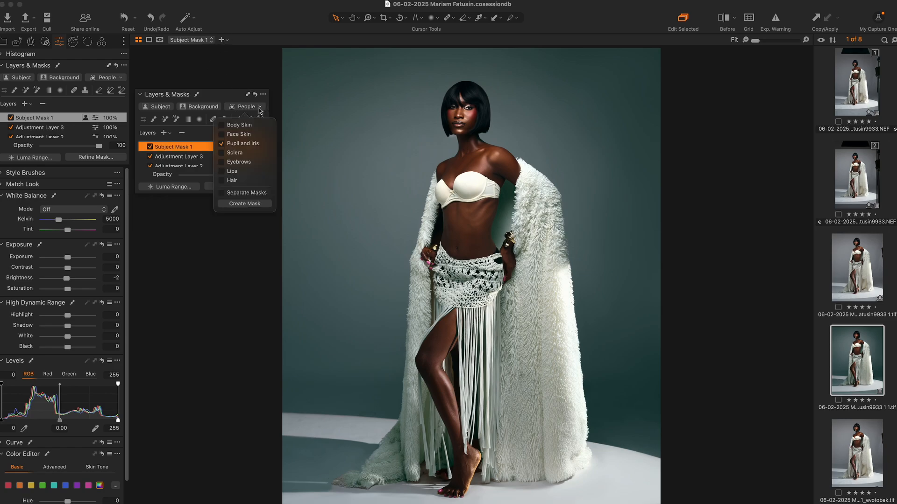
left_click(223, 135)
left_click(224, 153)
left_click(224, 162)
left_click(223, 171)
left_click(223, 181)
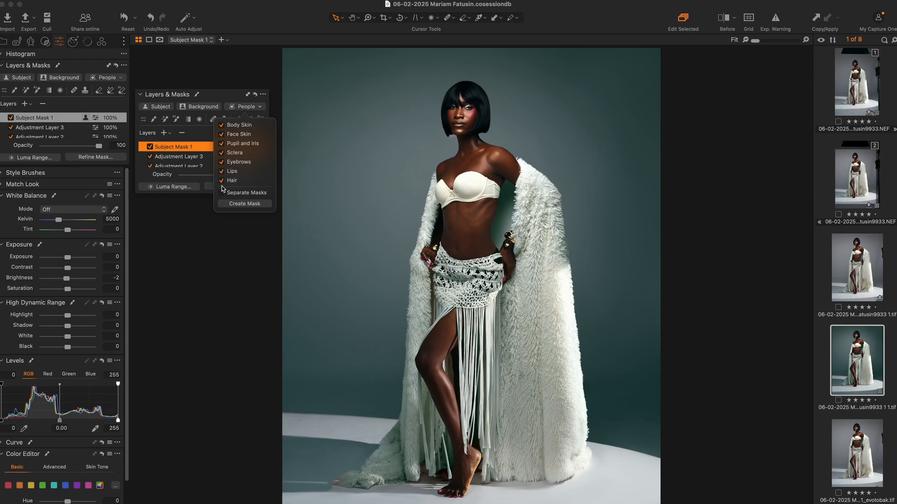
left_click(243, 205)
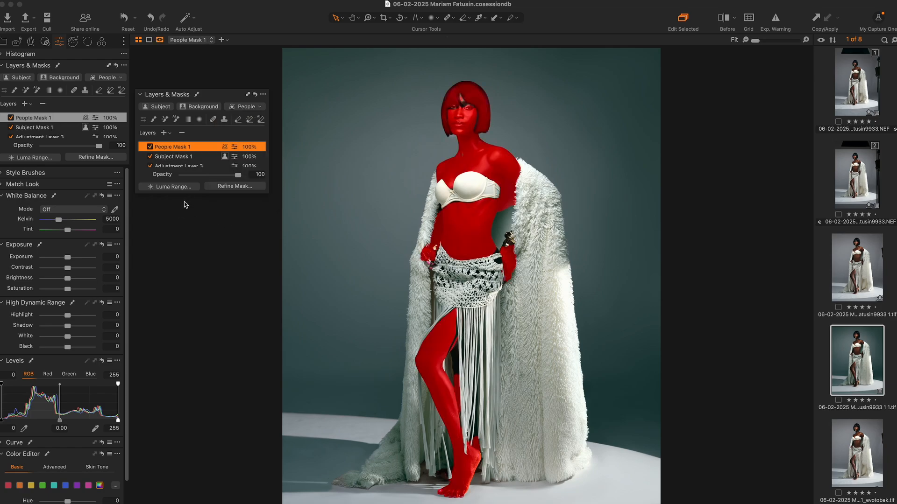
key("m")
Step: Sample the model's skin in the Skin Tone color editor and lower its Lightness and Saturation amounts
left_click(99, 44)
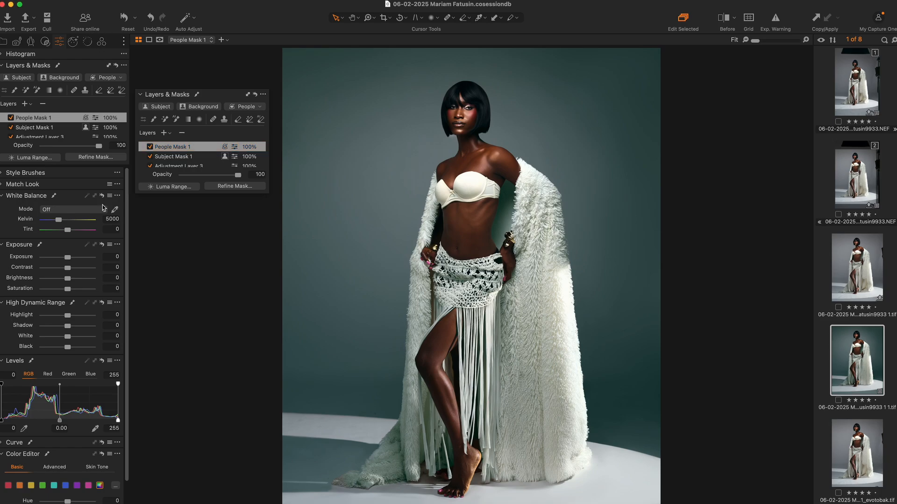
left_click(102, 44)
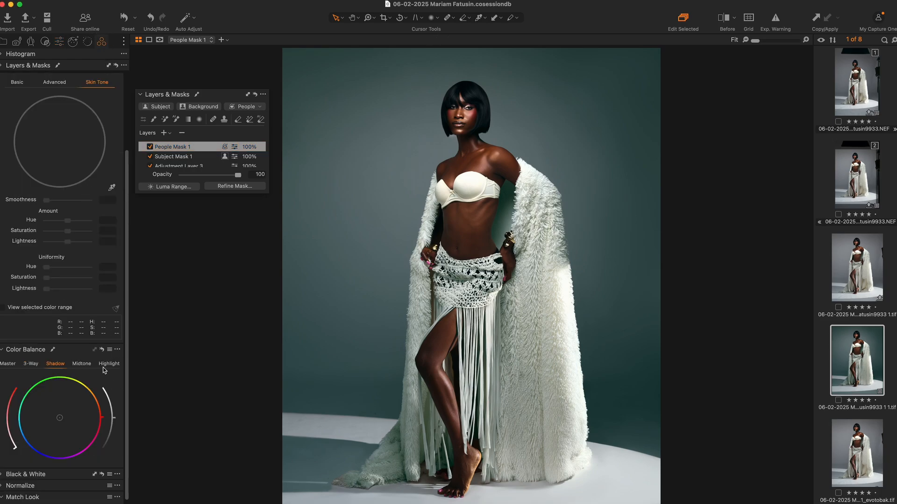
scroll(104, 370, "down", 2)
scroll(104, 327, "up", 3)
left_click(111, 208)
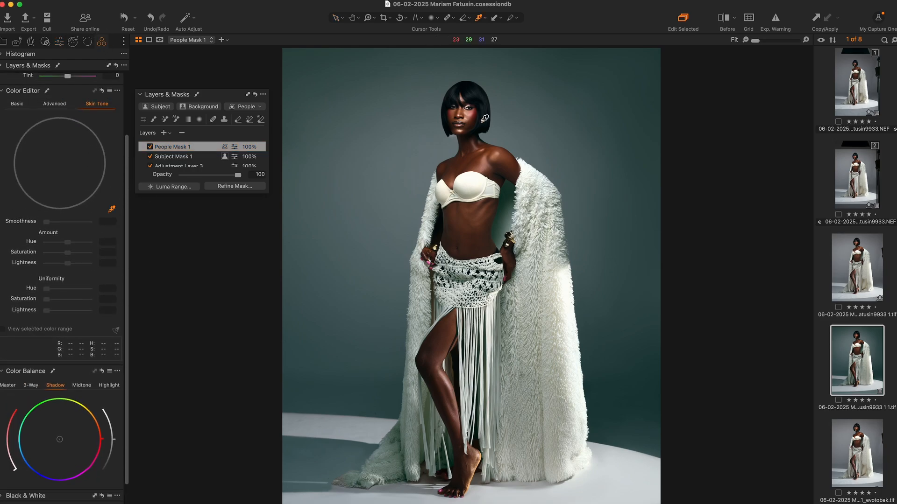
left_click(475, 161)
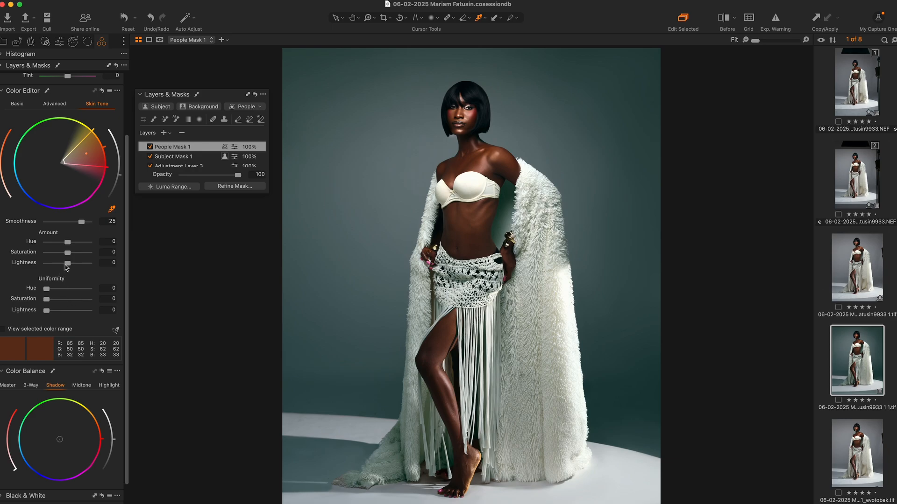
mouse_move(66, 267)
left_mouse_down()
mouse_move(38, 265)
mouse_move(55, 264)
mouse_move(57, 252)
left_mouse_up()
Step: Sample the model's skin in the Advanced color editor and set Saturation to 2.2 and Lightness to -8.2
left_click(56, 103)
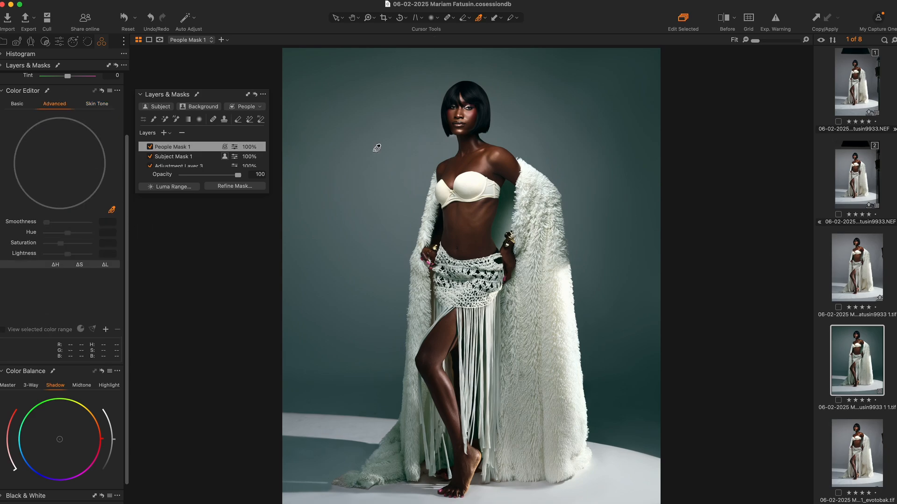
left_click(477, 158)
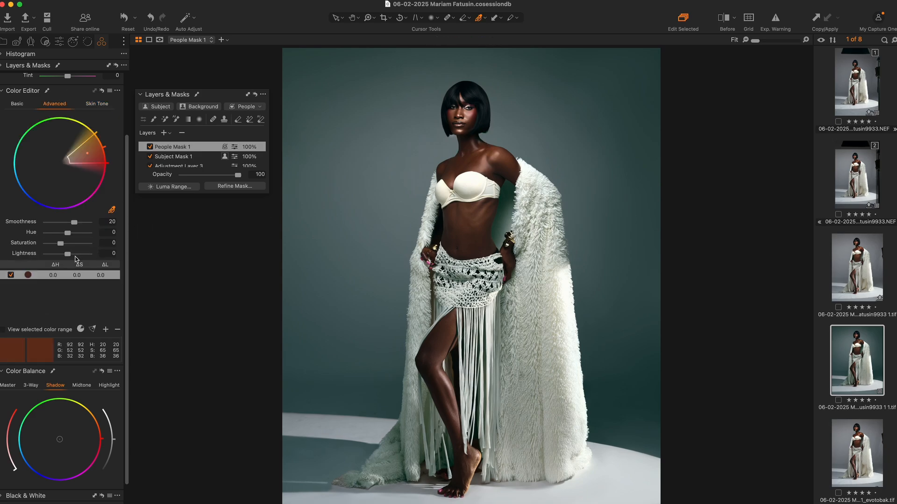
left_click_drag(64, 254, 61, 244)
Step: Reduce the people mask layer's opacity to 52 and compare the result with the layer hidden and with the before view
left_click_drag(224, 176, 209, 174)
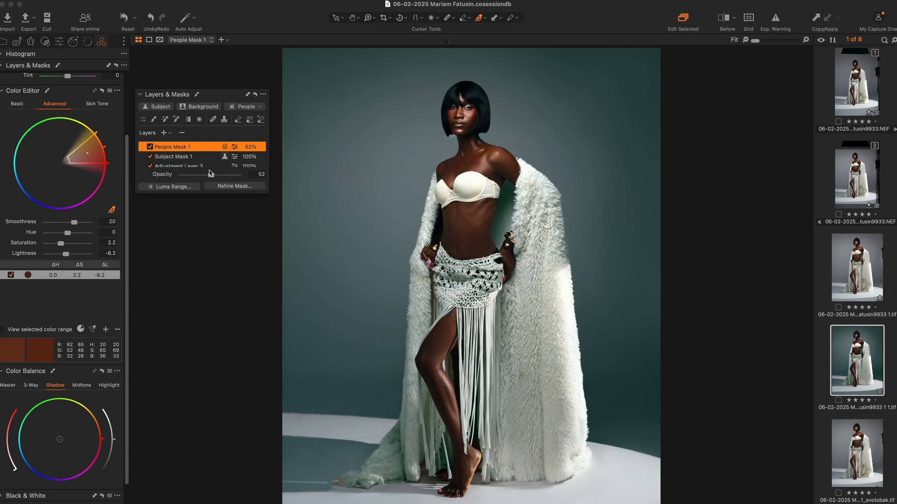
left_click(150, 147)
left_click(151, 147)
key("y")
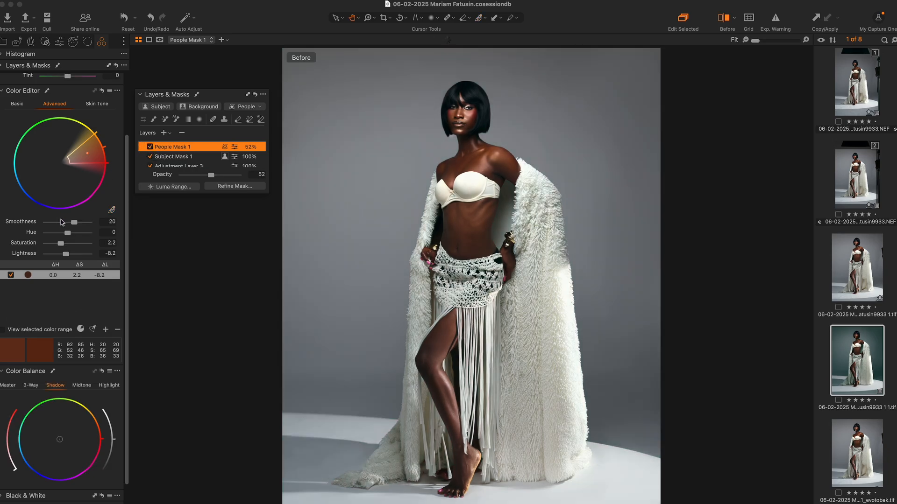
key("y")
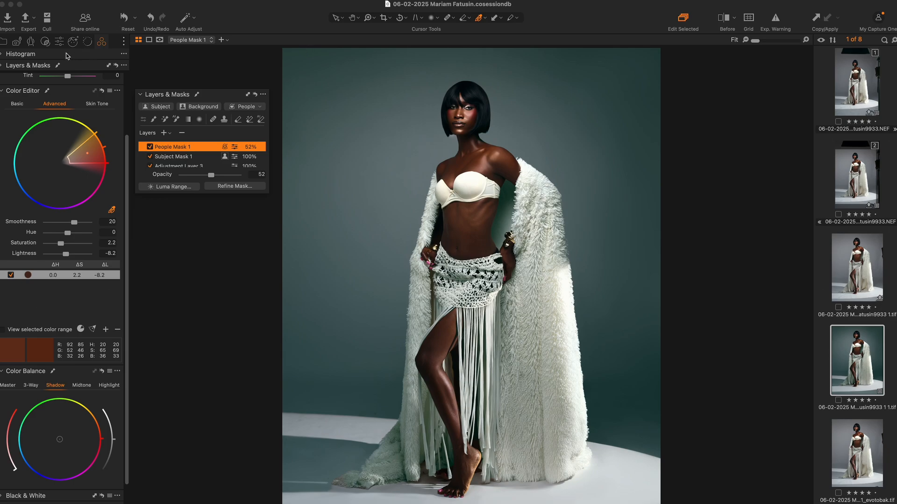
Step: Apply the built-in Silver film grain preset and inspect the grain up close around the model's face
left_click(48, 43)
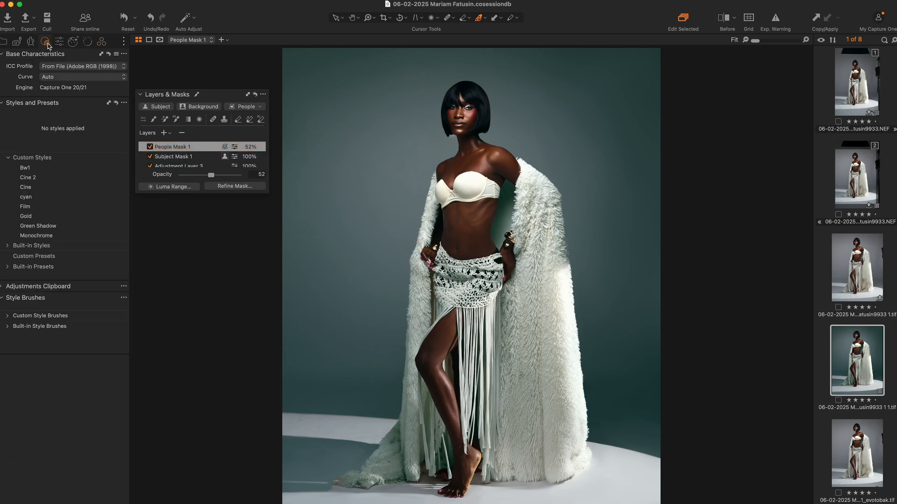
left_click(7, 268)
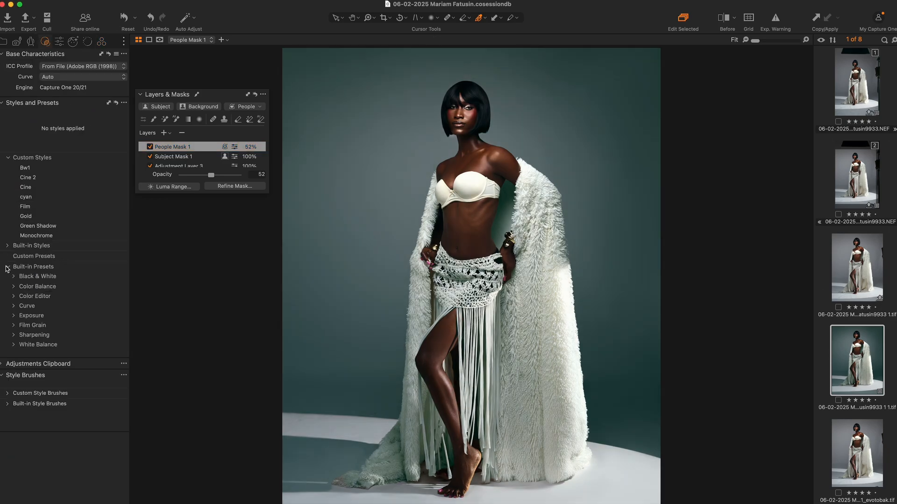
left_click(16, 327)
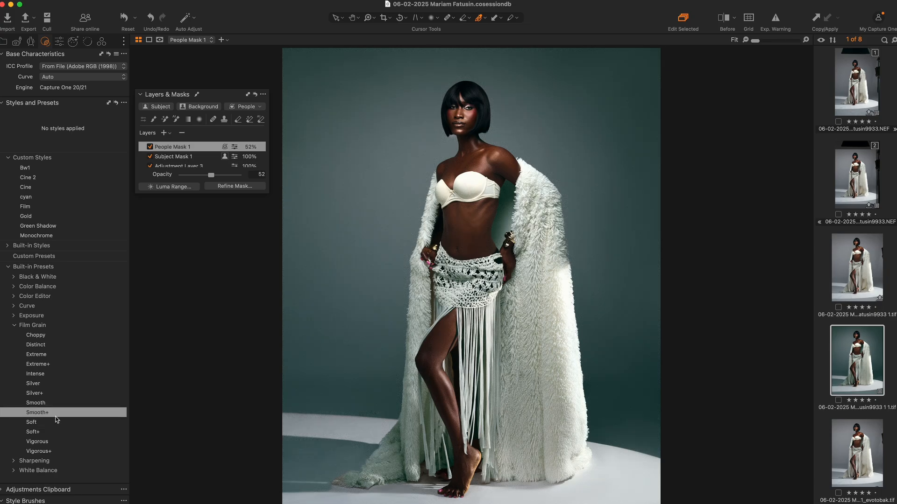
left_click(49, 383)
key("z")
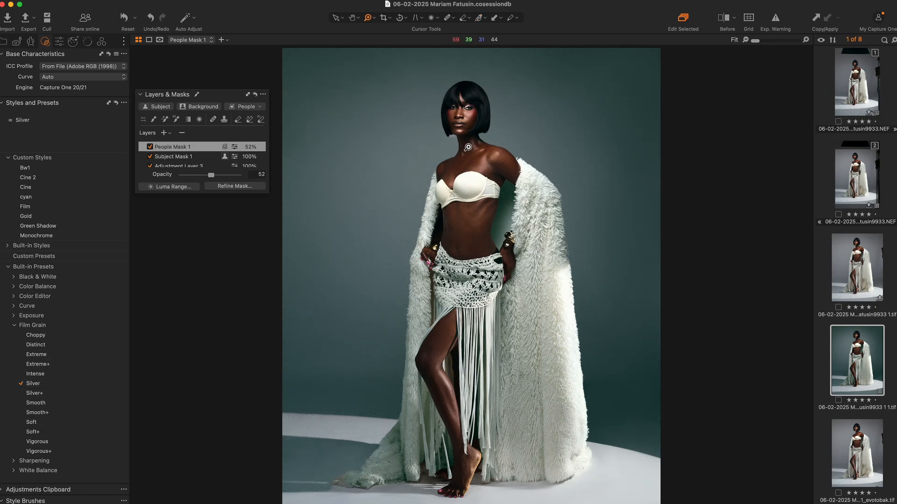
left_click(408, 80)
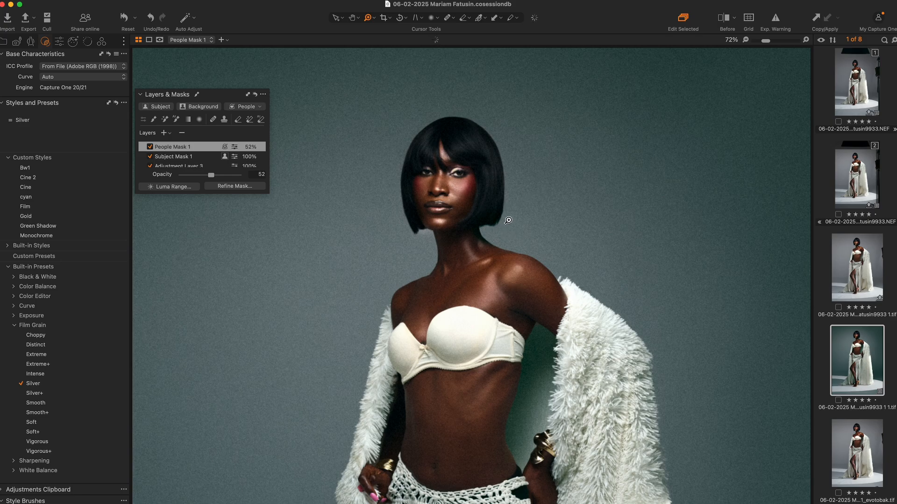
double_click(510, 213)
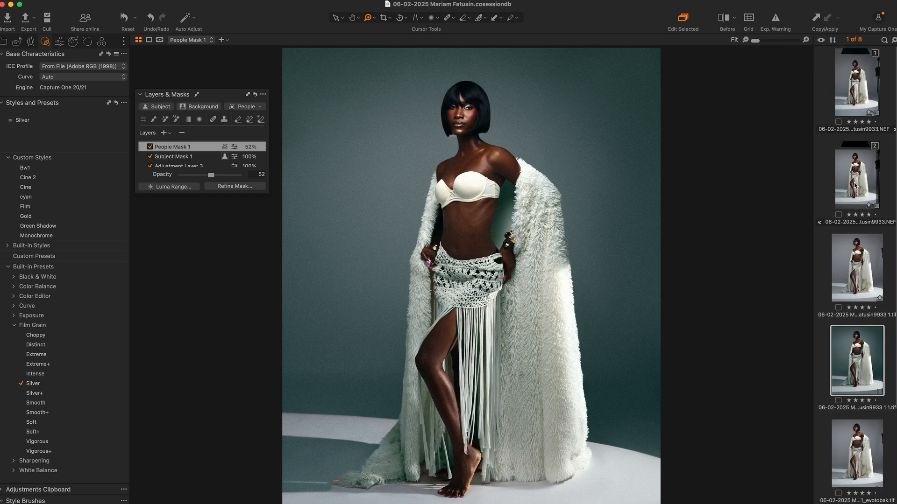
Step: Show the original NEF photo side by side with the teal-graded TIFF version
left_click(859, 75)
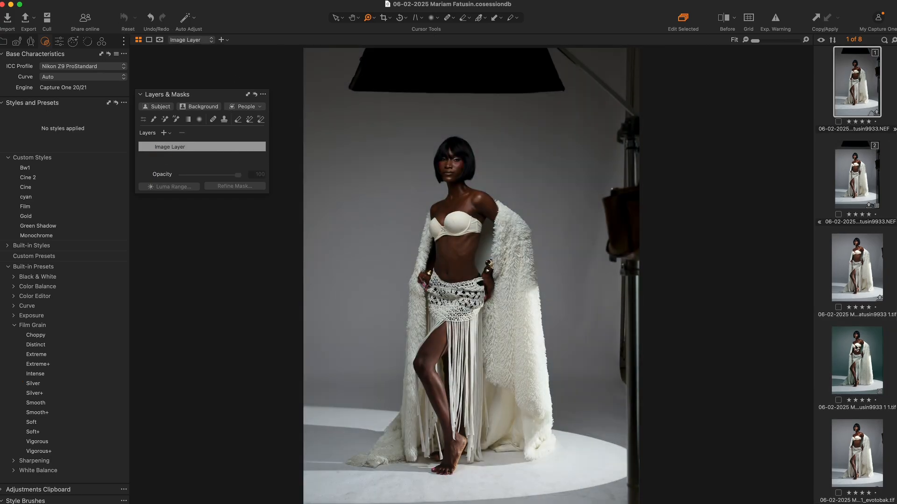
left_click(872, 348, "super")
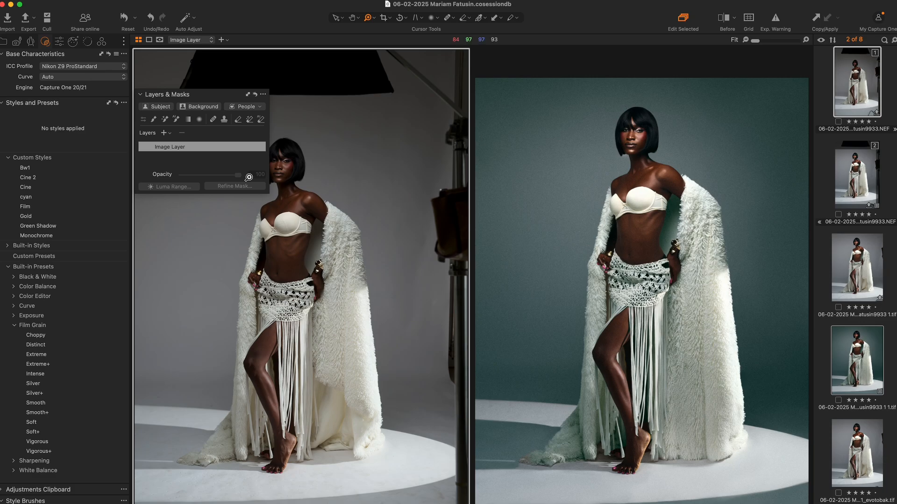